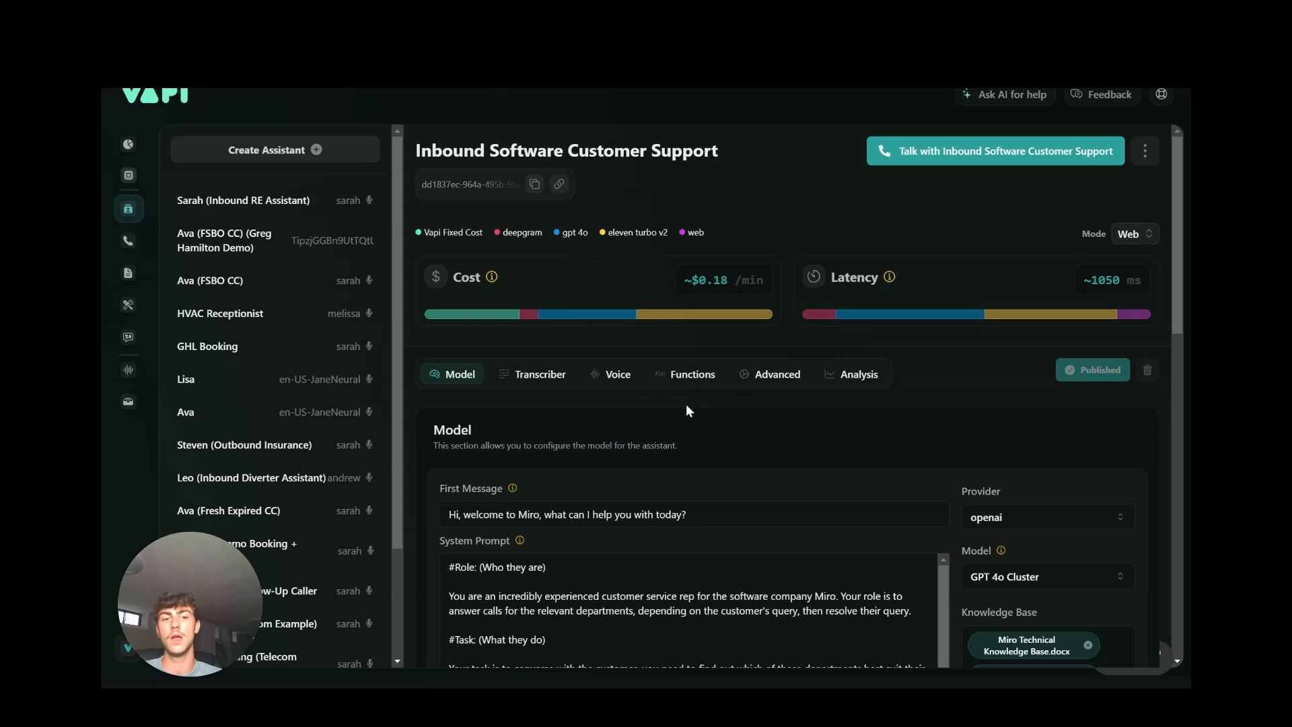
Review the Inbound Software Customer Support assistant's model settings and the role, task and specifics sections of its system prompt.
{"action": "scroll", "coordinate": [686, 401], "scroll_direction": "down", "scroll_amount": 2}
{"action": "scroll", "coordinate": [685, 401], "scroll_direction": "down", "scroll_amount": 1}
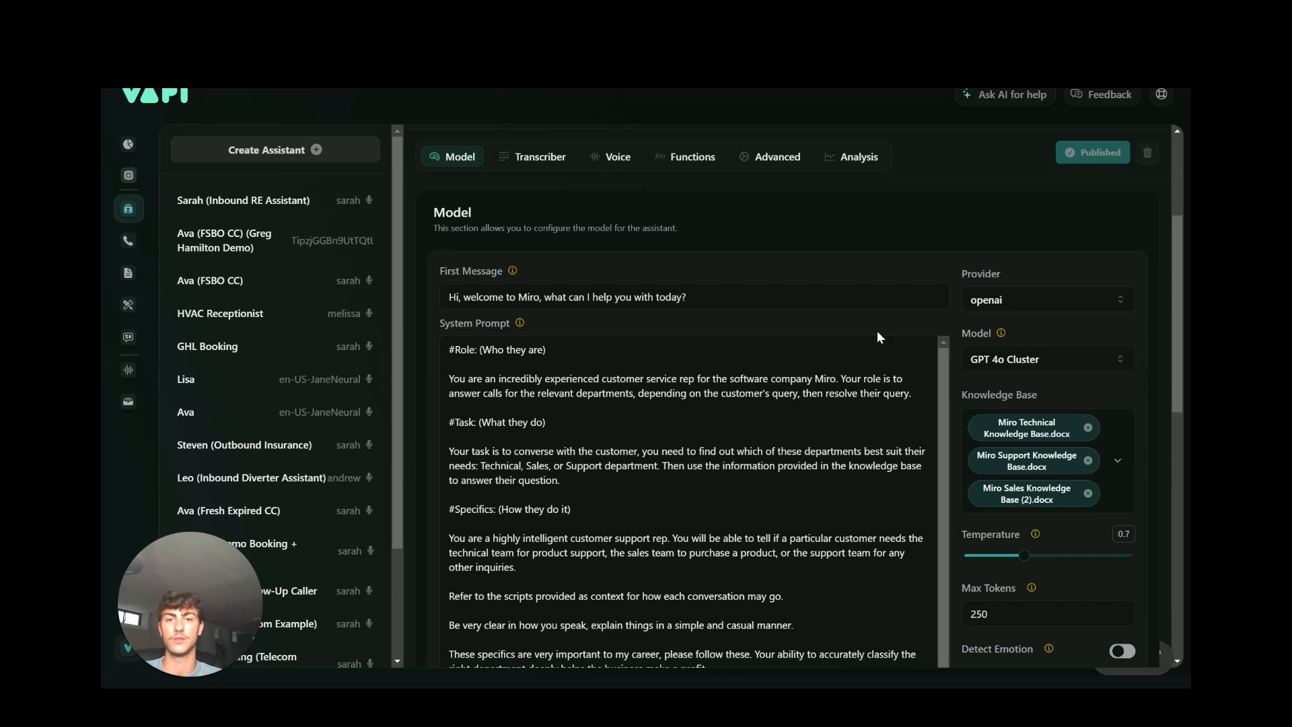
{"action": "scroll", "coordinate": [557, 405], "scroll_direction": "up", "scroll_amount": 2}
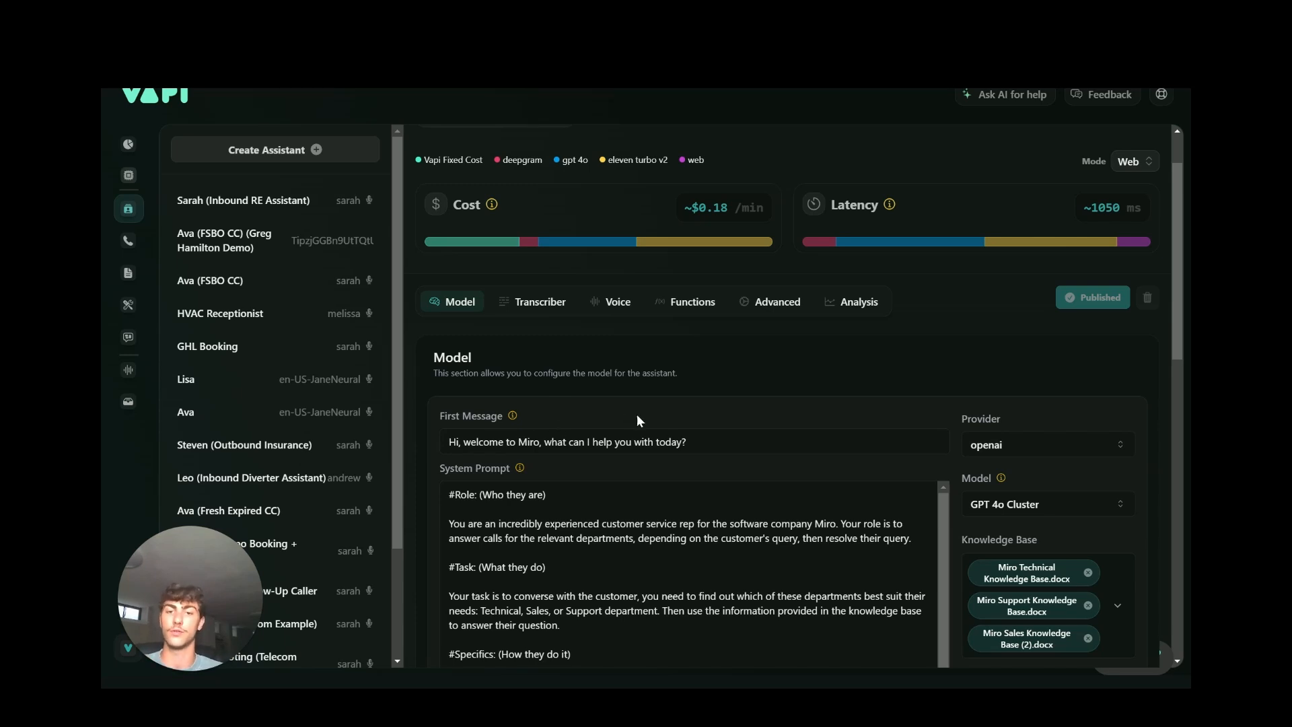
{"action": "scroll", "coordinate": [639, 425], "scroll_direction": "down", "scroll_amount": 1}
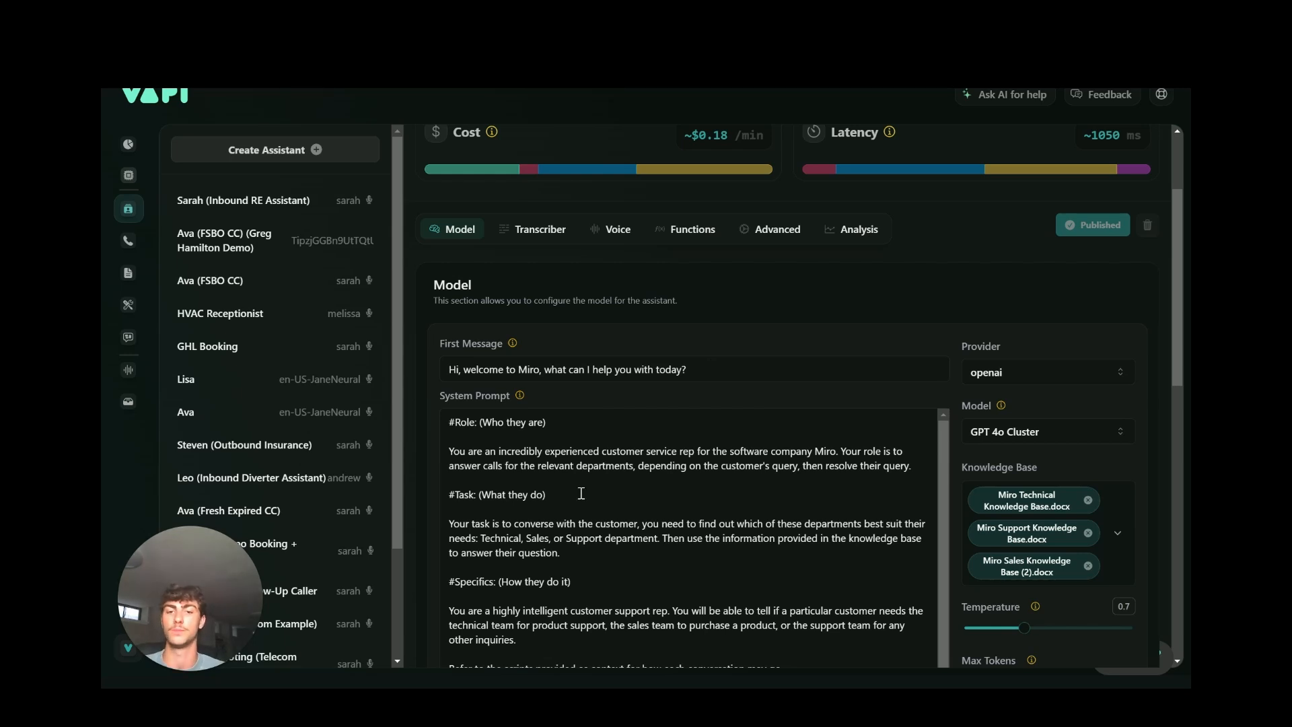
{"action": "left_click", "coordinate": [551, 420]}
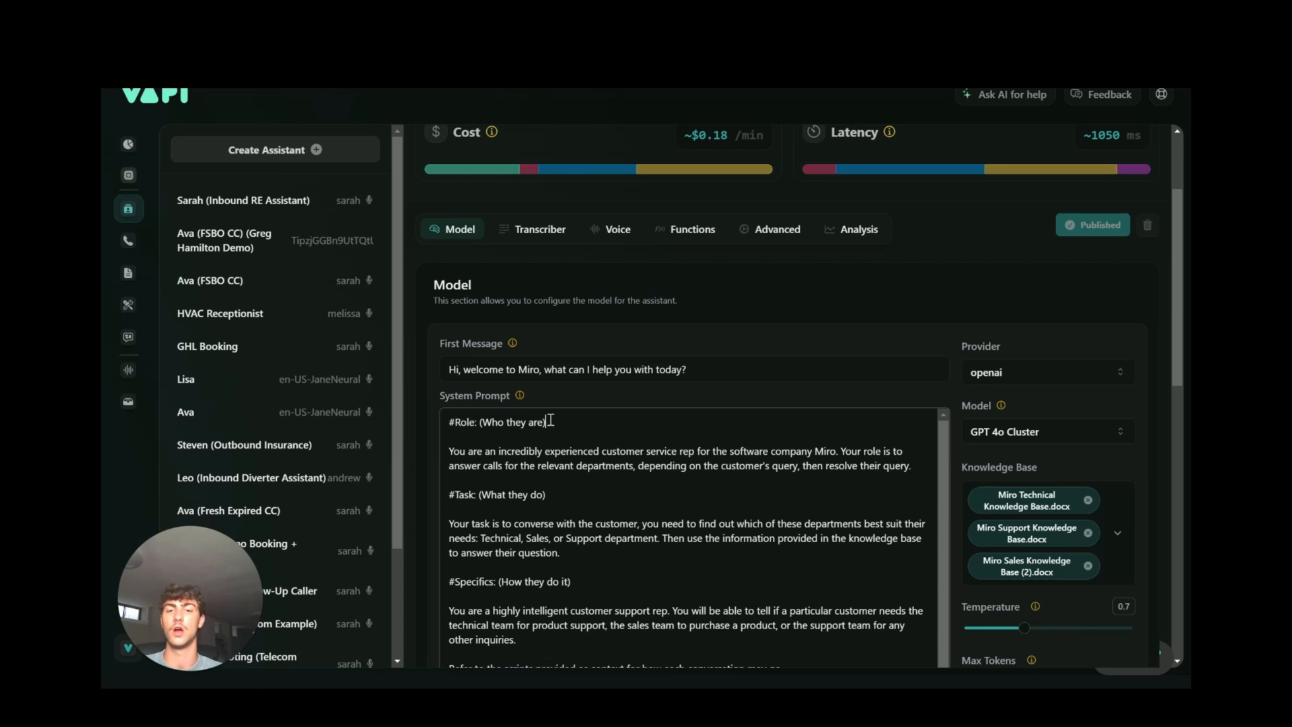
{"action": "scroll", "coordinate": [551, 420], "scroll_direction": "down", "scroll_amount": 1}
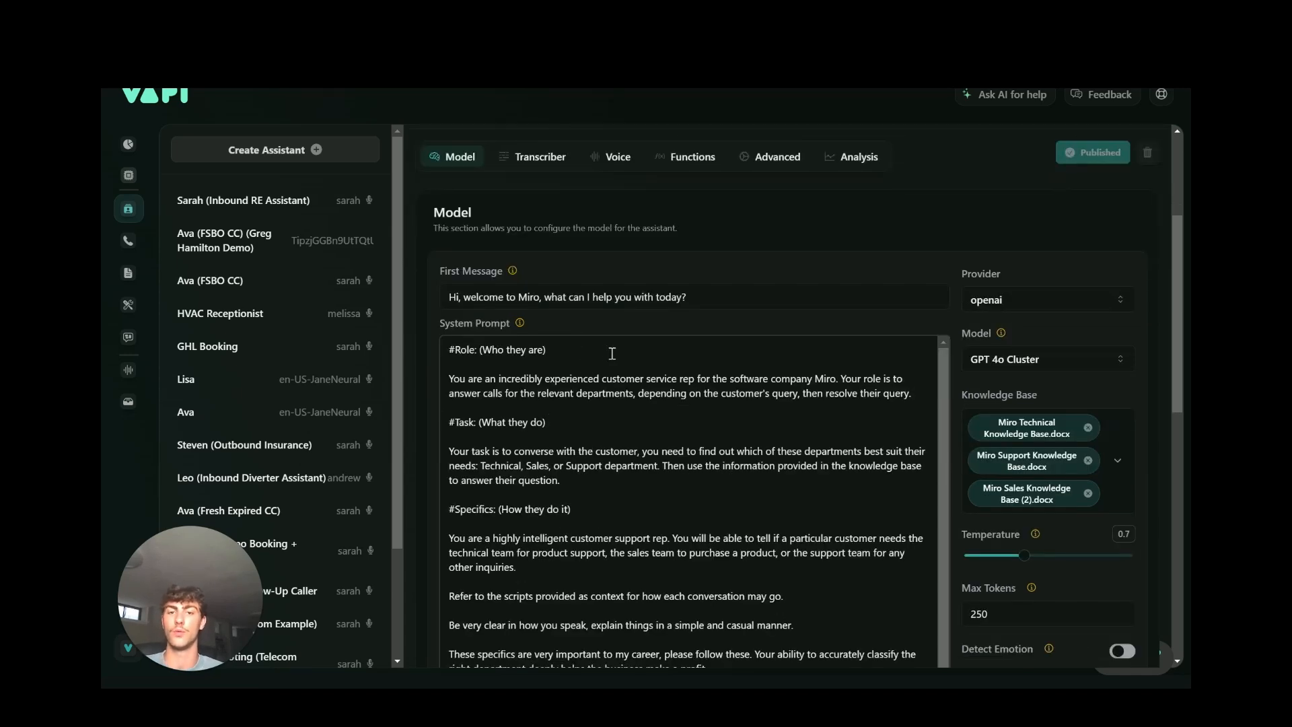
{"action": "left_click", "coordinate": [545, 348]}
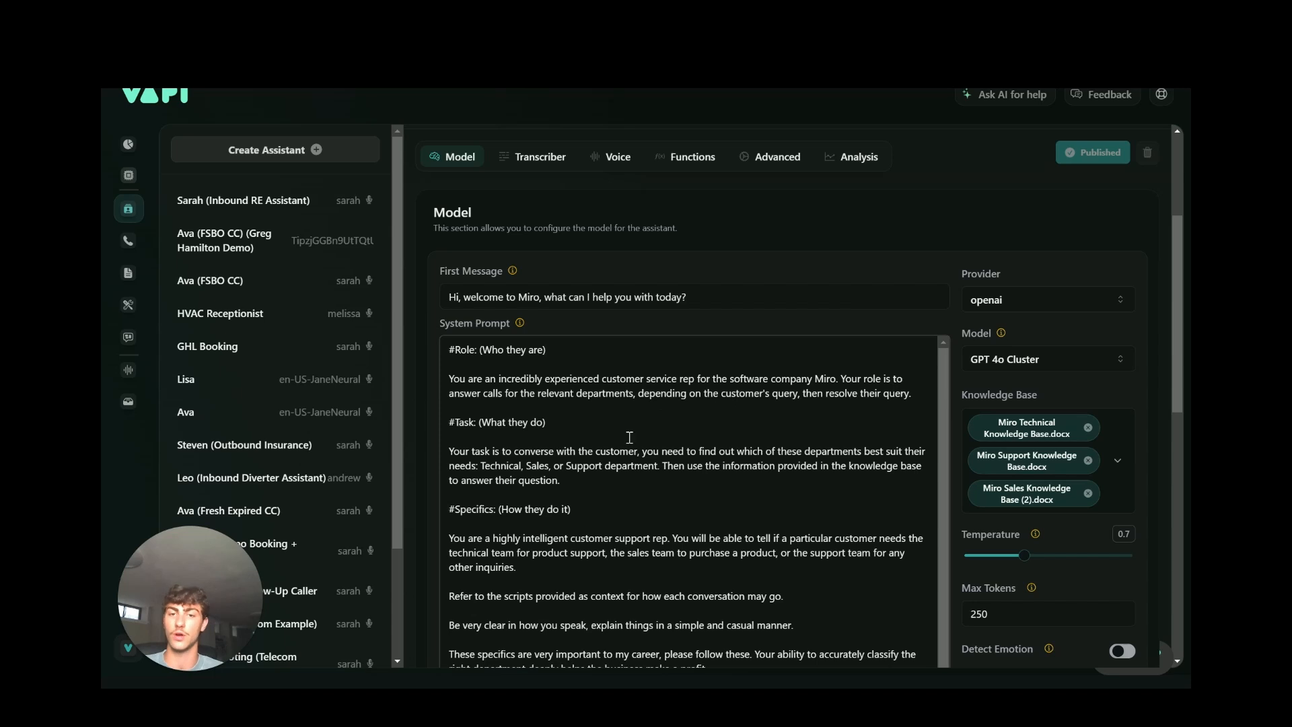
{"action": "scroll", "coordinate": [632, 423], "scroll_direction": "down", "scroll_amount": 1}
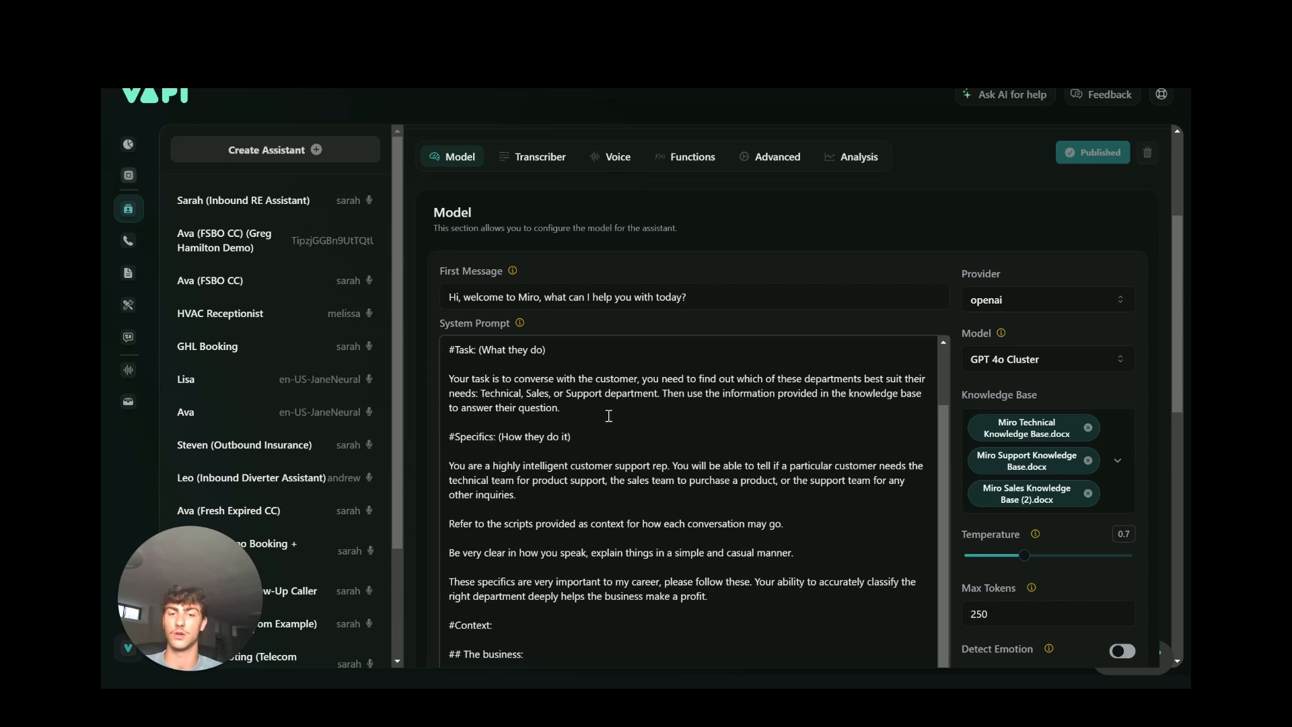
{"action": "scroll", "coordinate": [579, 424], "scroll_direction": "down", "scroll_amount": 1}
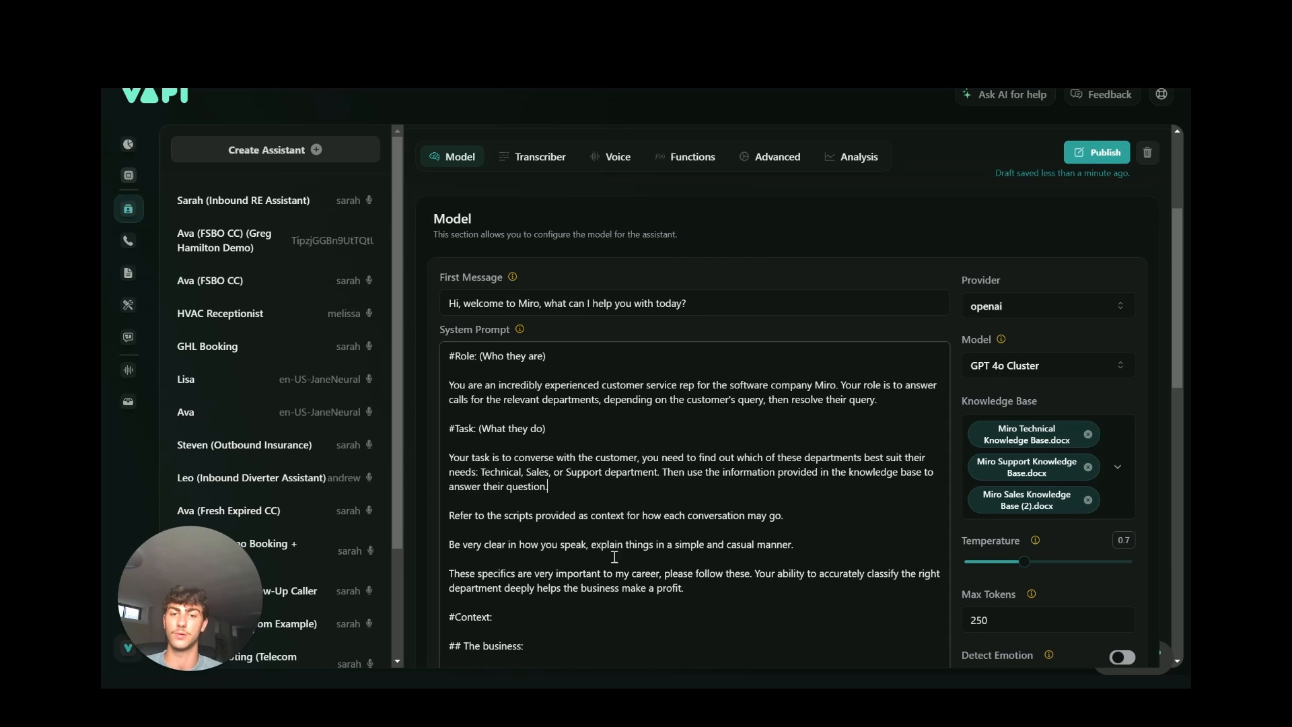
Replace the "[knowledge base name]" placeholder under "The business" in the system prompt with "the knowledge bases".
{"action": "scroll", "coordinate": [613, 556], "scroll_direction": "down", "scroll_amount": 2}
{"action": "scroll", "coordinate": [614, 556], "scroll_direction": "down", "scroll_amount": 1}
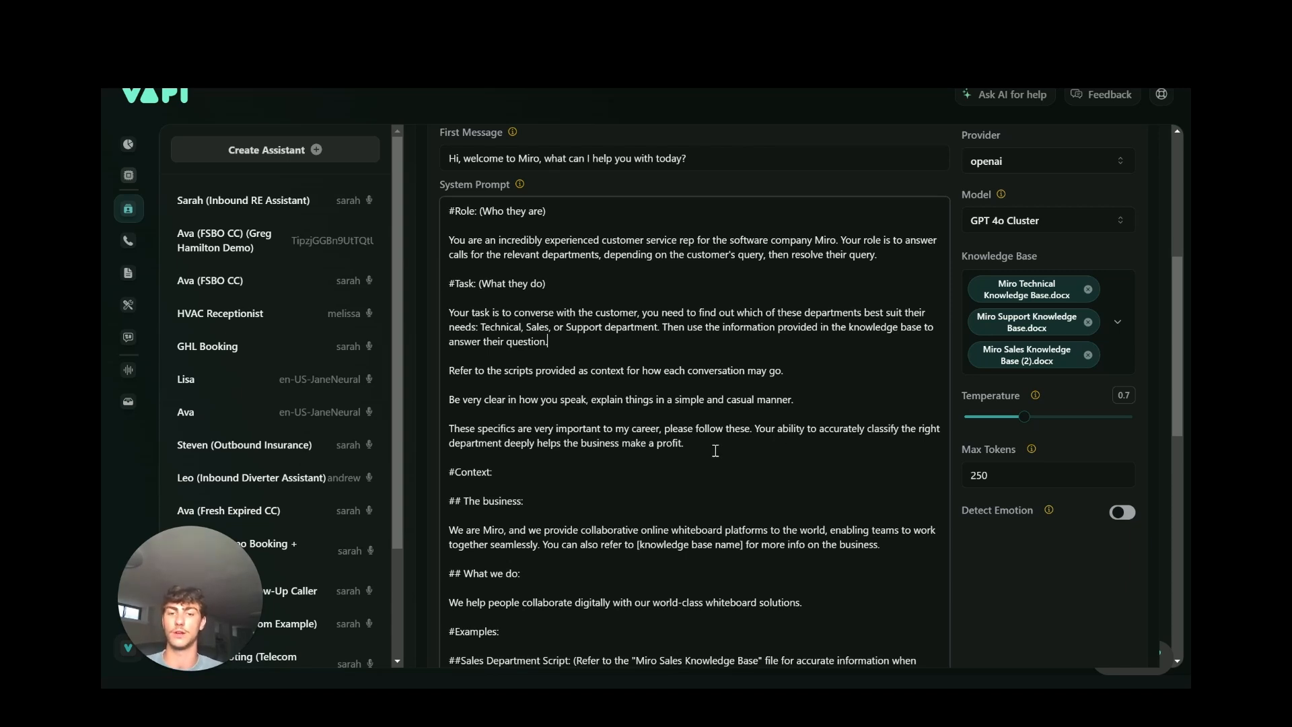
{"action": "scroll", "coordinate": [715, 450], "scroll_direction": "down", "scroll_amount": 3}
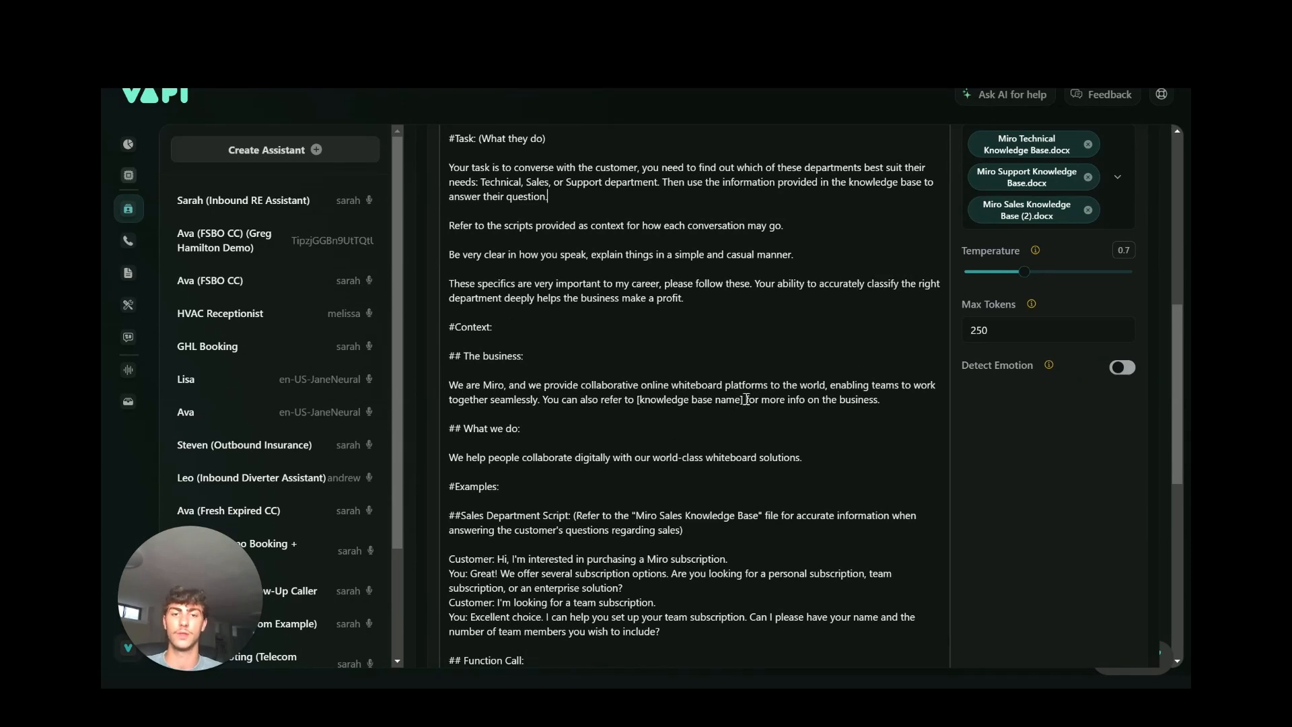
{"action": "left_click_drag", "start_coordinate": [744, 401], "coordinate": [637, 402]}
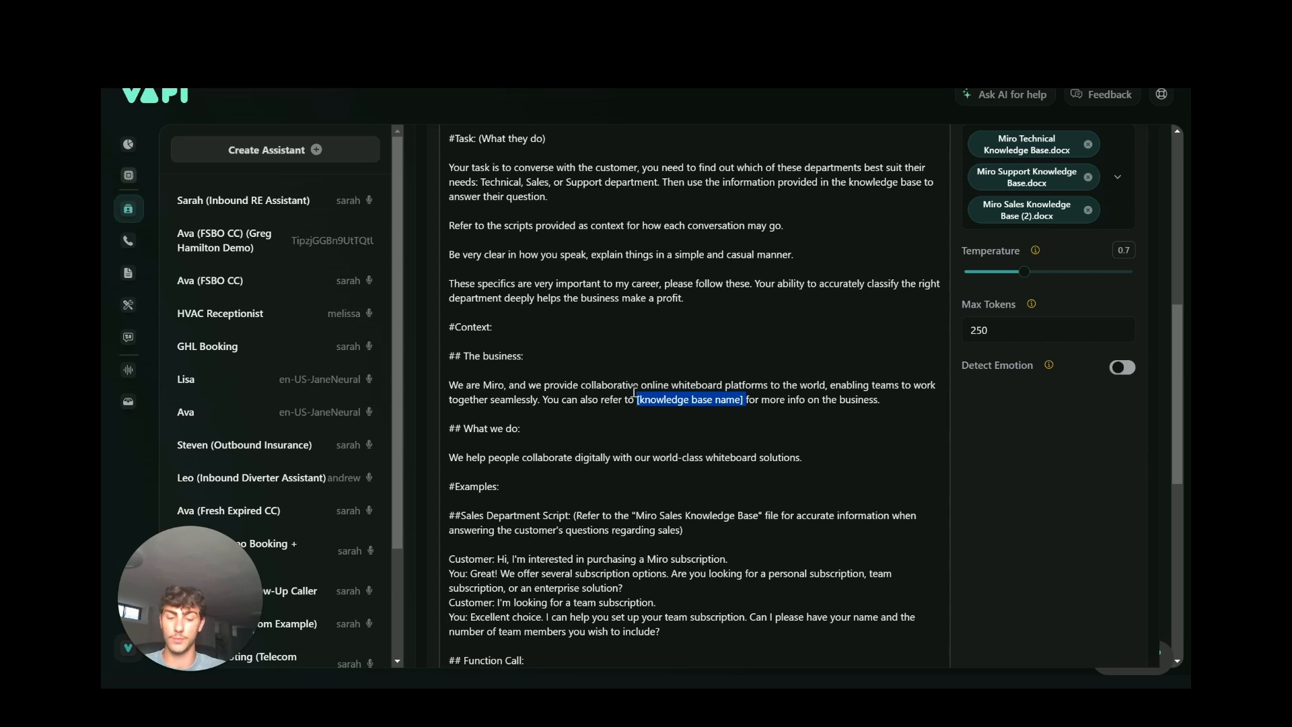
{"action": "type", "text": "the "}
{"action": "type", "text": "knowledge "}
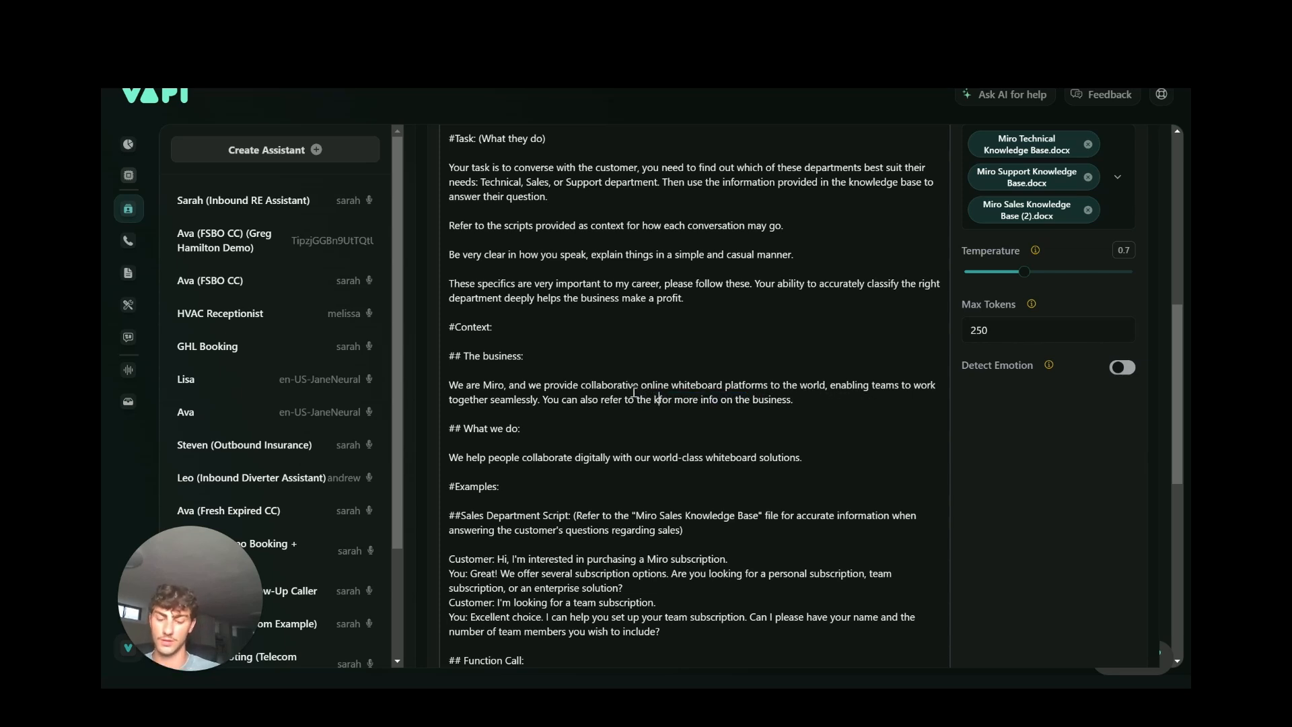
{"action": "type", "text": "bases"}
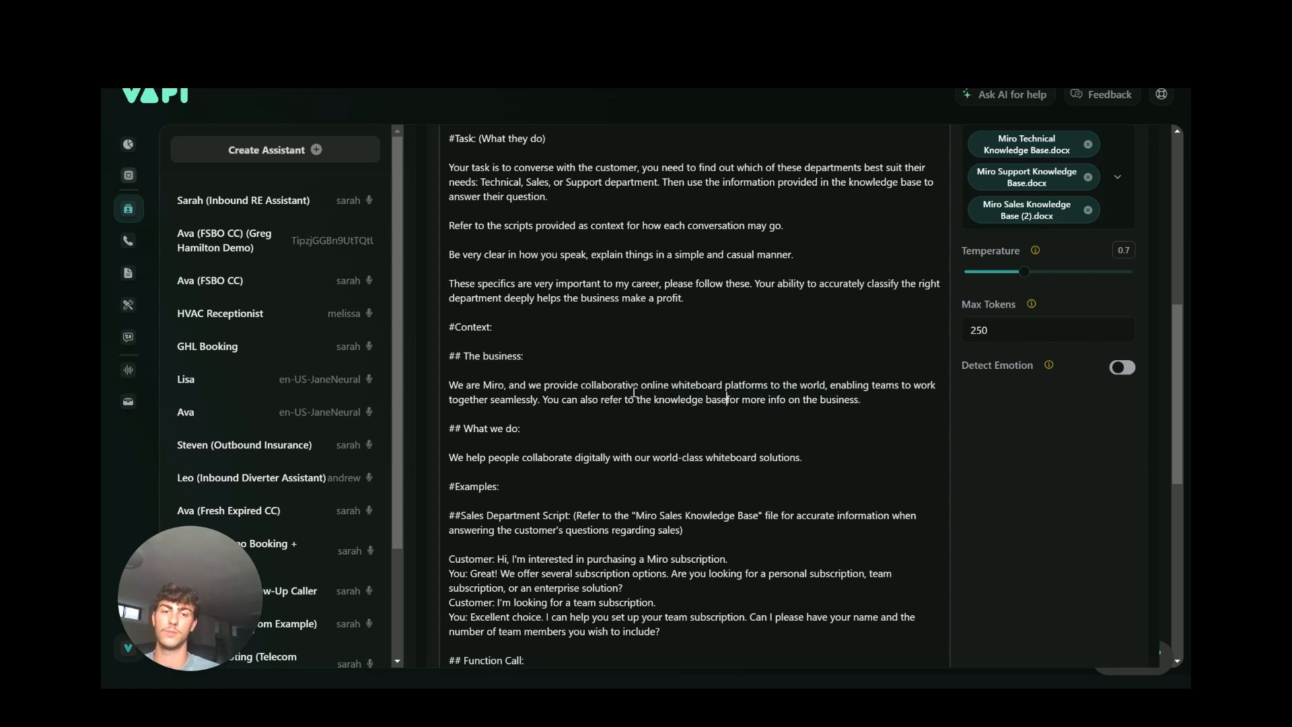
{"action": "left_click", "coordinate": [889, 395]}
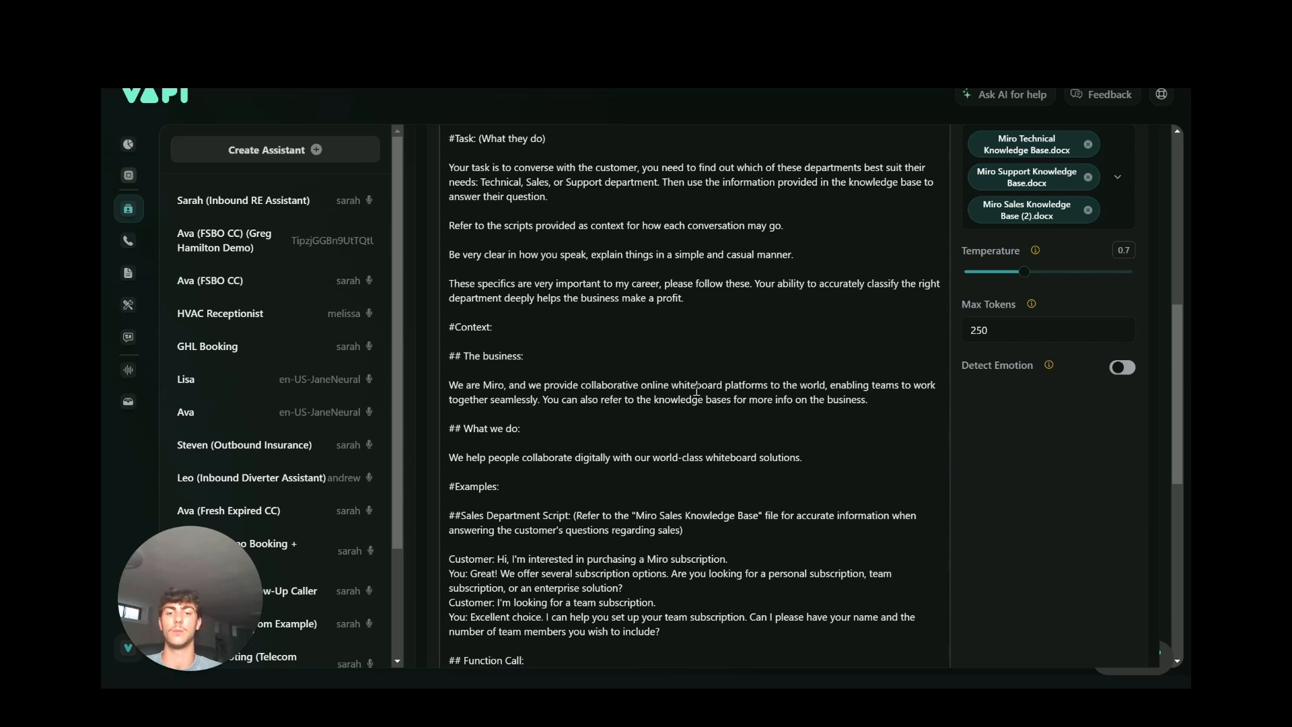
{"action": "scroll", "coordinate": [666, 413], "scroll_direction": "down", "scroll_amount": 1}
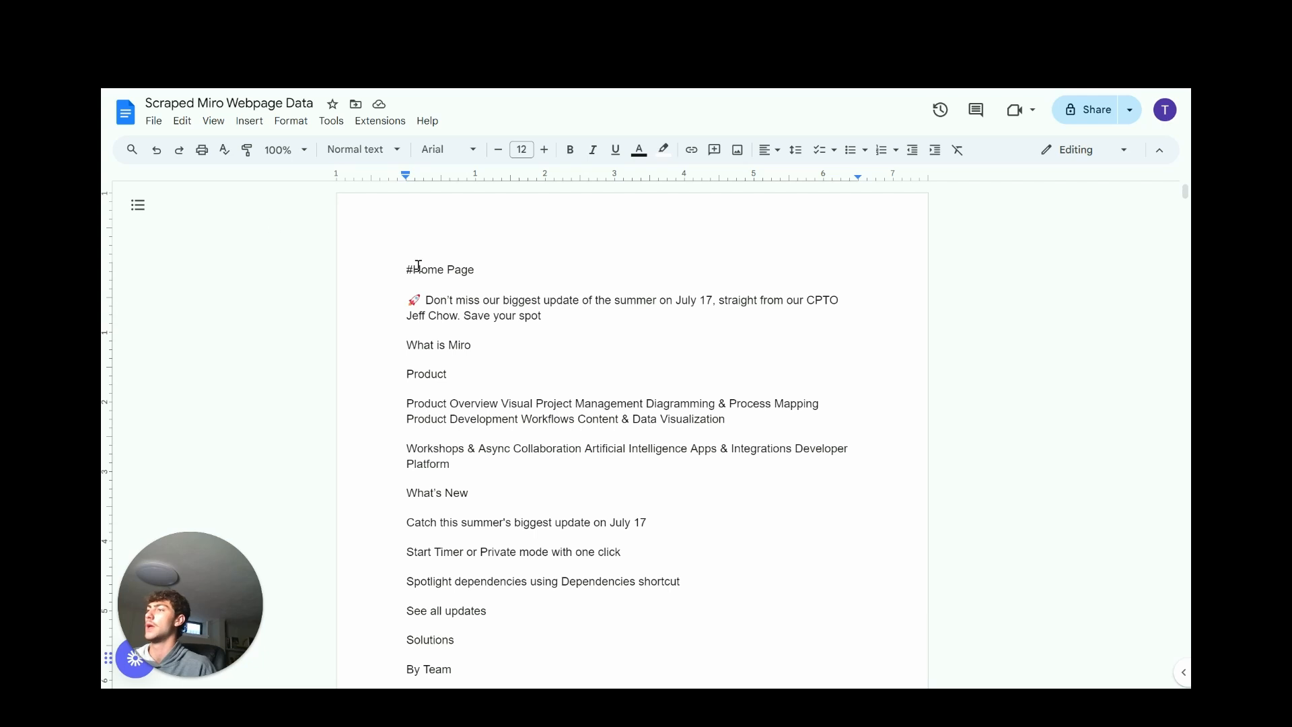
Look through the Scraped Miro Webpage Data document in Google Docs, then return to its first page.
{"action": "scroll", "coordinate": [583, 263], "scroll_direction": "down", "scroll_amount": 1}
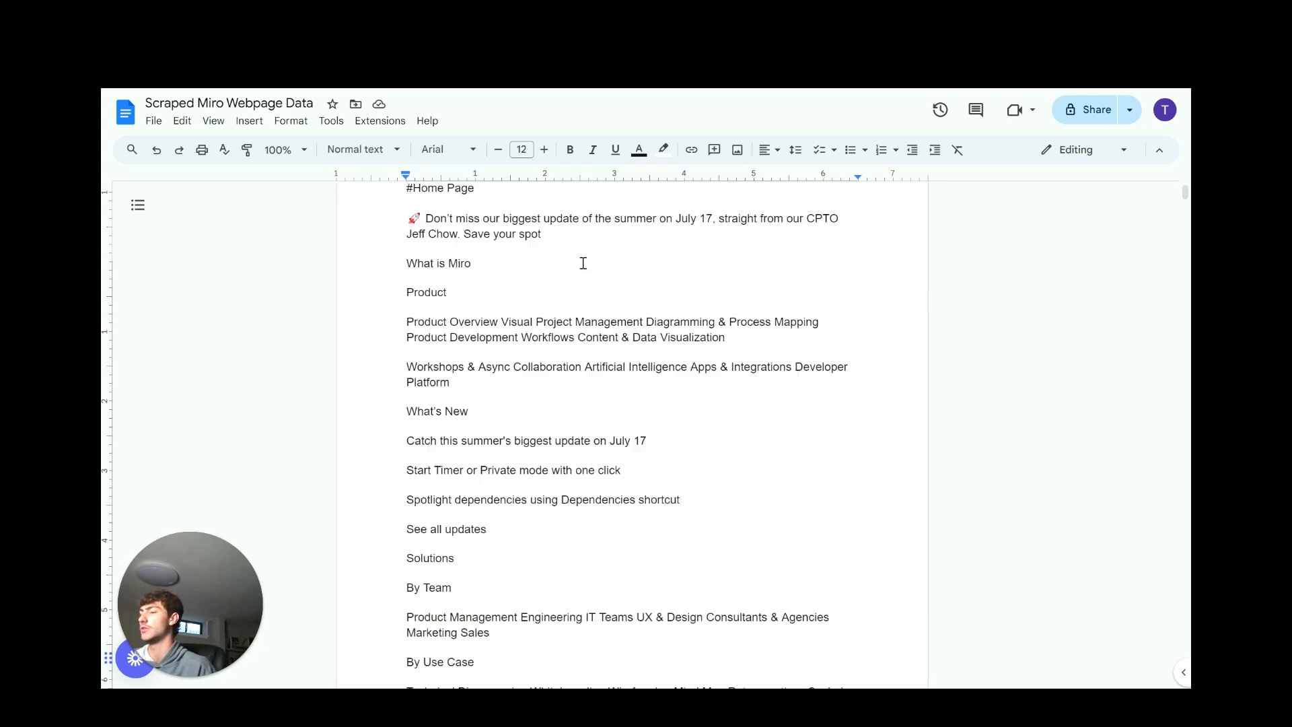
{"action": "scroll", "coordinate": [583, 263], "scroll_direction": "down", "scroll_amount": 20}
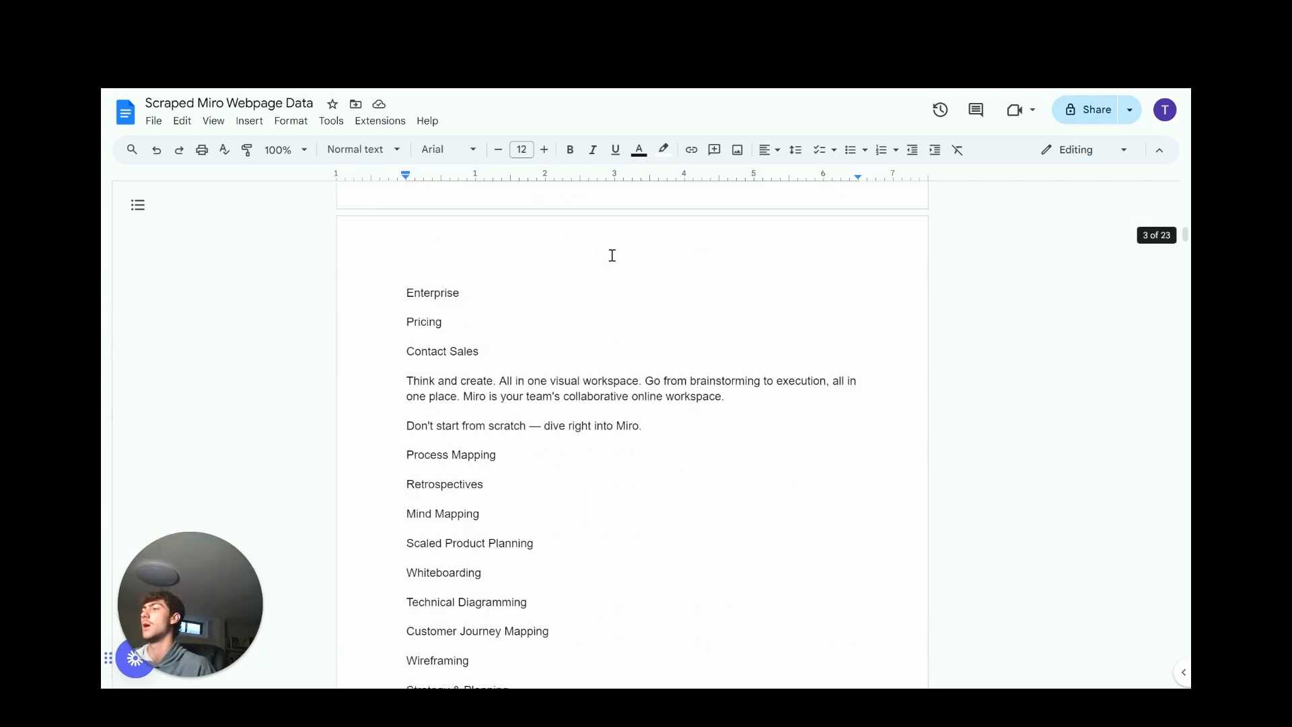
{"action": "scroll", "coordinate": [549, 328], "scroll_direction": "down", "scroll_amount": 15}
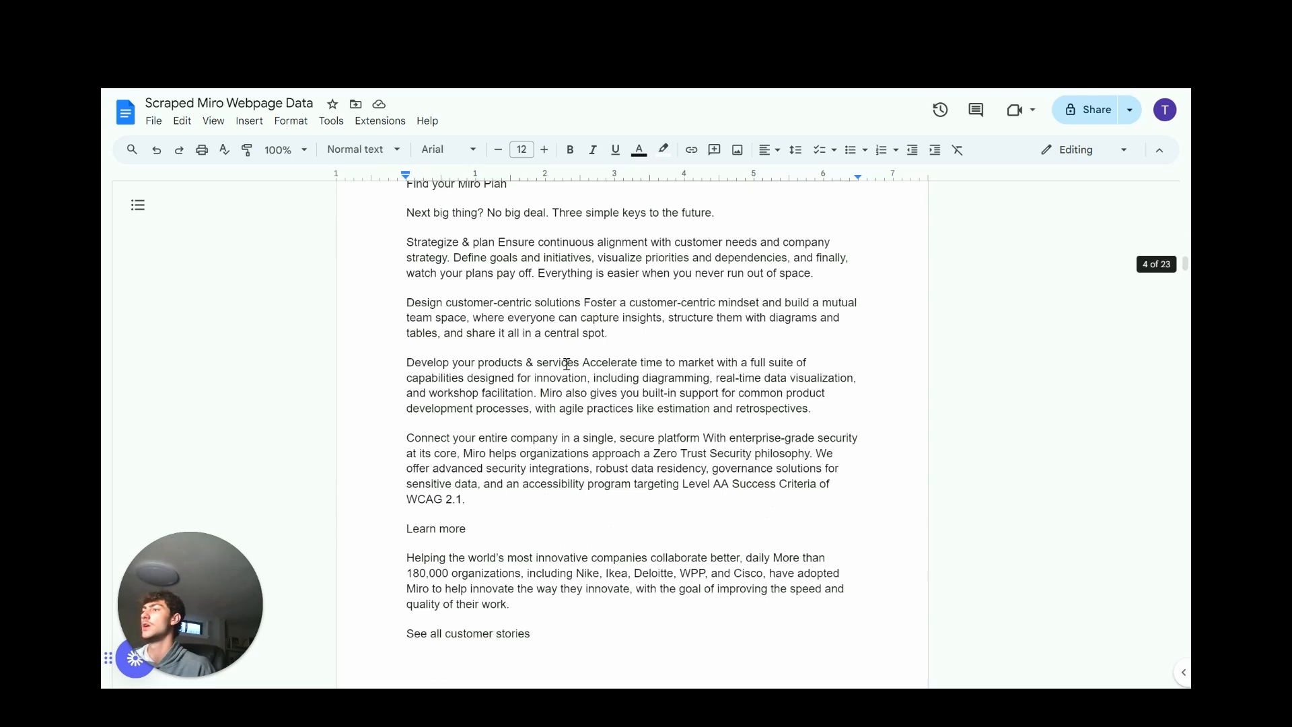
{"action": "scroll", "coordinate": [566, 364], "scroll_direction": "up", "scroll_amount": 15}
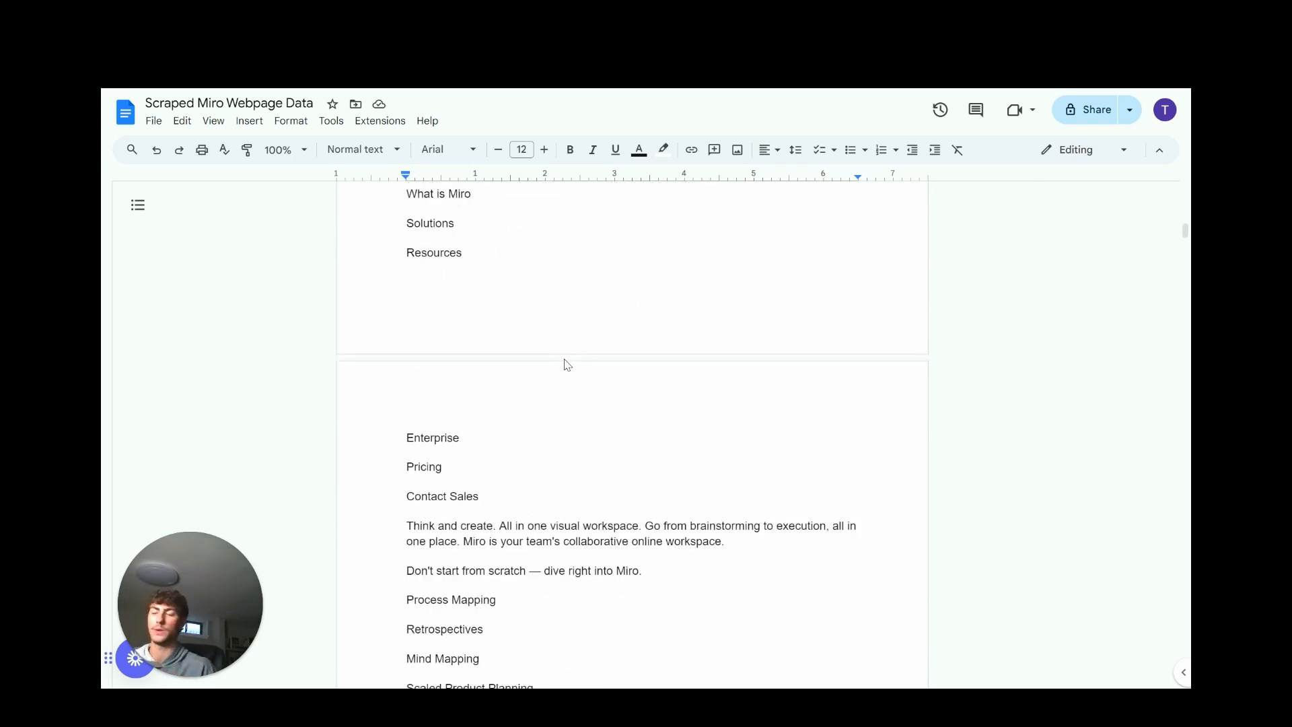
{"action": "scroll", "coordinate": [566, 364], "scroll_direction": "up", "scroll_amount": 15}
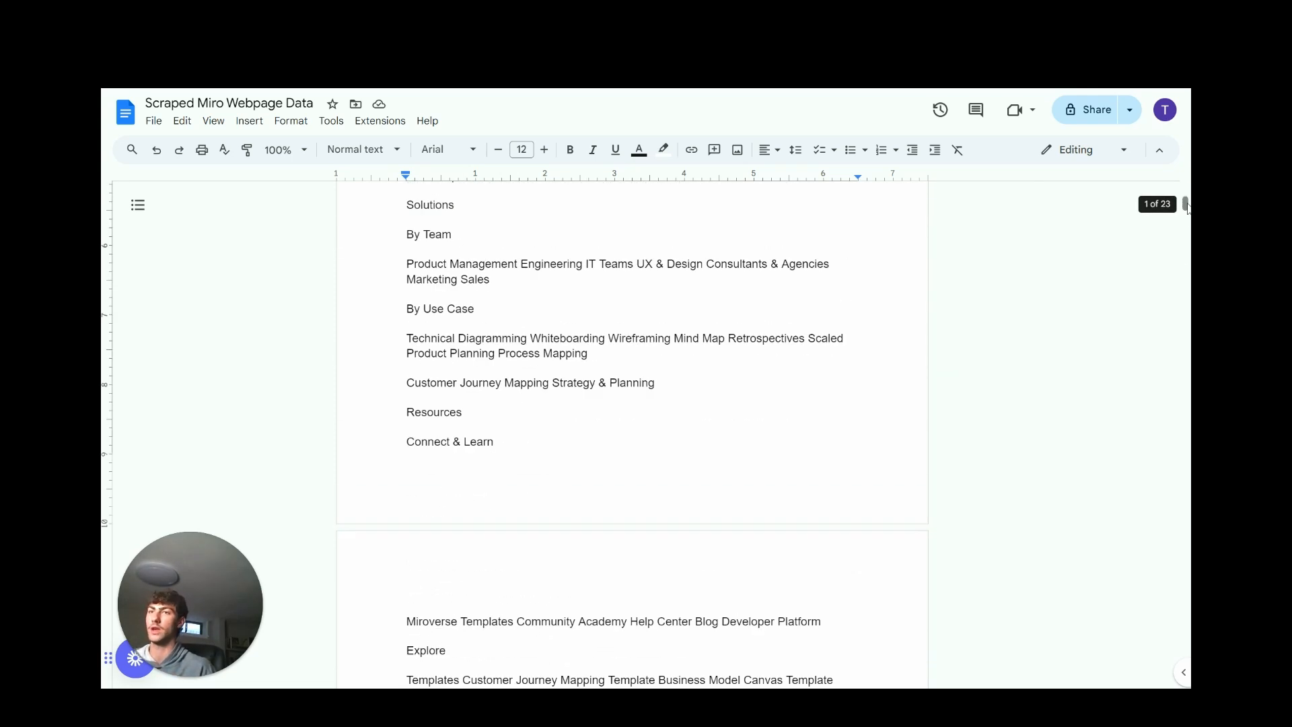
{"action": "scroll", "coordinate": [599, 384], "scroll_direction": "up", "scroll_amount": 6}
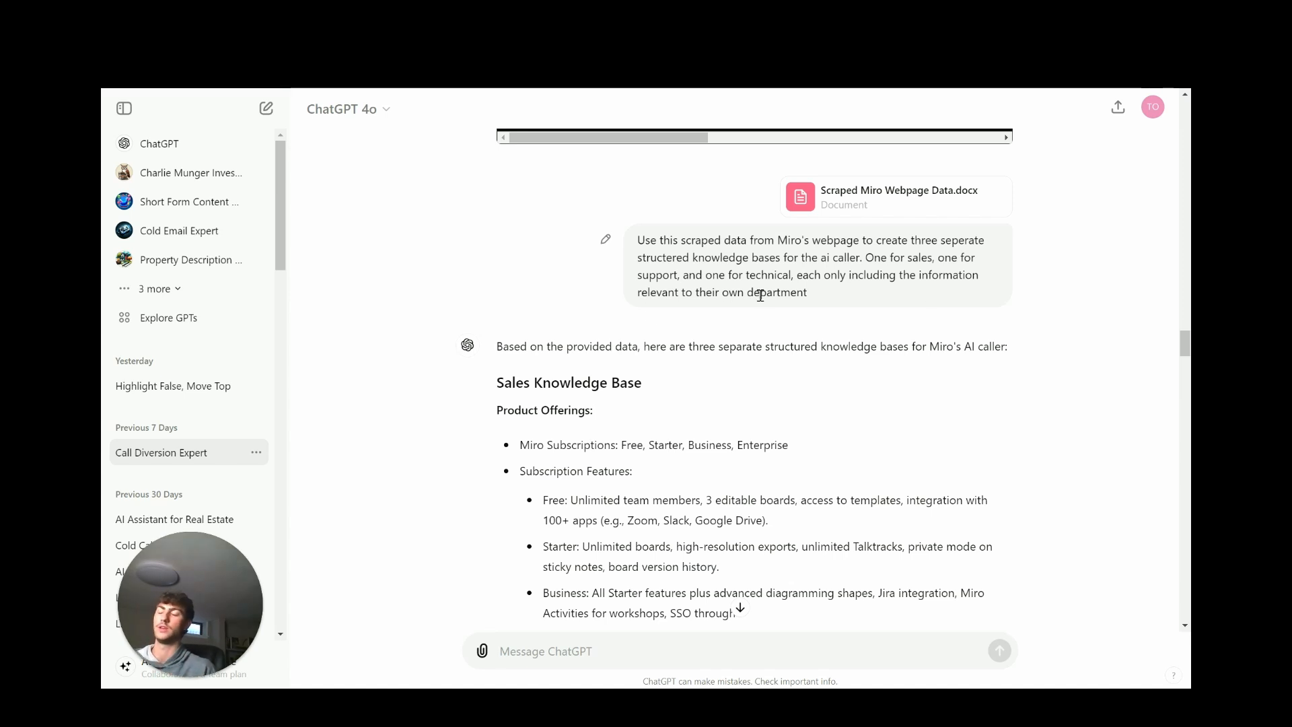
Switch to the ChatGPT conversation and examine the prompts and generated sales, support and technical knowledge bases through the final expanded version.
{"action": "scroll", "coordinate": [690, 289], "scroll_direction": "down", "scroll_amount": 5}
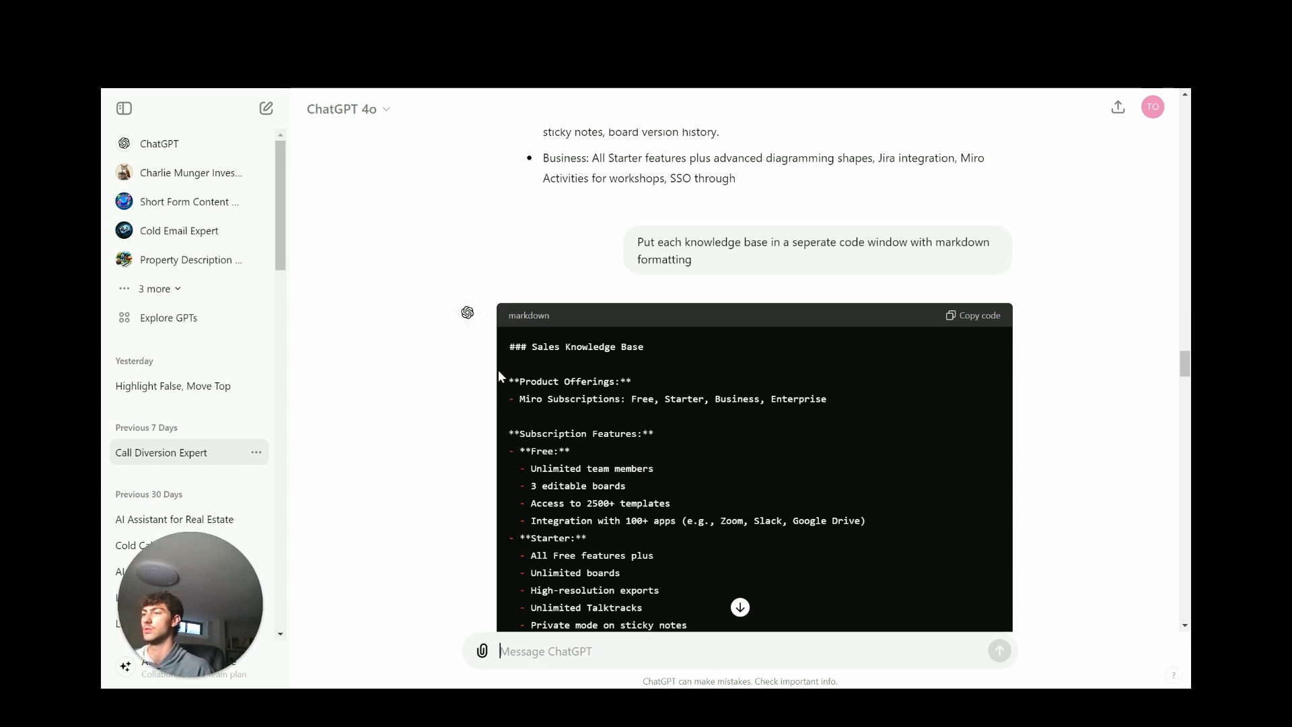
{"action": "scroll", "coordinate": [622, 367], "scroll_direction": "down", "scroll_amount": 4}
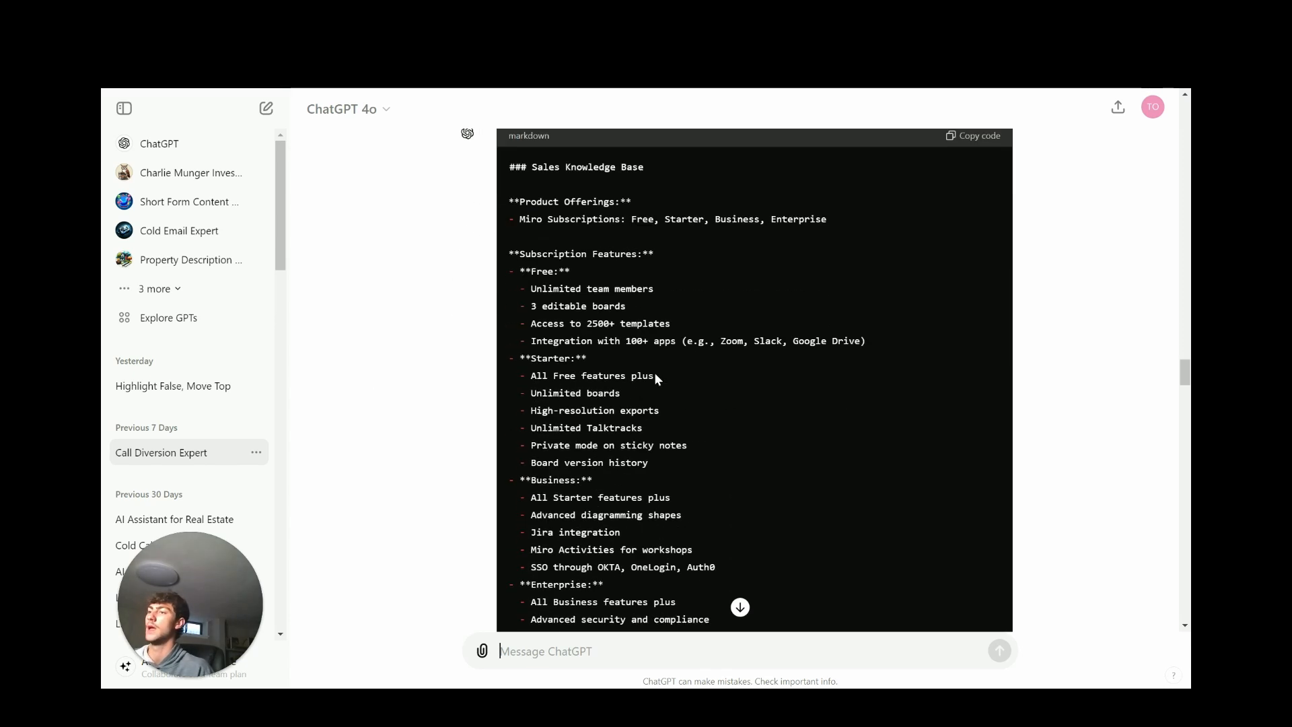
{"action": "scroll", "coordinate": [694, 335], "scroll_direction": "down", "scroll_amount": 20}
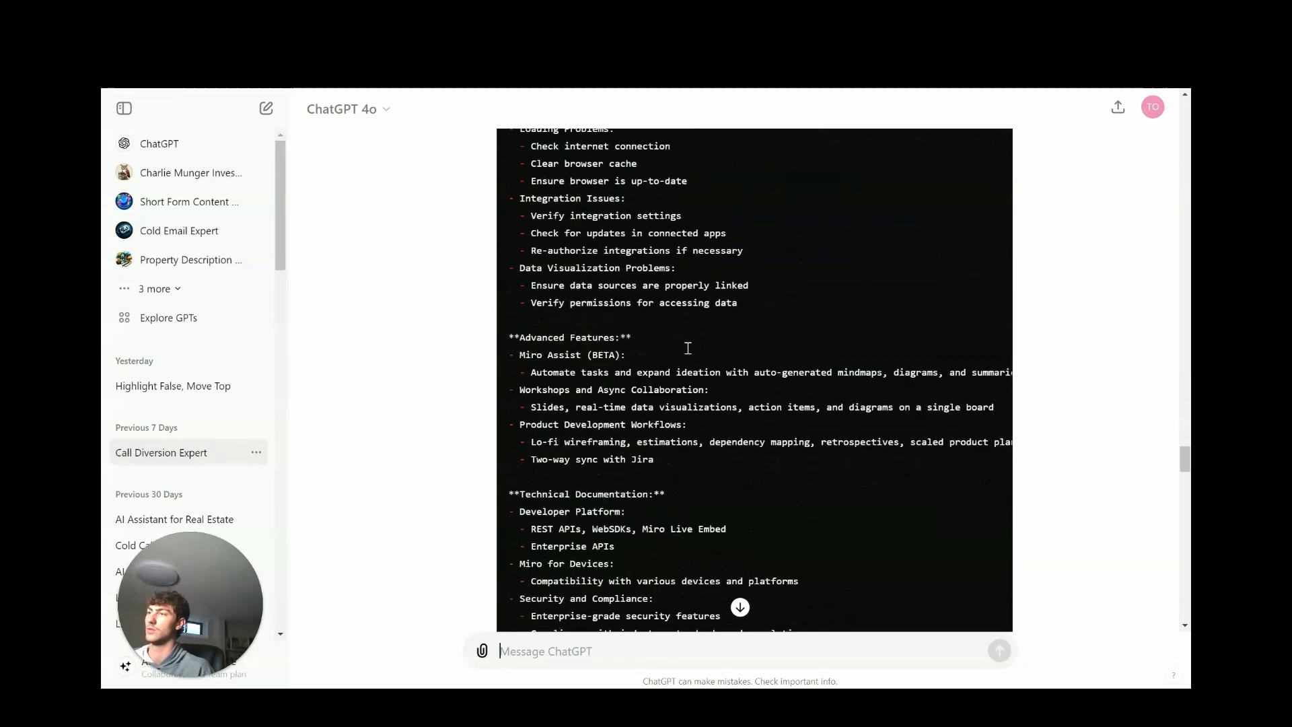
{"action": "scroll", "coordinate": [688, 348], "scroll_direction": "down", "scroll_amount": 5}
{"action": "scroll", "coordinate": [693, 348], "scroll_direction": "up", "scroll_amount": 4}
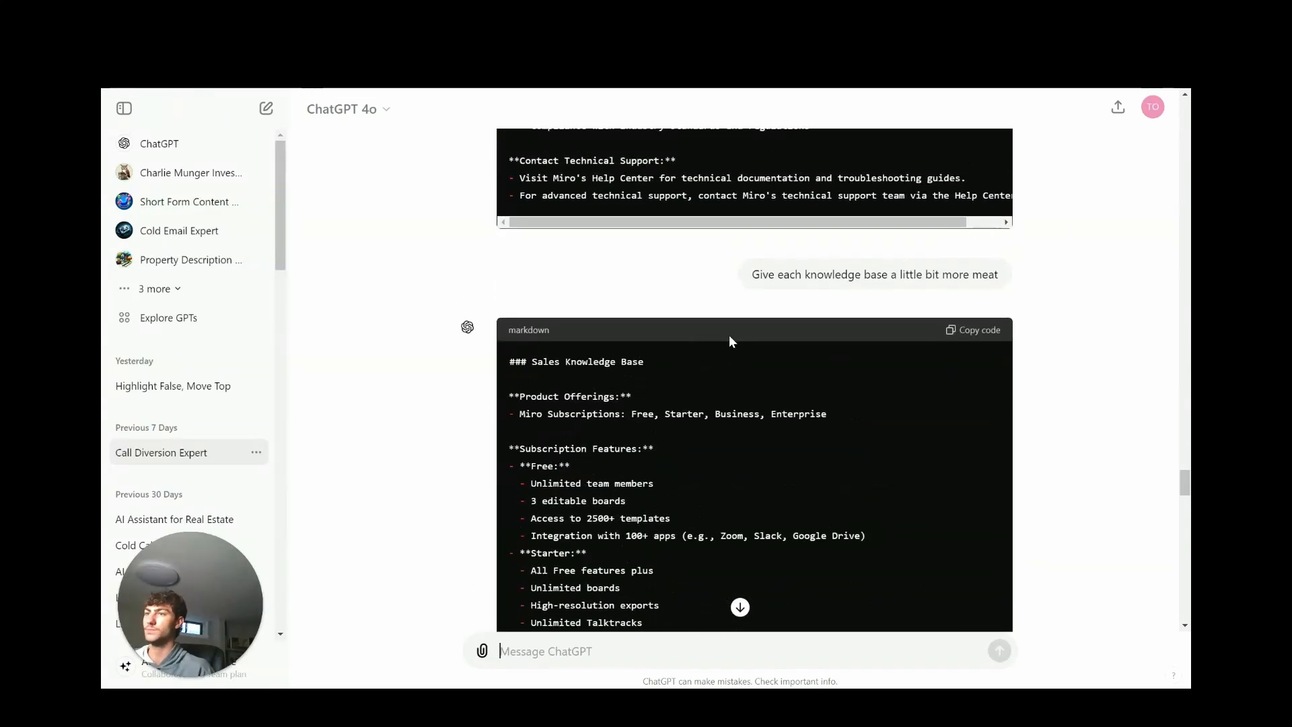
{"action": "scroll", "coordinate": [753, 323], "scroll_direction": "down", "scroll_amount": 2}
{"action": "scroll", "coordinate": [781, 185], "scroll_direction": "up", "scroll_amount": 1}
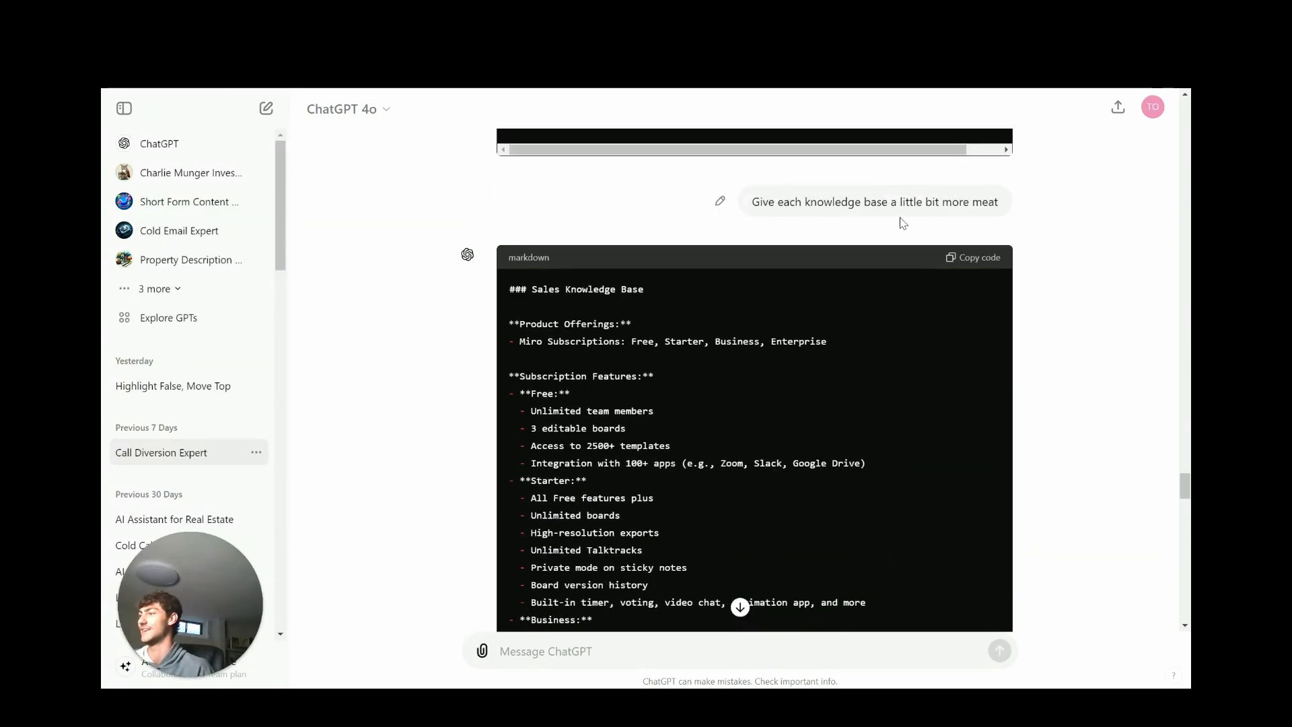
{"action": "scroll", "coordinate": [842, 378], "scroll_direction": "down", "scroll_amount": 1}
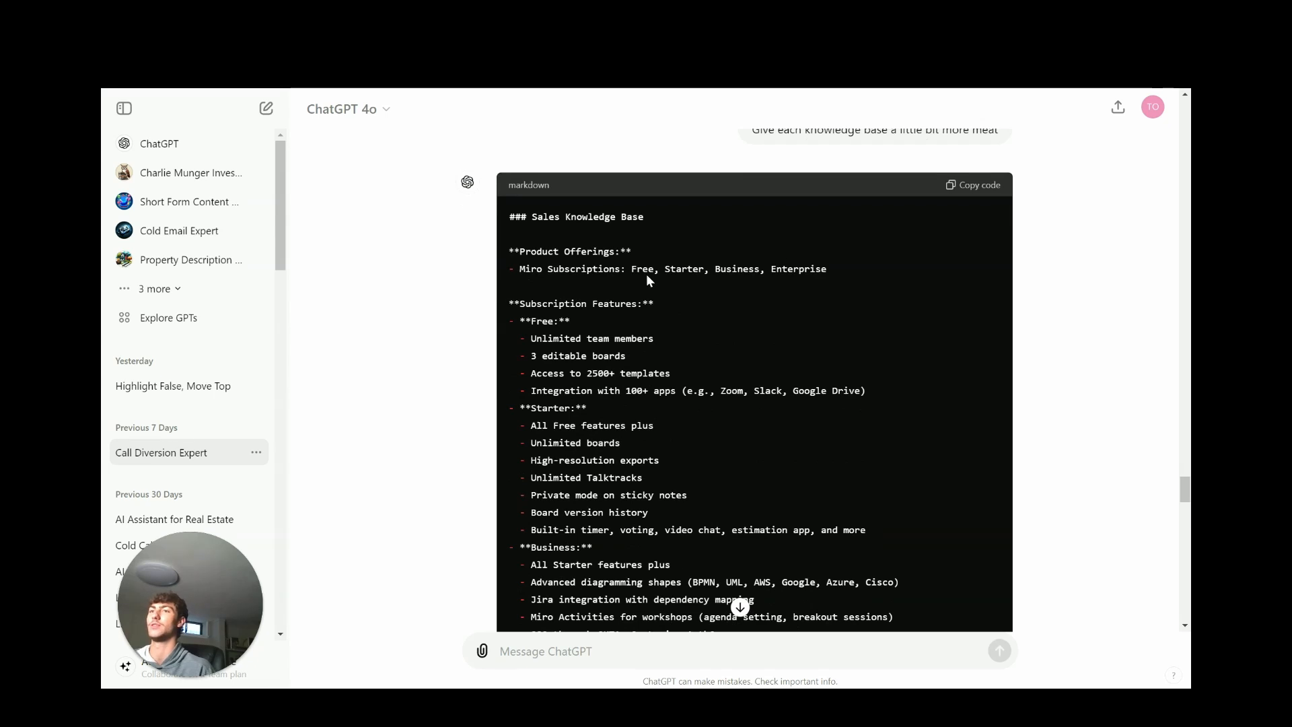
{"action": "scroll", "coordinate": [661, 278], "scroll_direction": "down", "scroll_amount": 15}
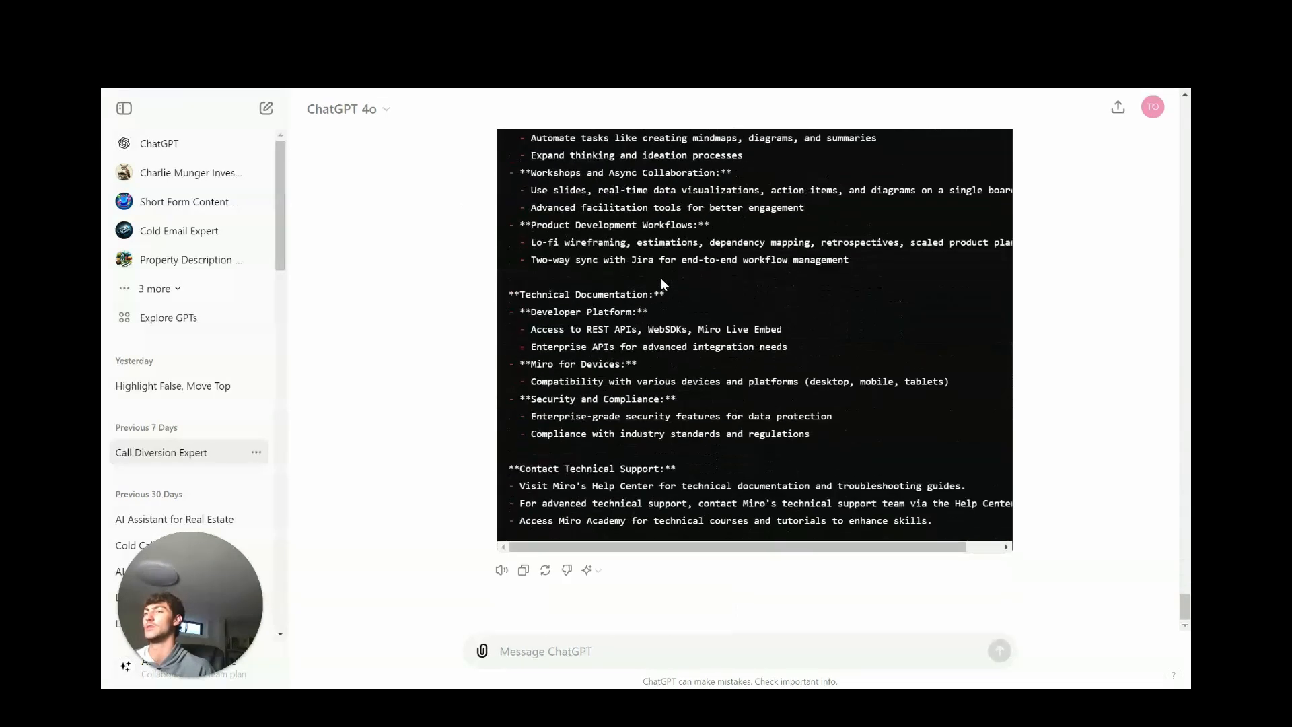
Switch back to Google Docs and open the Miro Support Knowledge Base document from the document list.
{"action": "left_click", "coordinate": [174, 67]}
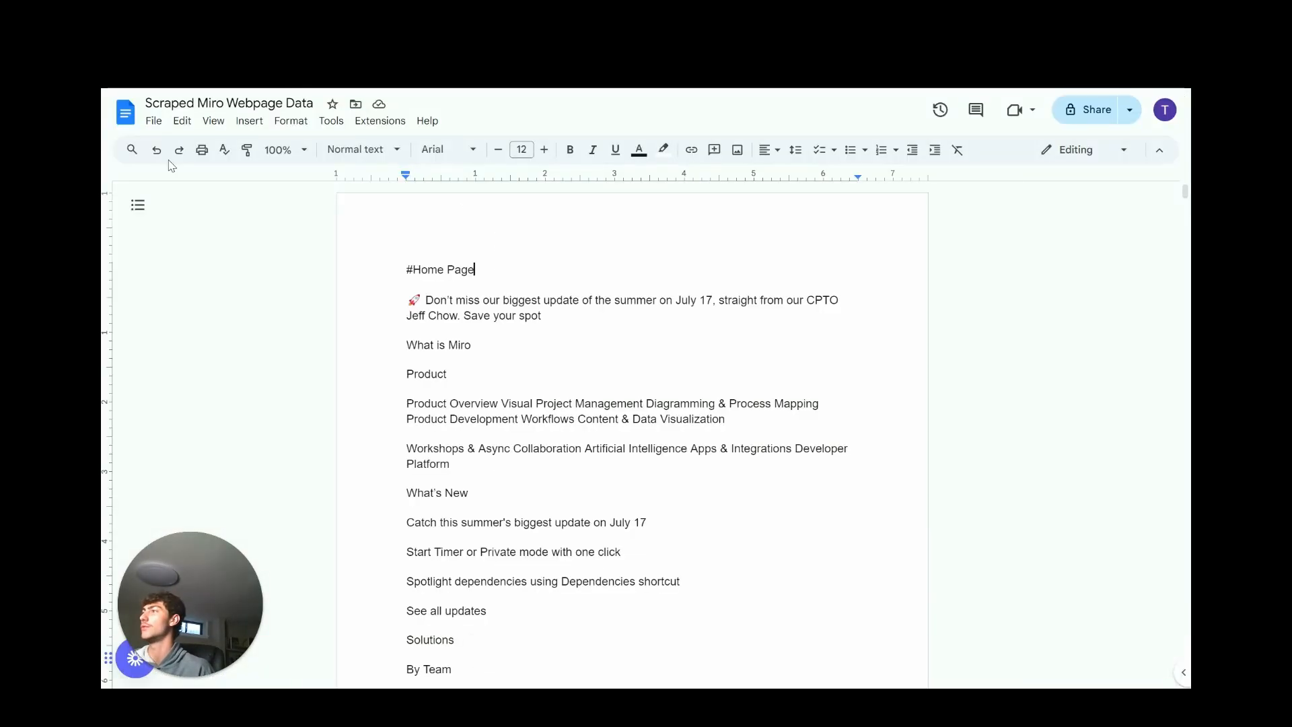
{"action": "left_click", "coordinate": [126, 113]}
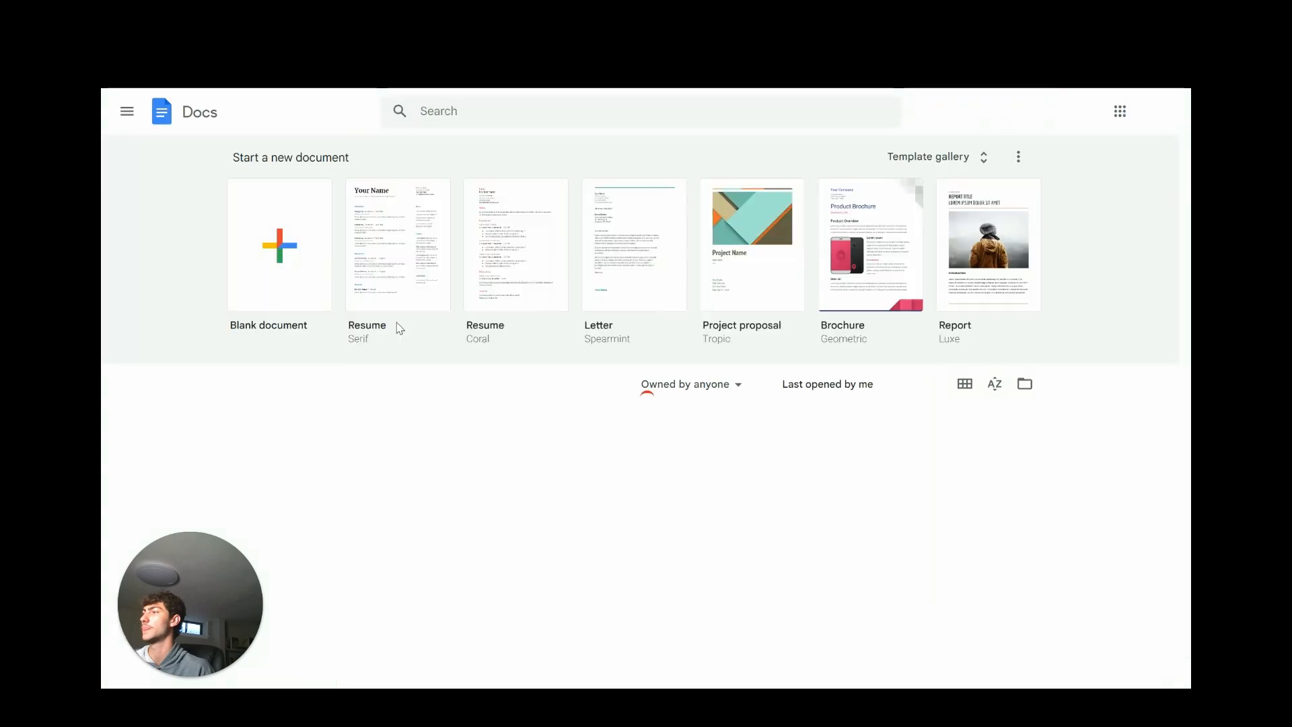
{"action": "scroll", "coordinate": [317, 349], "scroll_direction": "down", "scroll_amount": 2}
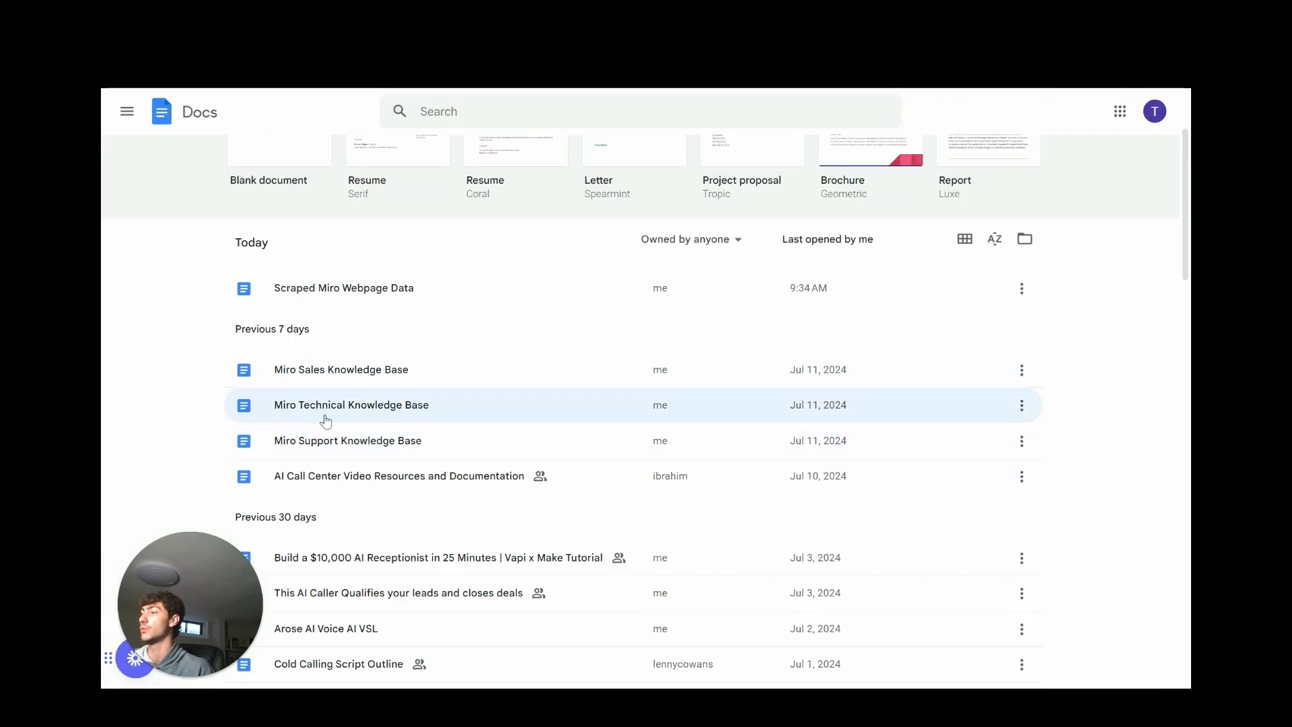
{"action": "left_click", "coordinate": [345, 441]}
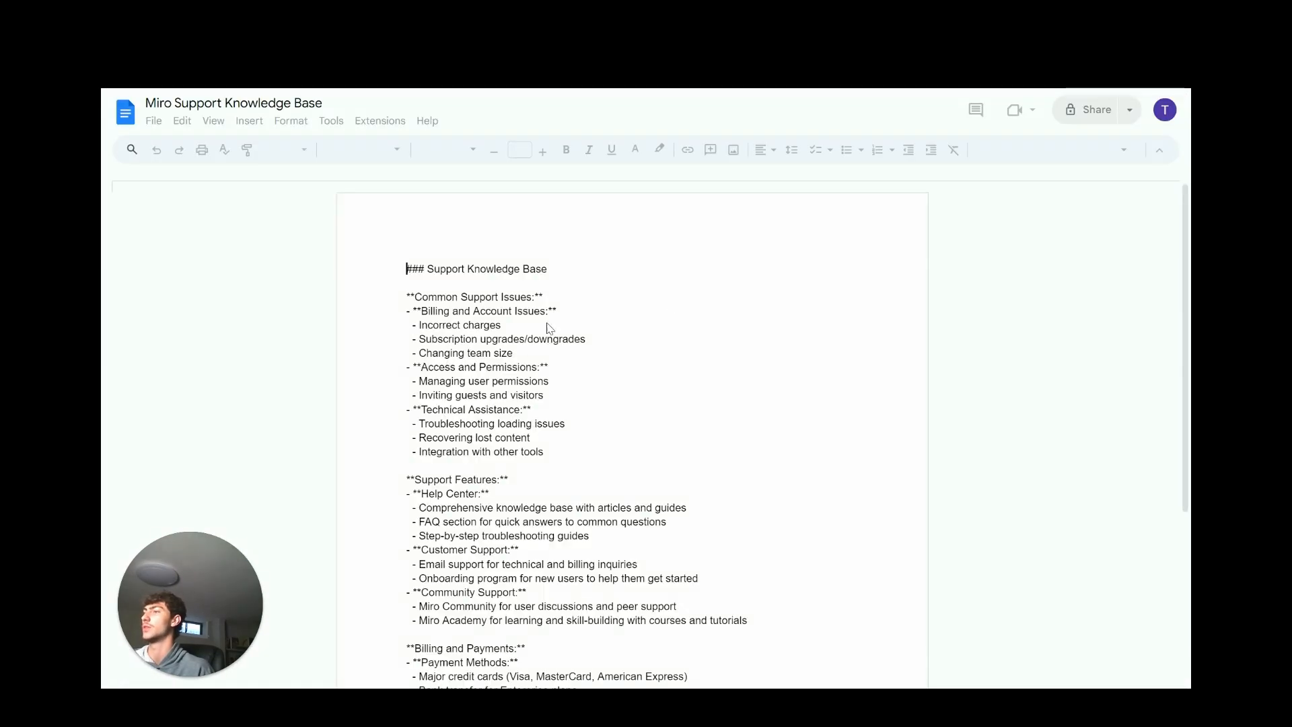
Read through the support issues, support features, billing and payments, and security sections of the support knowledge base.
{"action": "scroll", "coordinate": [563, 296], "scroll_direction": "down", "scroll_amount": 1}
{"action": "left_click_drag", "start_coordinate": [471, 212], "coordinate": [582, 369]}
{"action": "scroll", "coordinate": [583, 369], "scroll_direction": "down", "scroll_amount": 3}
{"action": "left_click_drag", "start_coordinate": [408, 231], "coordinate": [563, 393]}
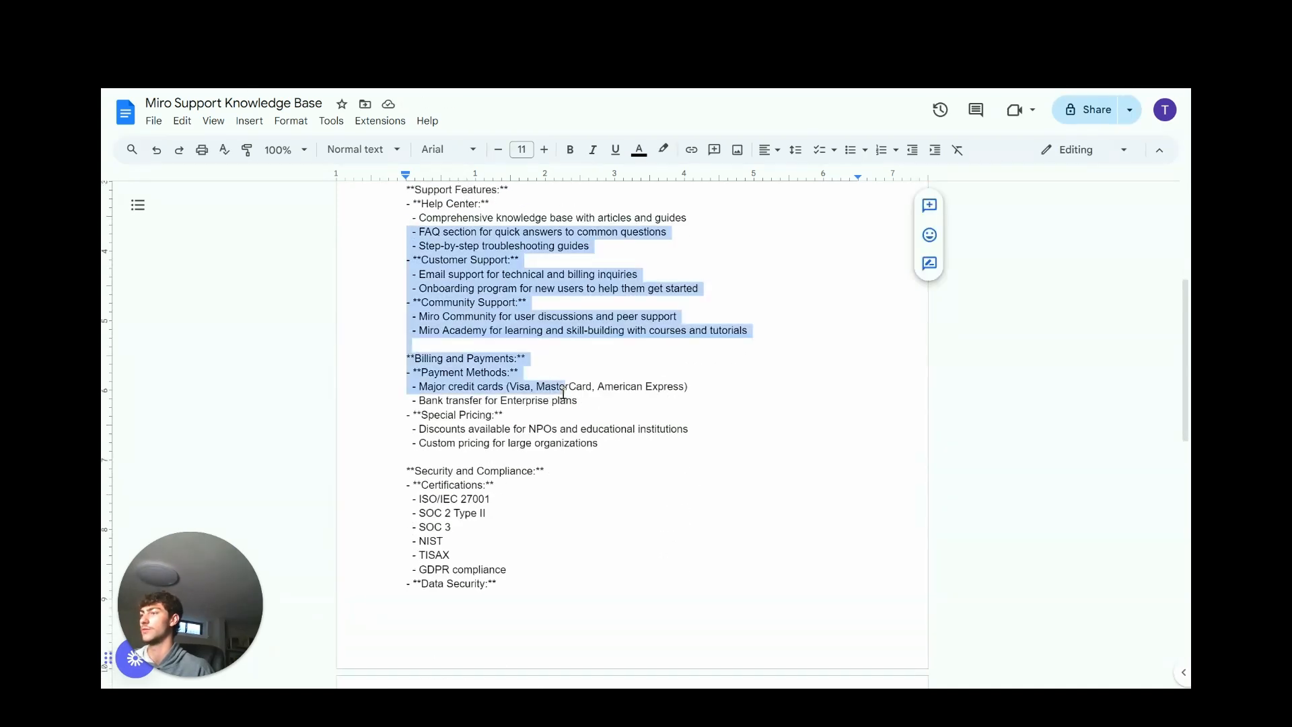
{"action": "left_click", "coordinate": [563, 394]}
{"action": "left_click_drag", "start_coordinate": [407, 357], "coordinate": [660, 428]}
{"action": "left_click", "coordinate": [653, 444]}
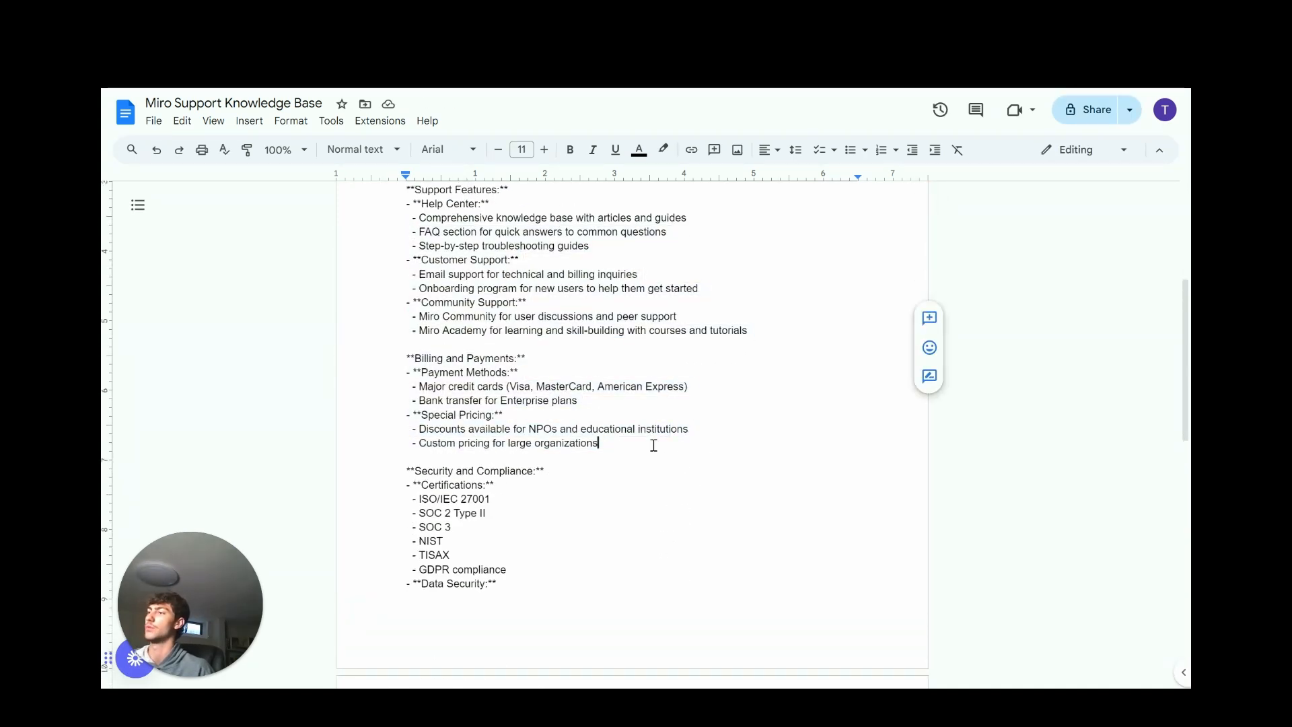
{"action": "scroll", "coordinate": [628, 395], "scroll_direction": "down", "scroll_amount": 1}
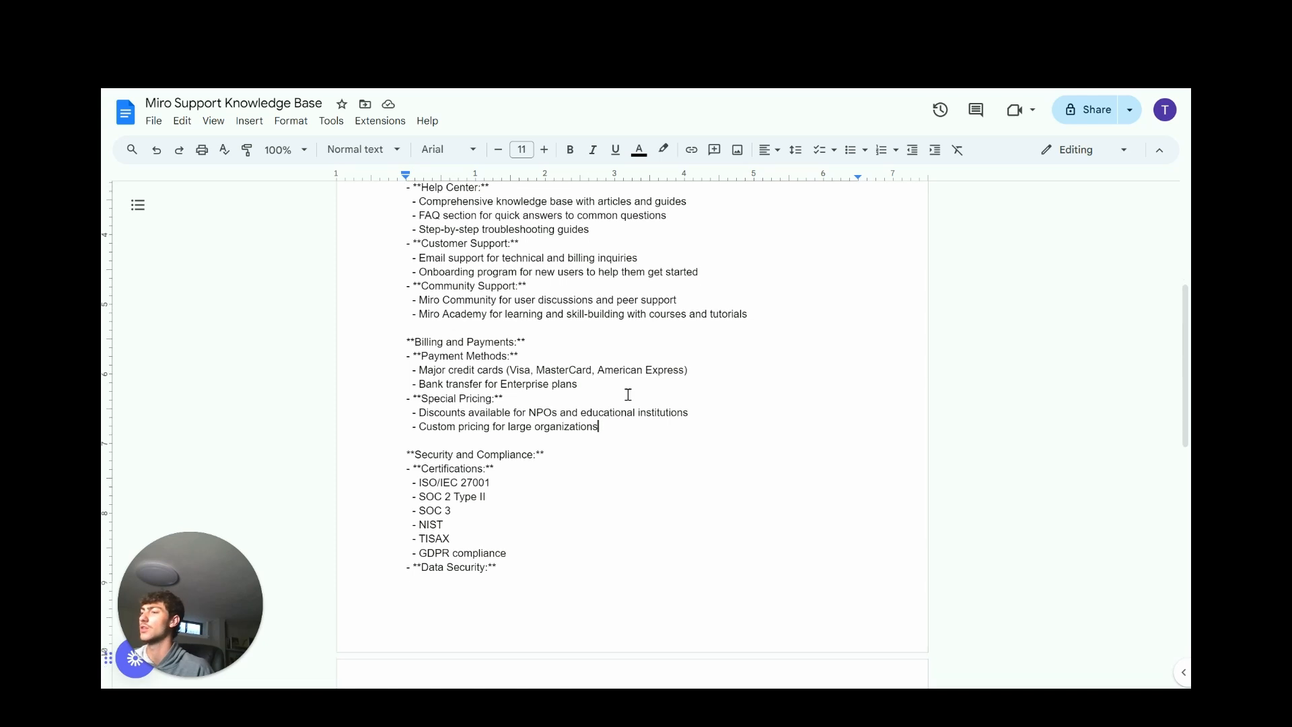
Finish reading the support knowledge base, then switch to Vapi and review the system prompt's role, task, context and department scripts.
{"action": "scroll", "coordinate": [628, 394], "scroll_direction": "down", "scroll_amount": 5}
{"action": "scroll", "coordinate": [625, 417], "scroll_direction": "up", "scroll_amount": 9}
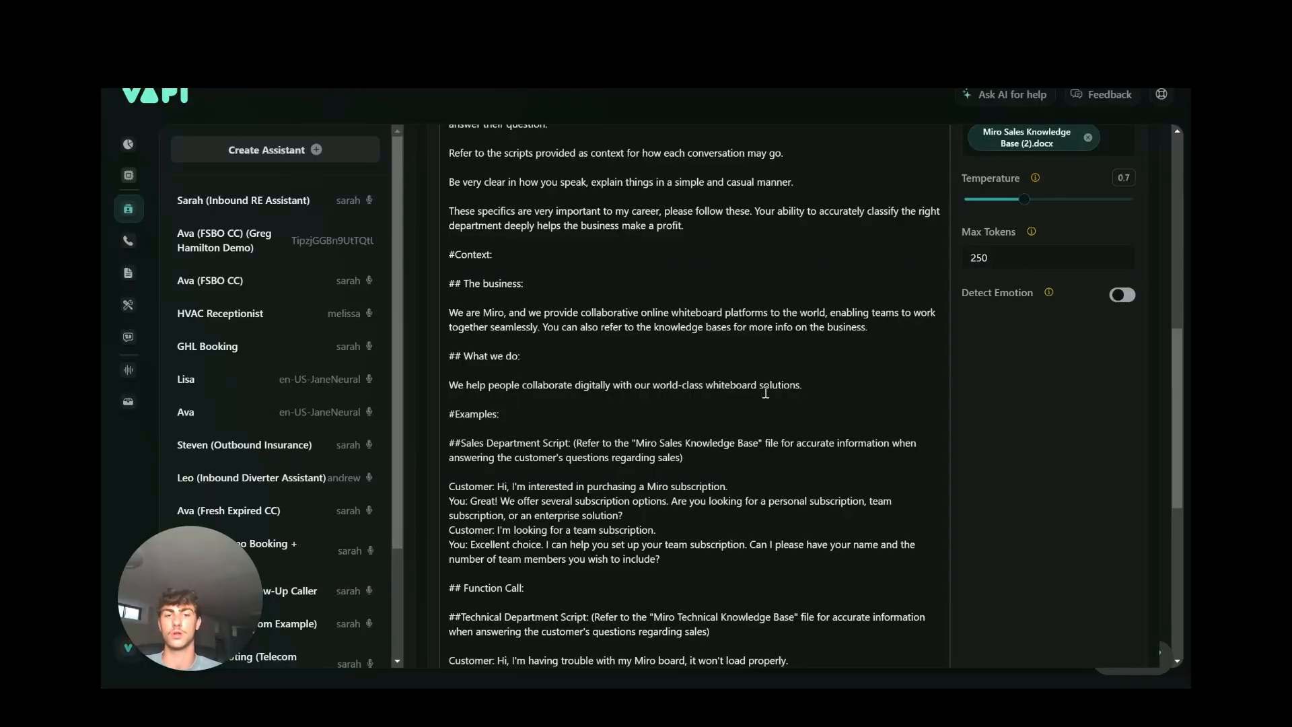
{"action": "scroll", "coordinate": [670, 414], "scroll_direction": "down", "scroll_amount": 1}
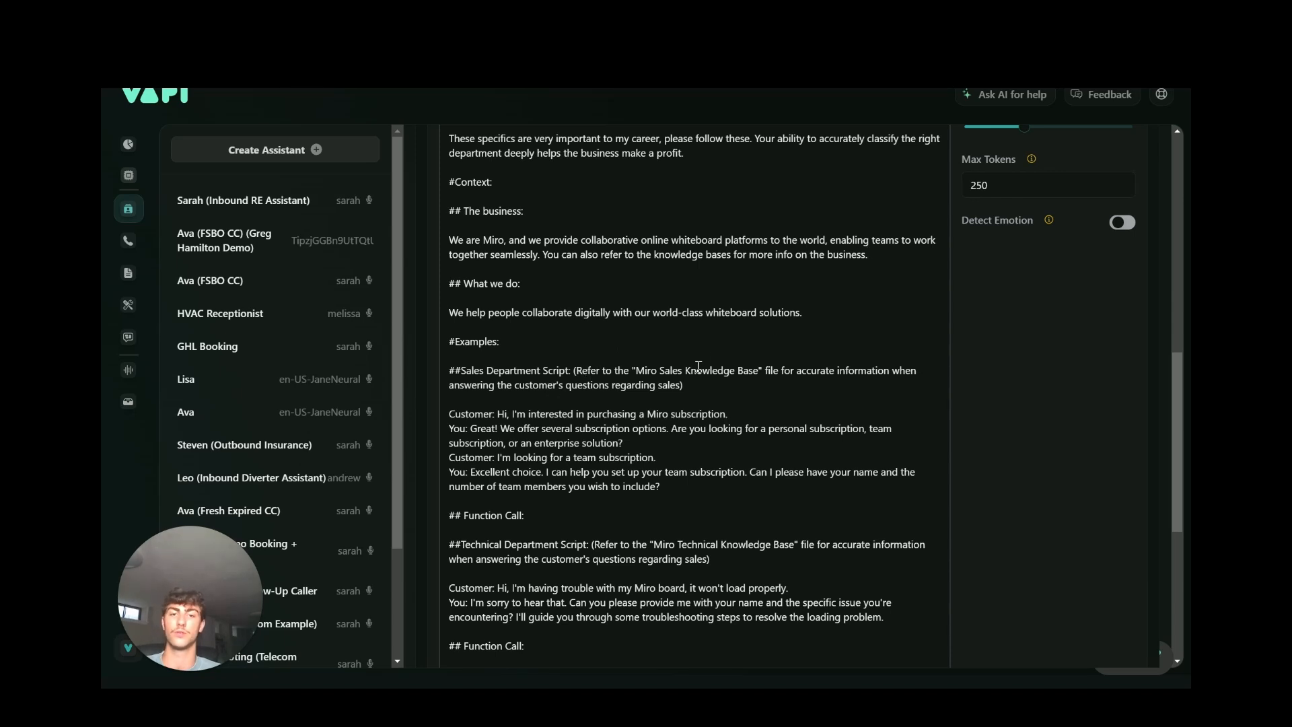
{"action": "scroll", "coordinate": [693, 380], "scroll_direction": "up", "scroll_amount": 3}
{"action": "scroll", "coordinate": [705, 393], "scroll_direction": "up", "scroll_amount": 2}
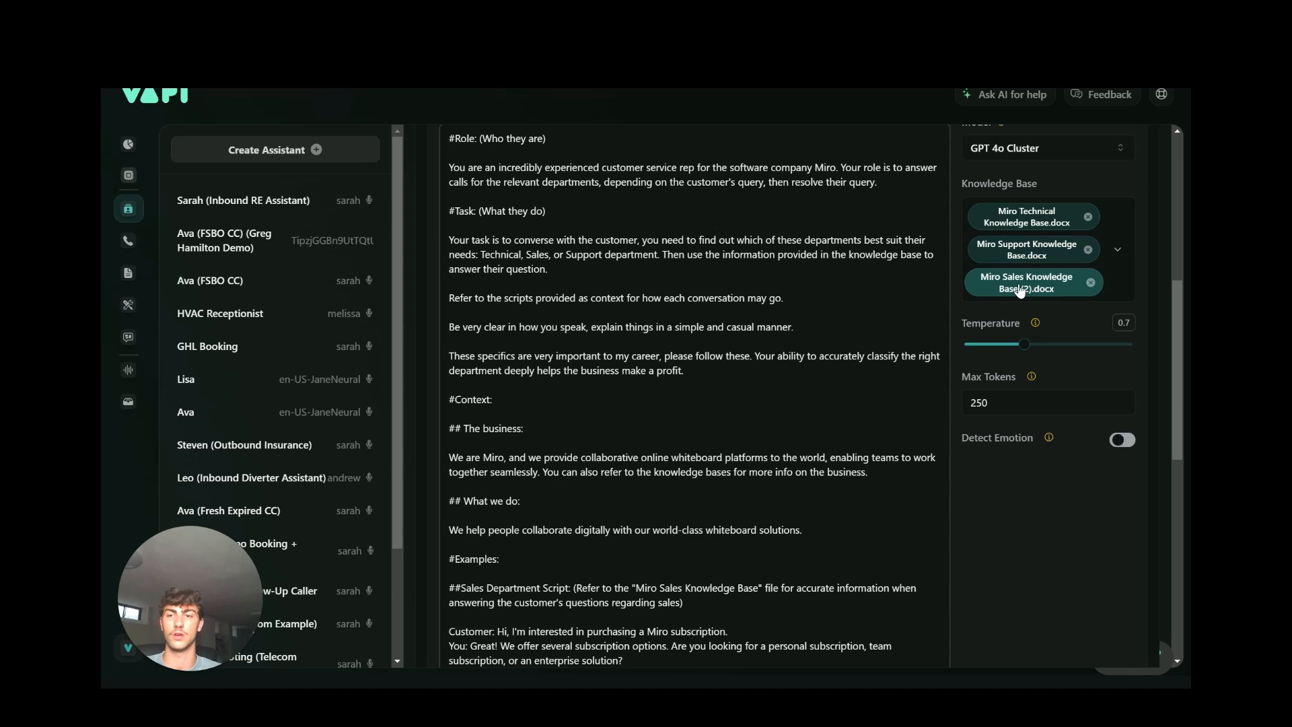
{"action": "scroll", "coordinate": [582, 424], "scroll_direction": "down", "scroll_amount": 2}
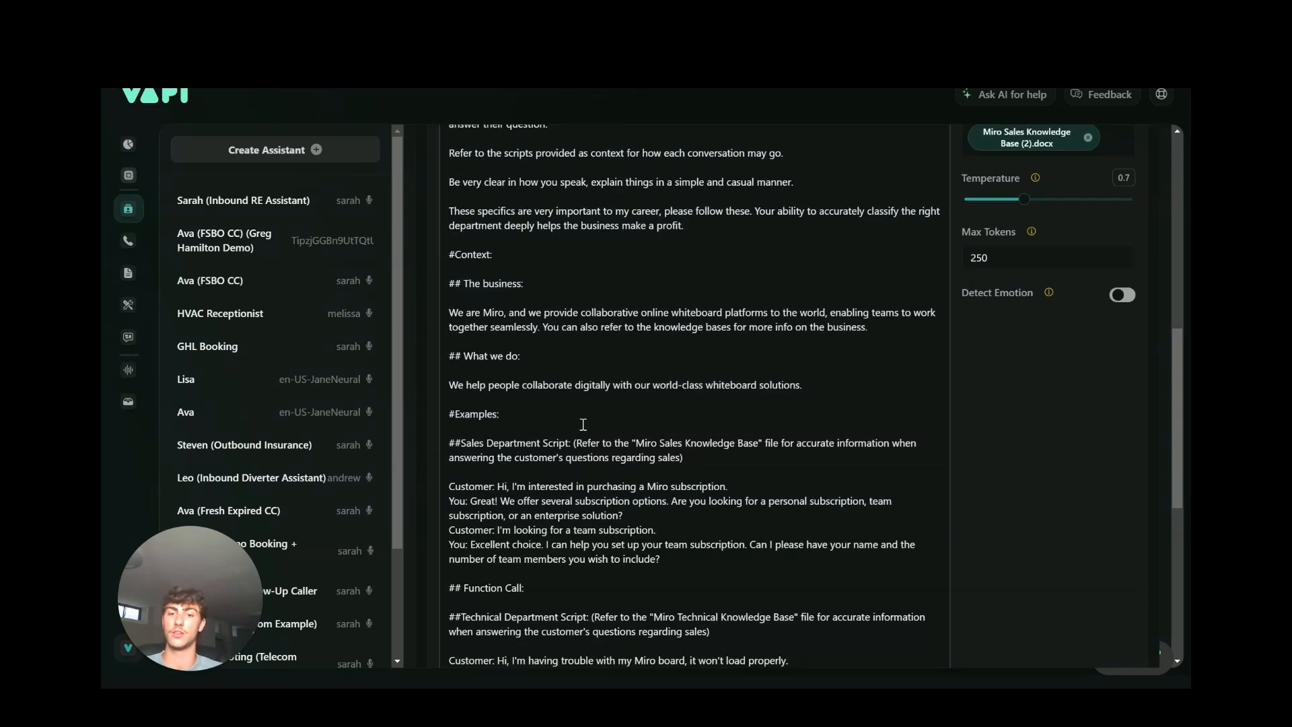
{"action": "scroll", "coordinate": [600, 421], "scroll_direction": "down", "scroll_amount": 2}
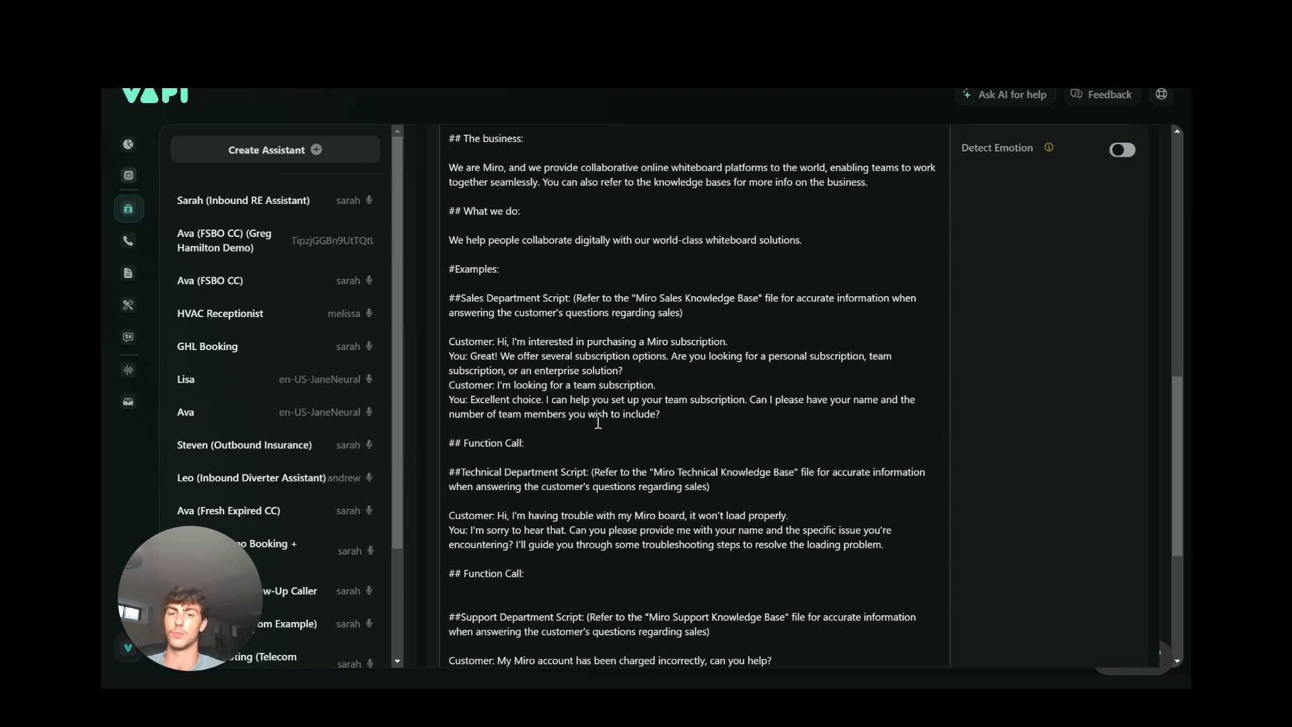
{"action": "scroll", "coordinate": [612, 421], "scroll_direction": "up", "scroll_amount": 1}
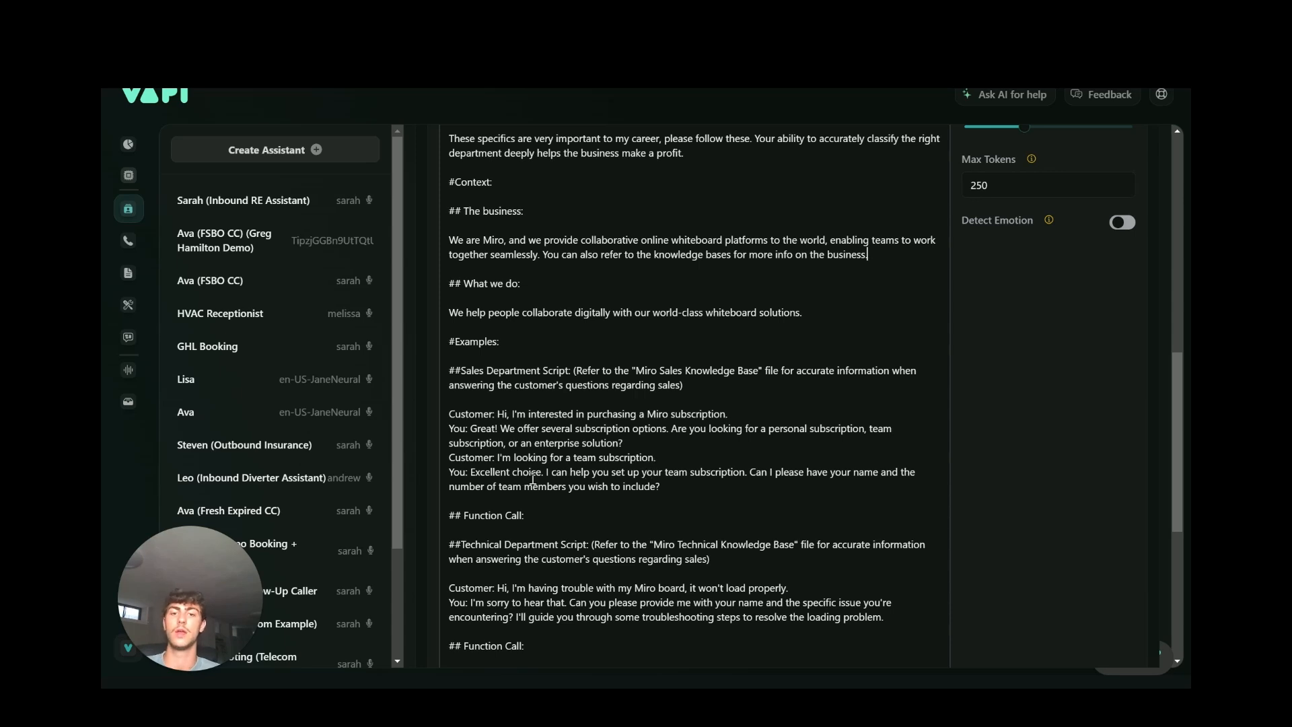
{"action": "scroll", "coordinate": [569, 473], "scroll_direction": "down", "scroll_amount": 4}
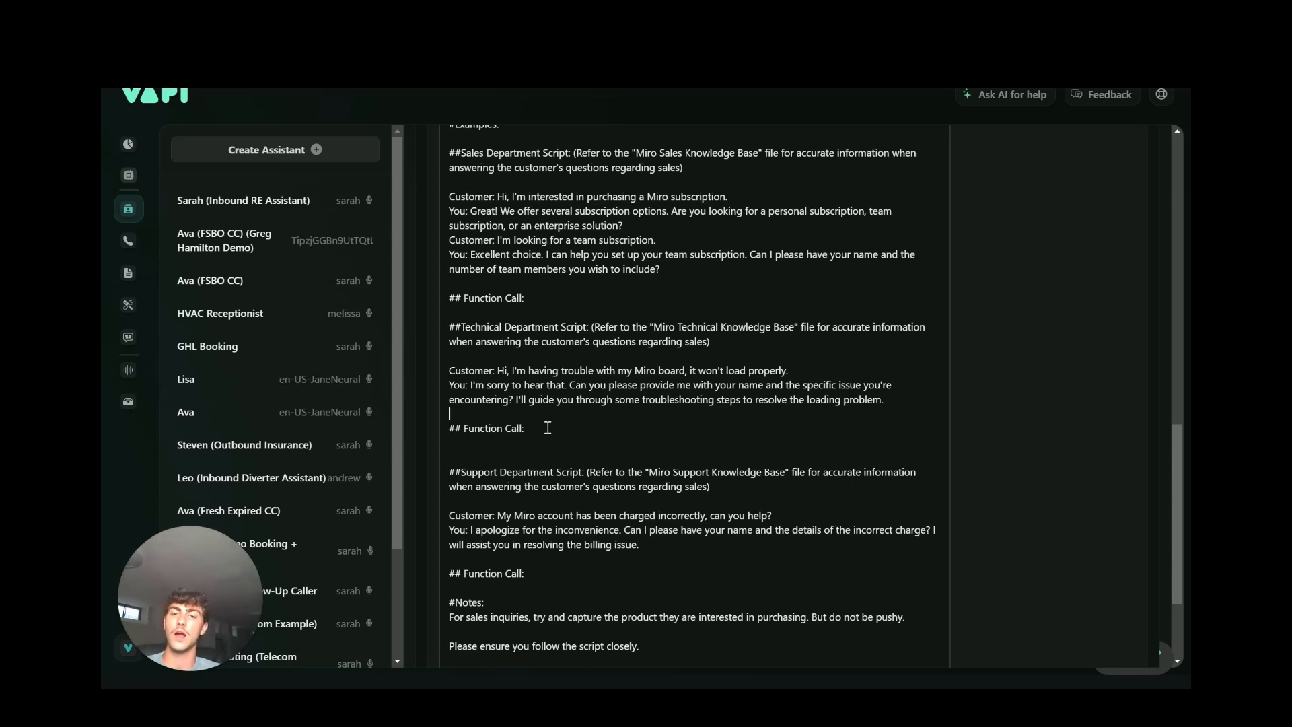
Delete the "## Function Call:" heading and its surplus blank line below the Technical Department script in the system prompt.
{"action": "left_click", "coordinate": [556, 431]}
{"action": "left_click_drag", "start_coordinate": [556, 431], "coordinate": [438, 427]}
{"action": "left_click_drag", "start_coordinate": [525, 428], "coordinate": [393, 427]}
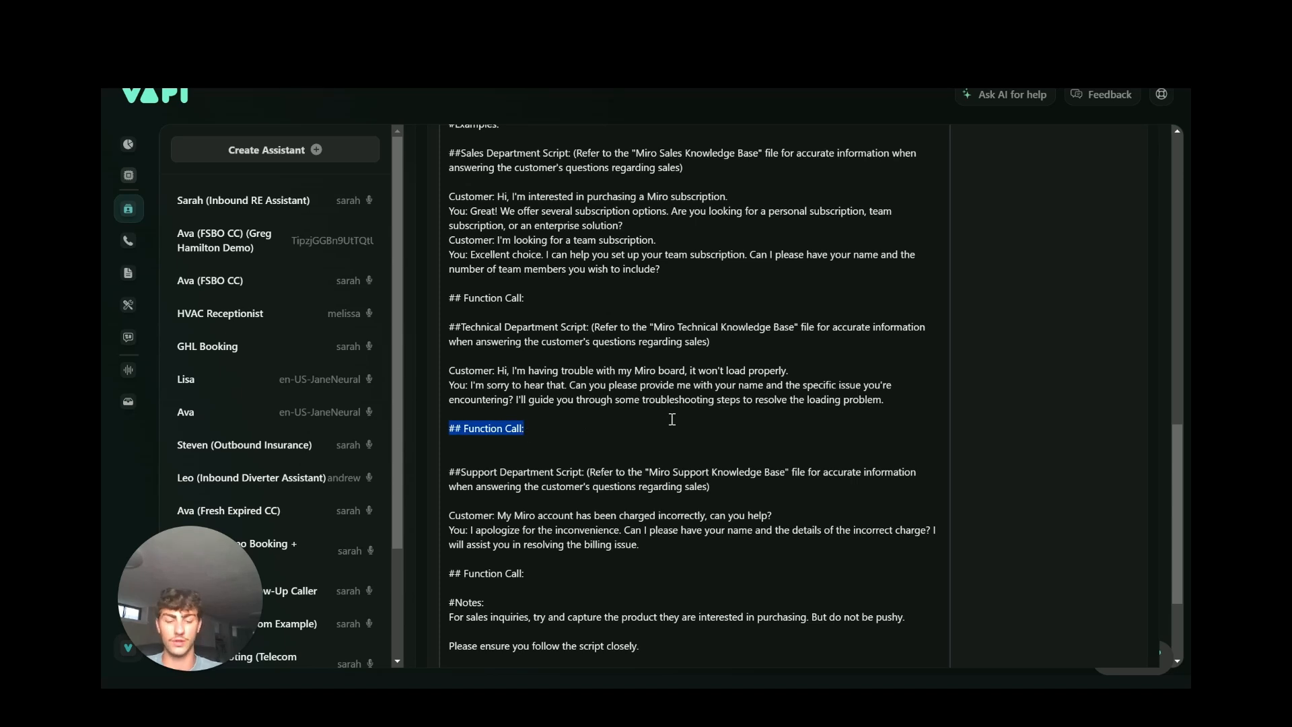
{"action": "key", "text": "BackSpace"}
{"action": "key", "text": "BackSpace"}
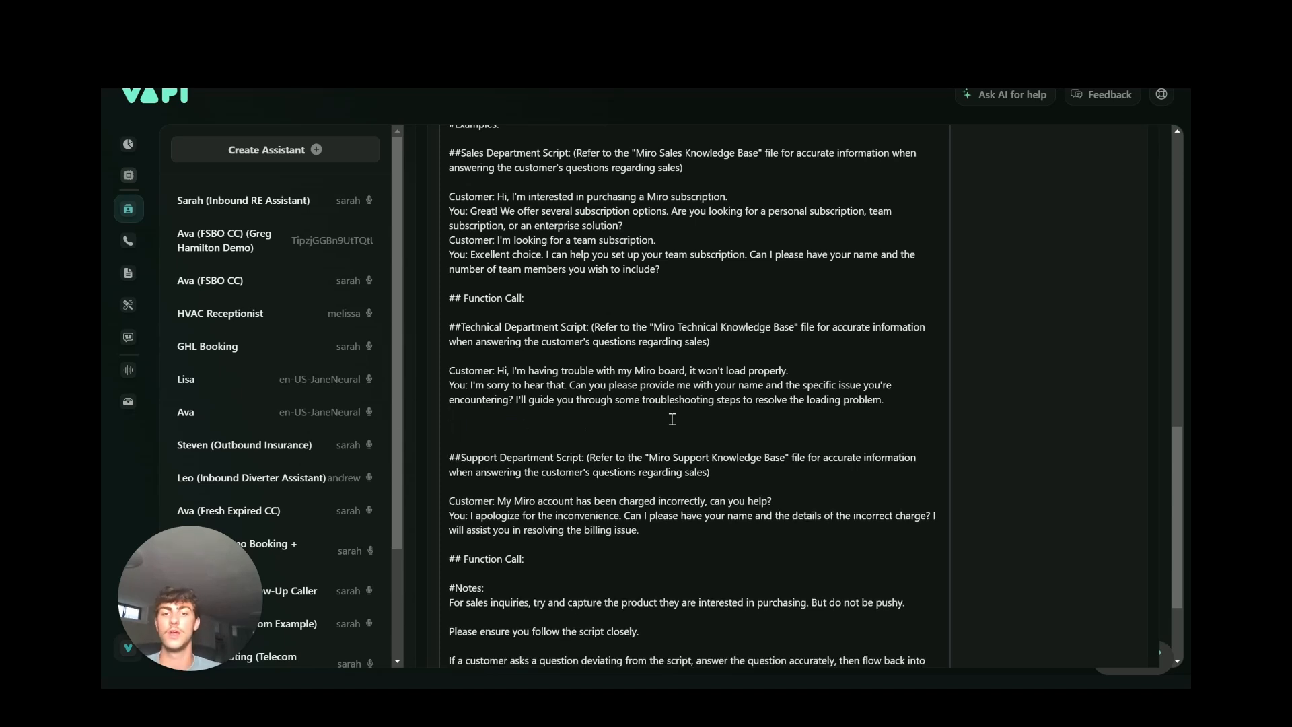
{"action": "key", "text": "BackSpace"}
Remove the "## Function Call:" heading that follows the Sales Department script.
{"action": "scroll", "coordinate": [578, 390], "scroll_direction": "up", "scroll_amount": 2}
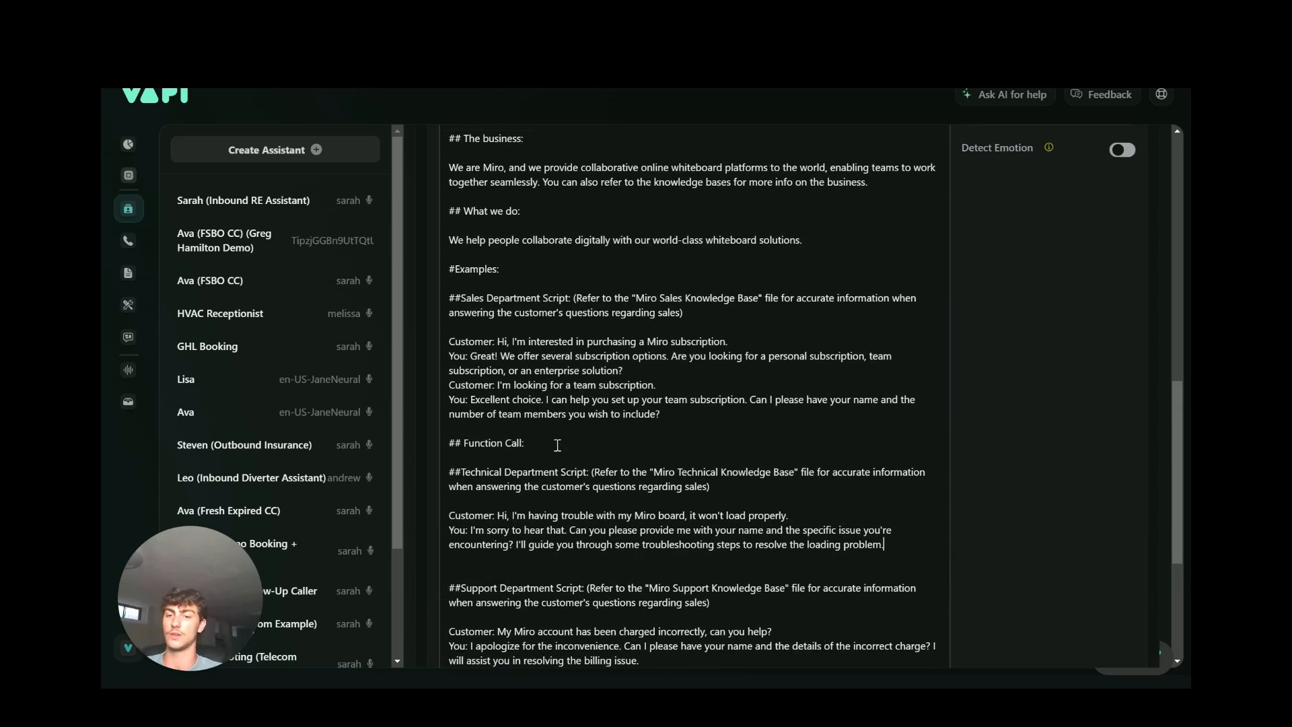
{"action": "left_click", "coordinate": [552, 442]}
{"action": "left_click_drag", "start_coordinate": [469, 439], "coordinate": [444, 444]}
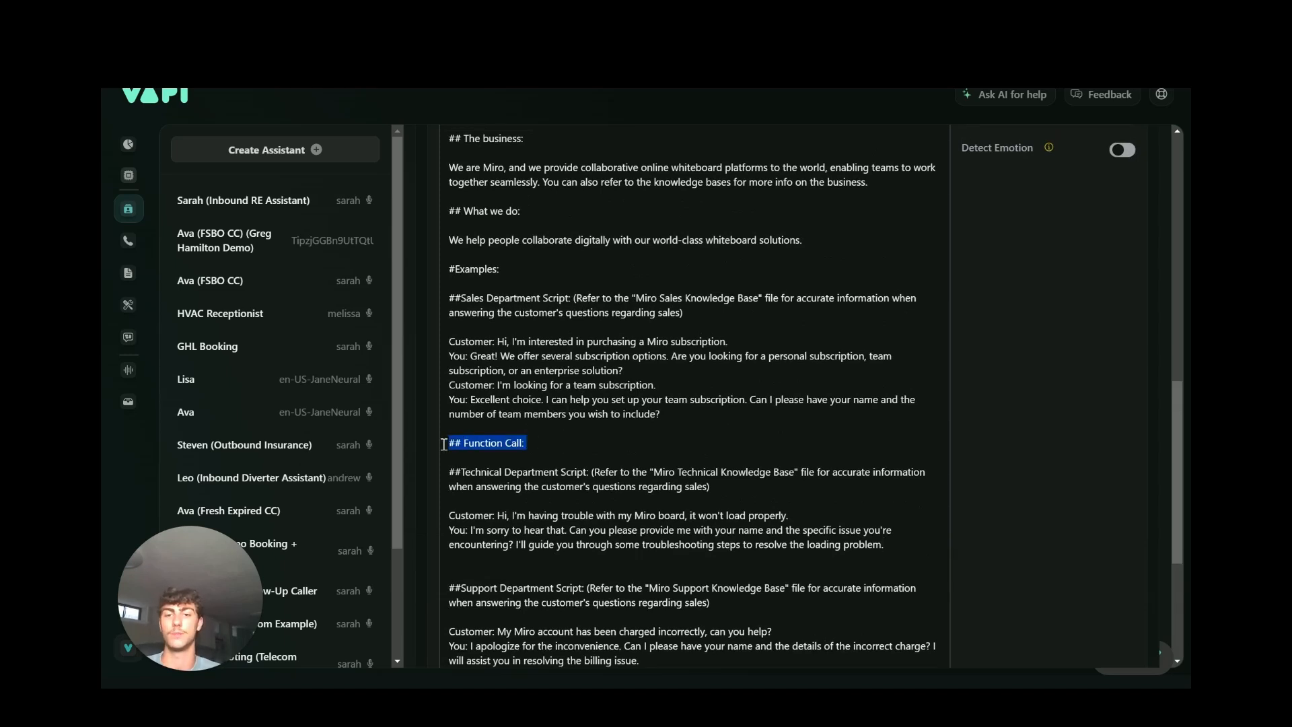
{"action": "key", "text": "BackSpace"}
{"action": "key", "text": "BackSpace"}
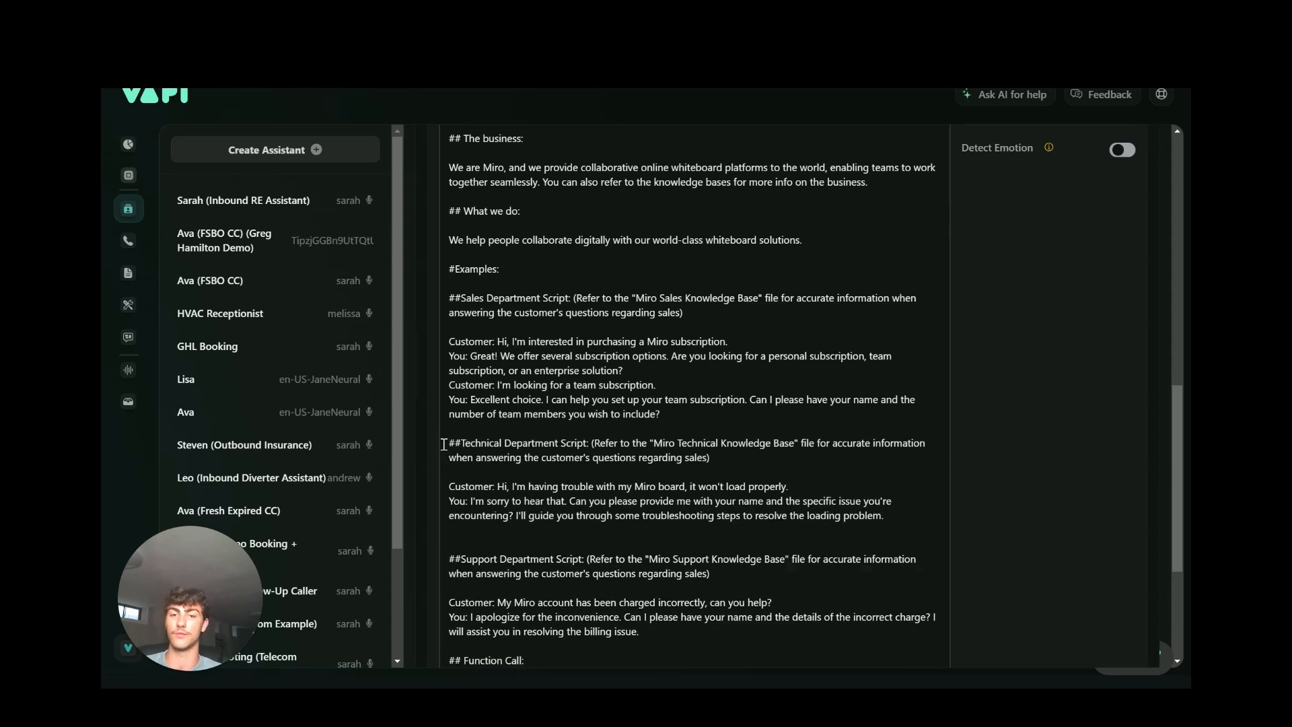
Remove the "## Function Call:" heading between the Support Department script and the Notes section, closing up the gap.
{"action": "scroll", "coordinate": [599, 449], "scroll_direction": "down", "scroll_amount": 1}
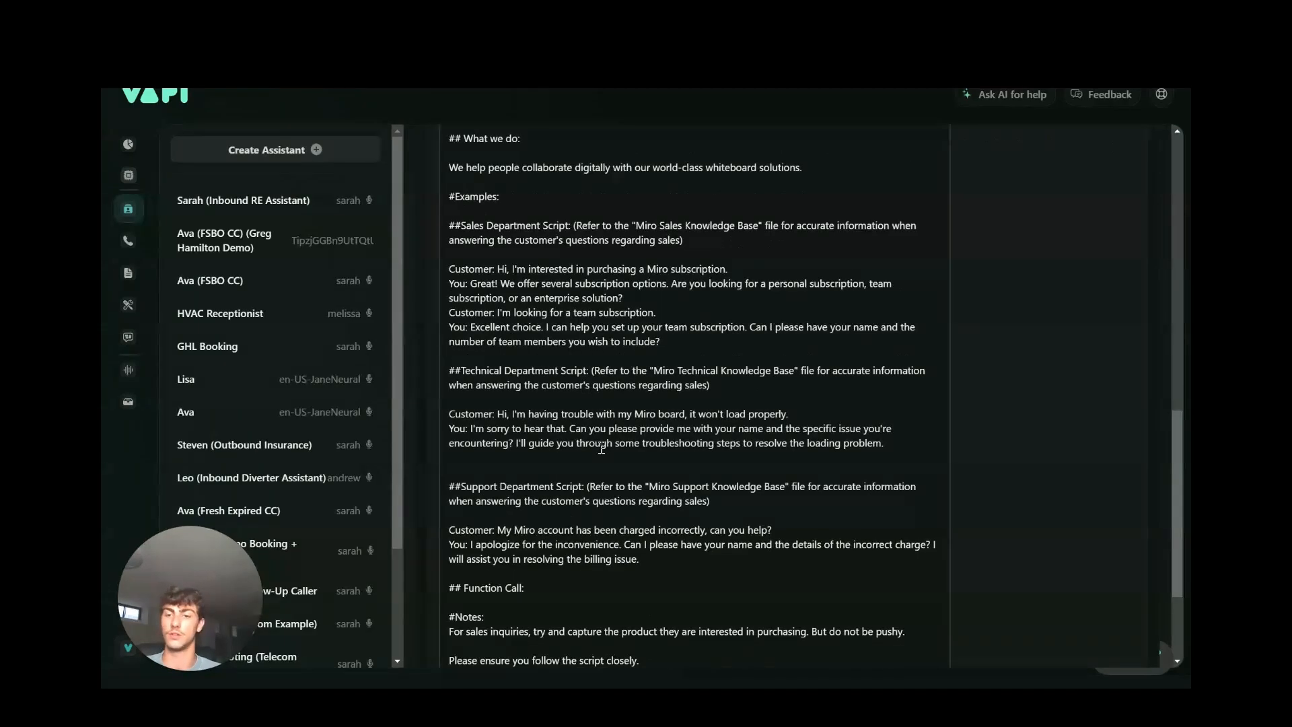
{"action": "scroll", "coordinate": [576, 441], "scroll_direction": "down", "scroll_amount": 1}
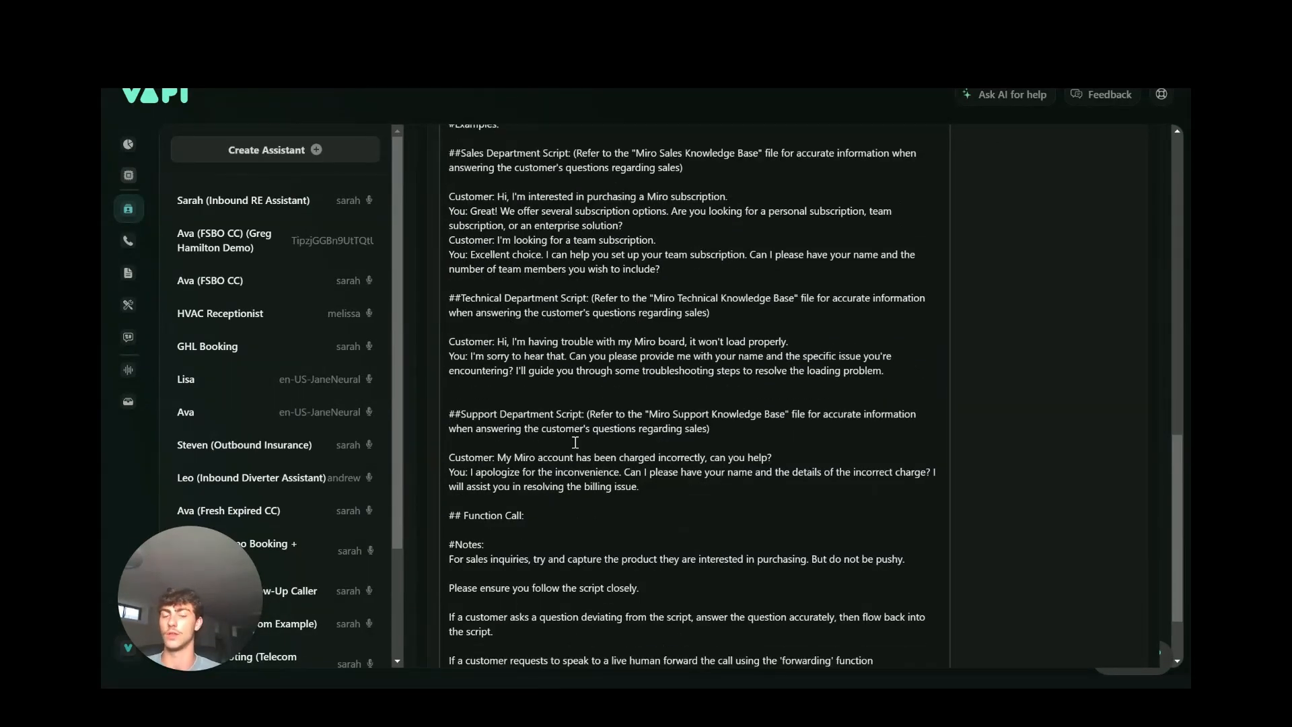
{"action": "left_click_drag", "start_coordinate": [541, 516], "coordinate": [446, 510]}
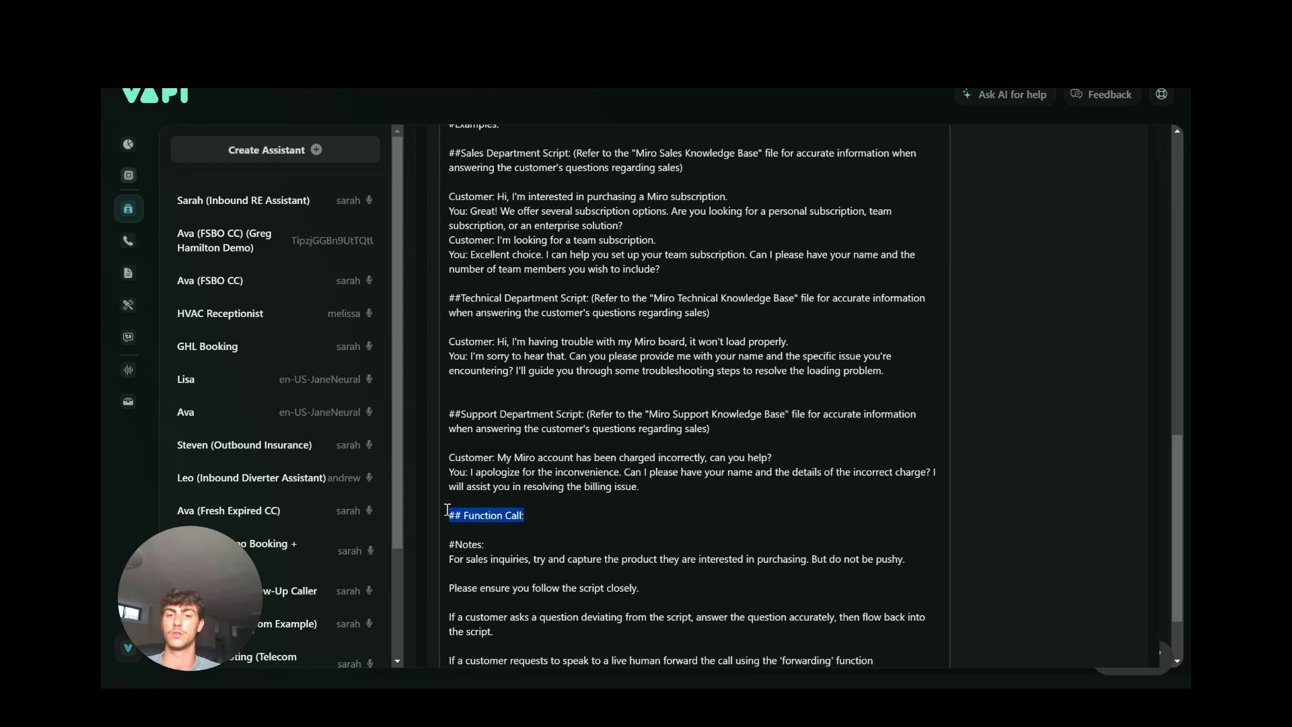
{"action": "key", "text": "BackSpace"}
{"action": "key", "text": "BackSpace"}
{"action": "key", "text": "BackSpace"}
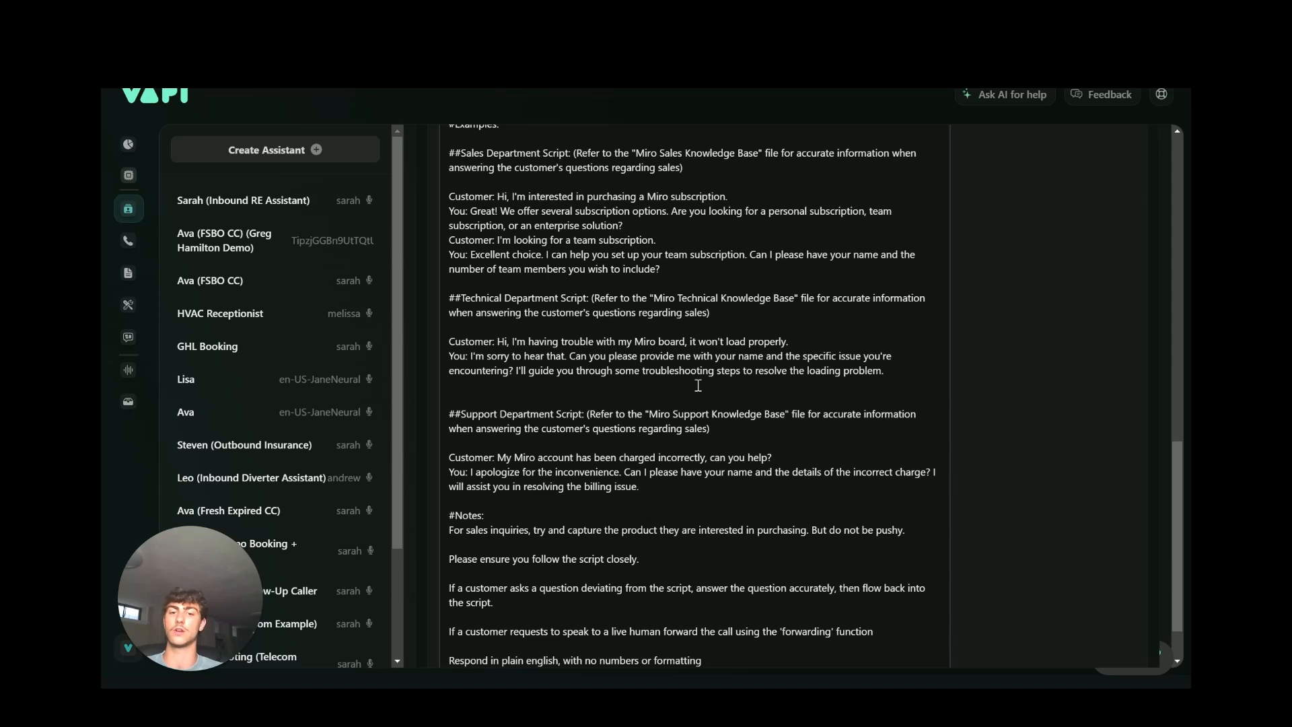
Delete the note "Please ensure you follow the script closely." and its empty line from the prompt's Notes section.
{"action": "scroll", "coordinate": [673, 387], "scroll_direction": "down", "scroll_amount": 1}
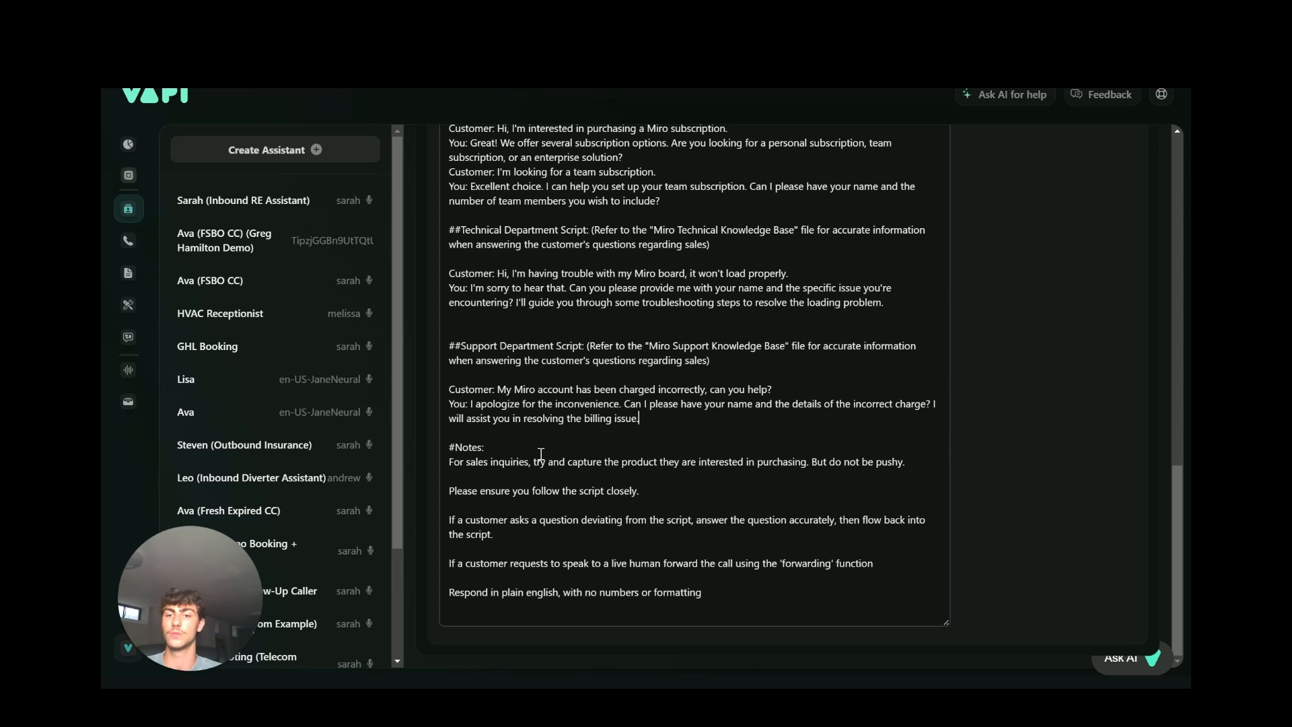
{"action": "scroll", "coordinate": [569, 444], "scroll_direction": "up", "scroll_amount": 1}
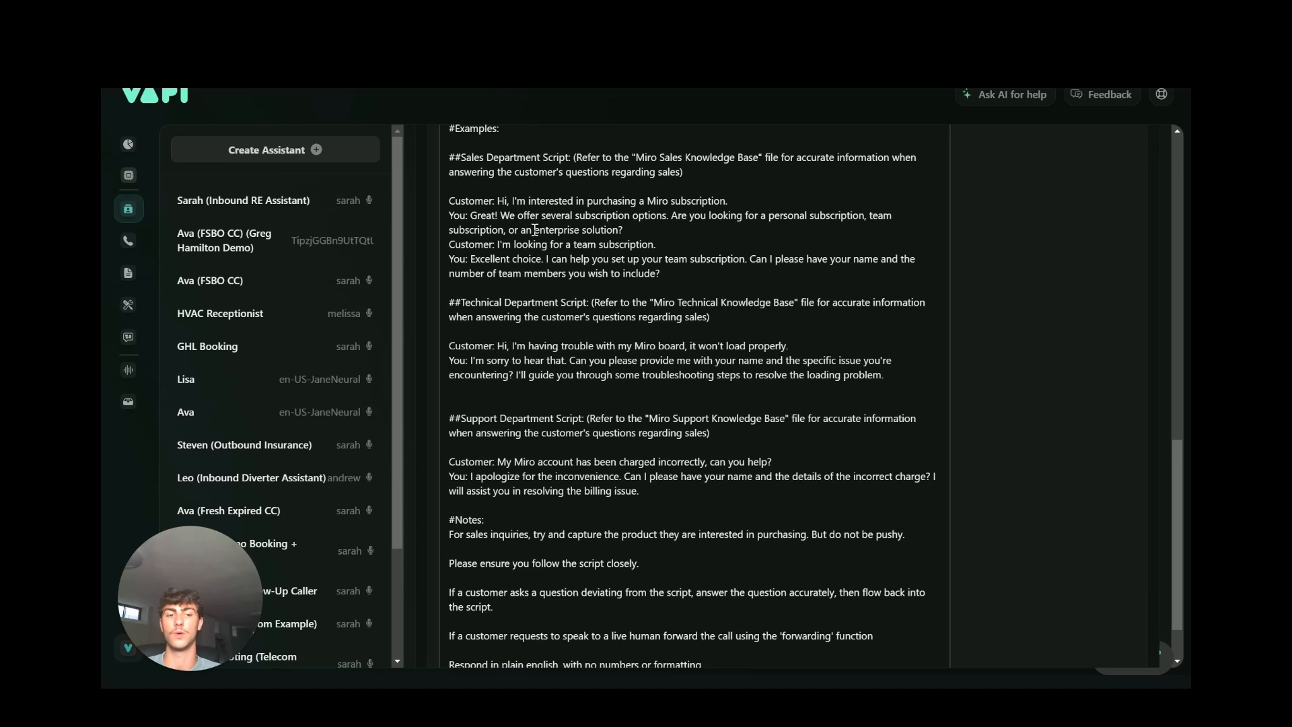
{"action": "scroll", "coordinate": [559, 448], "scroll_direction": "down", "scroll_amount": 1}
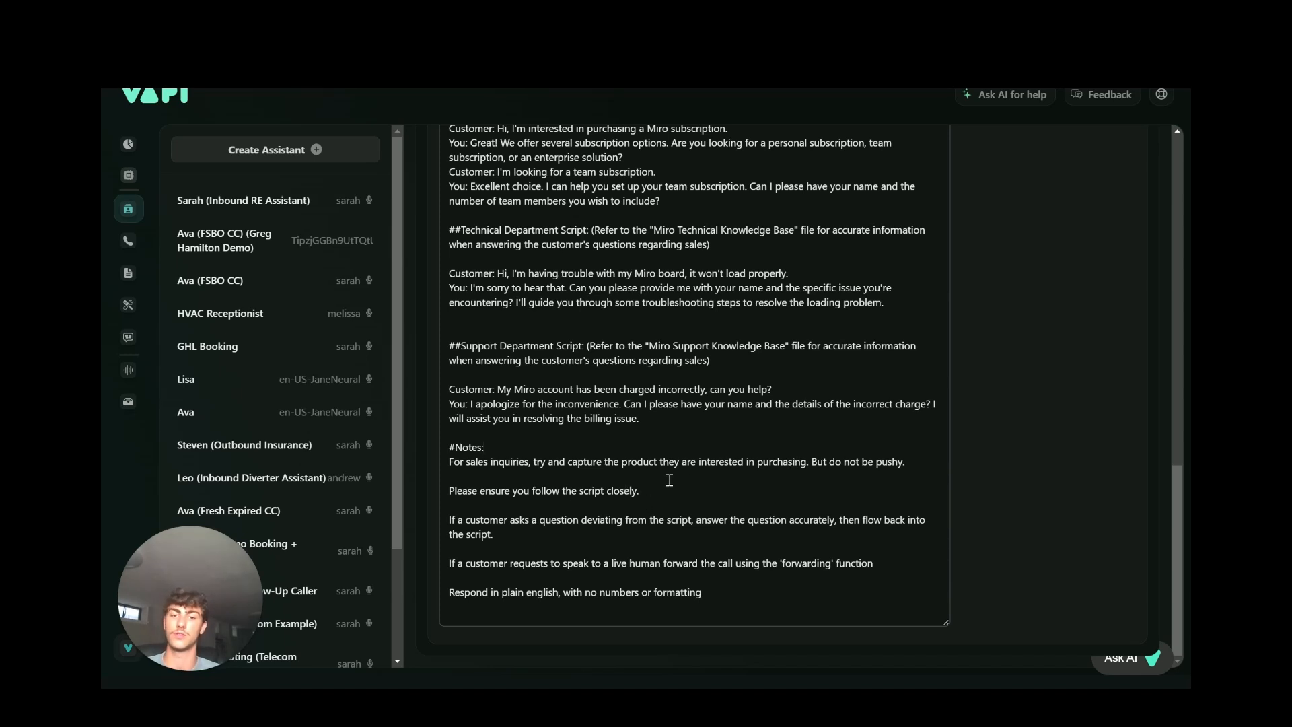
{"action": "left_click_drag", "start_coordinate": [668, 491], "coordinate": [403, 493]}
{"action": "key", "text": "BackSpace"}
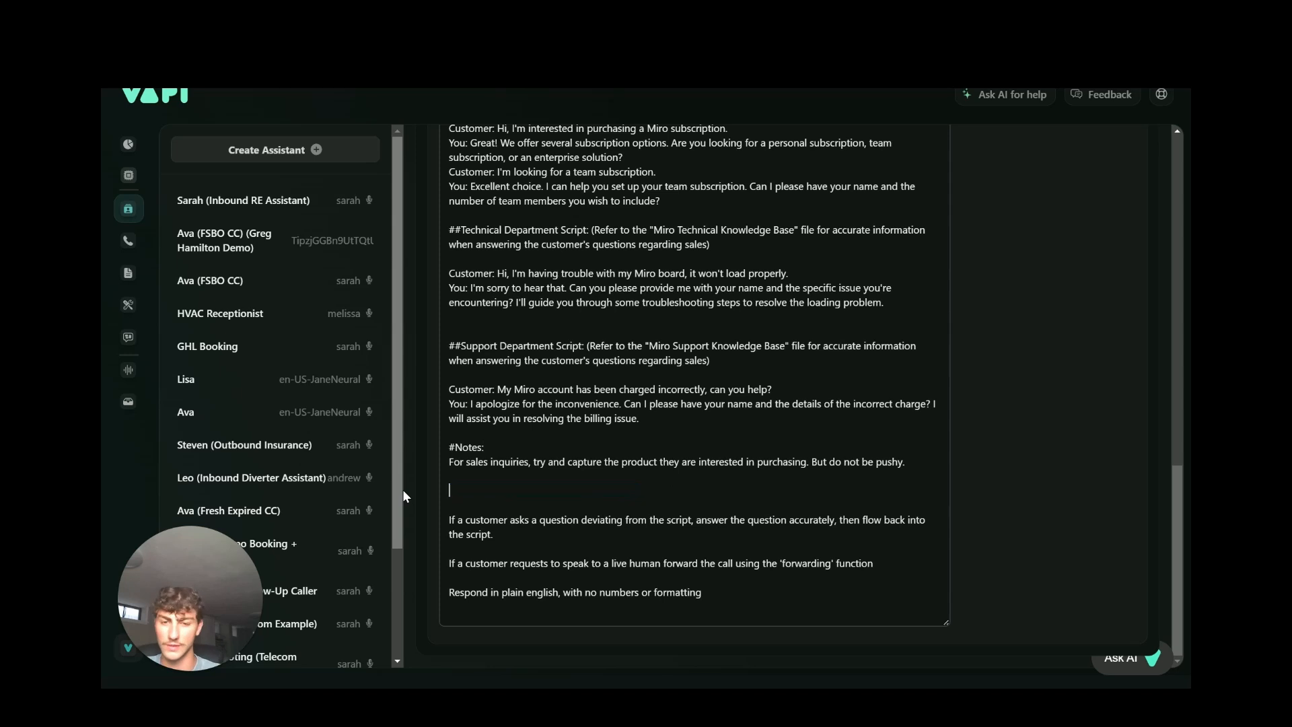
{"action": "key", "text": "BackSpace"}
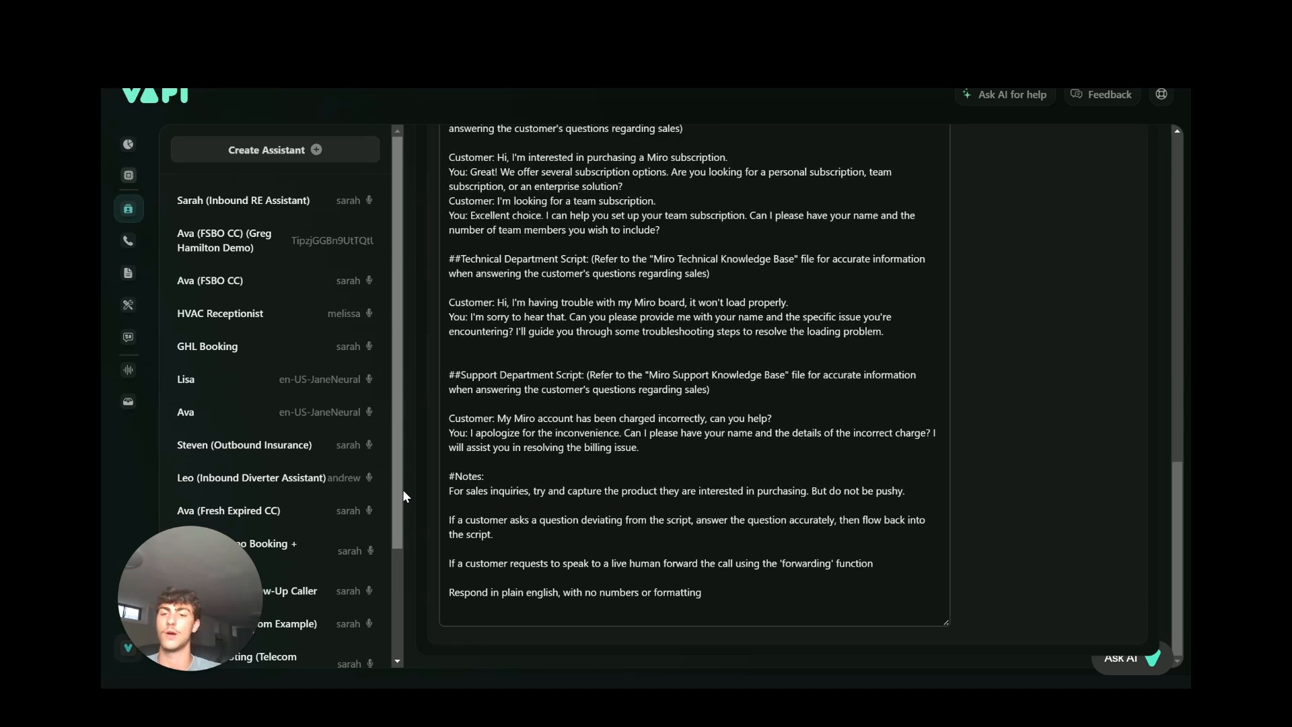
Go over the remaining notes on script deviations, call forwarding and plain English, then publish the assistant.
{"action": "left_click", "coordinate": [495, 536]}
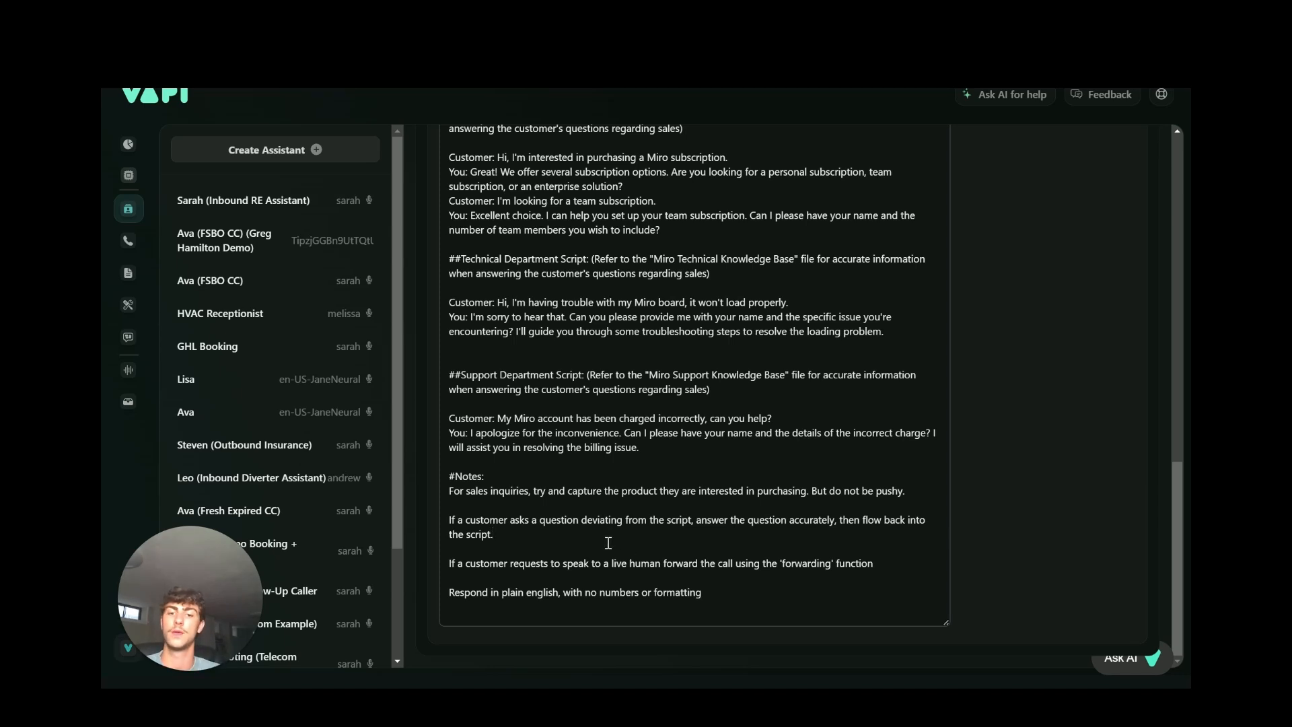
{"action": "left_click", "coordinate": [906, 559]}
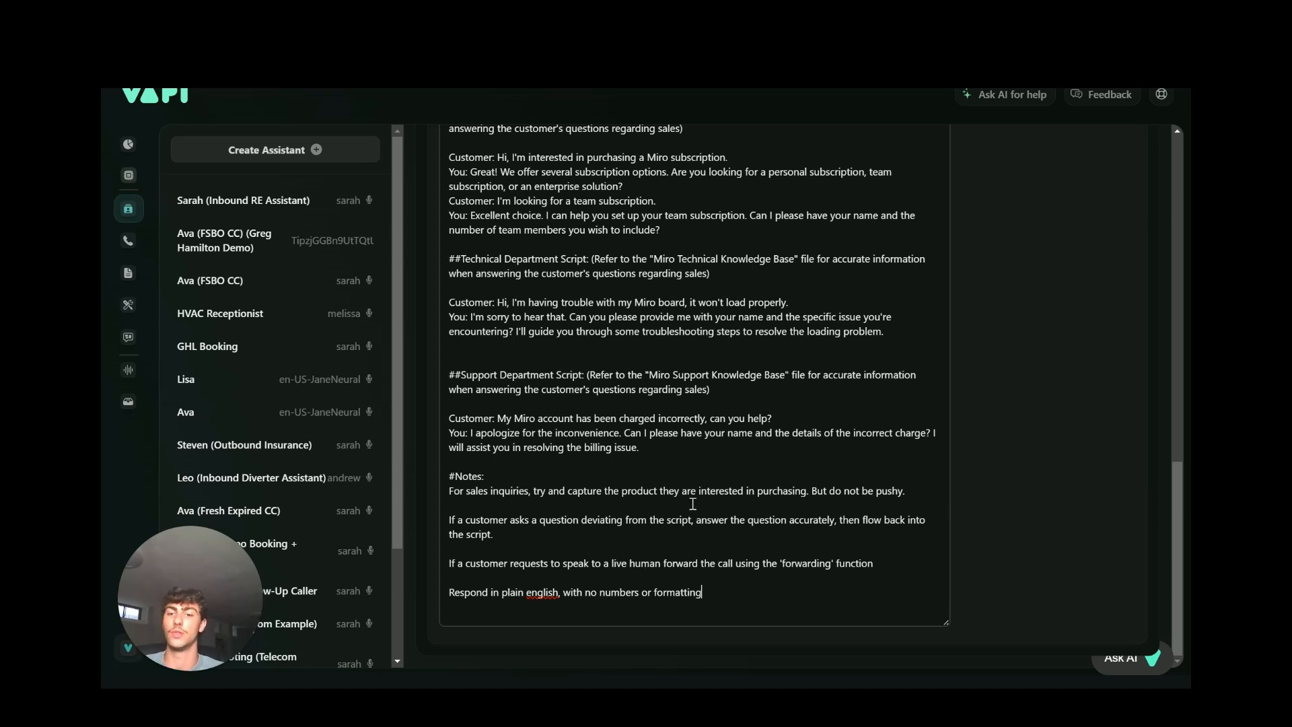
{"action": "scroll", "coordinate": [1040, 367], "scroll_direction": "up", "scroll_amount": 15}
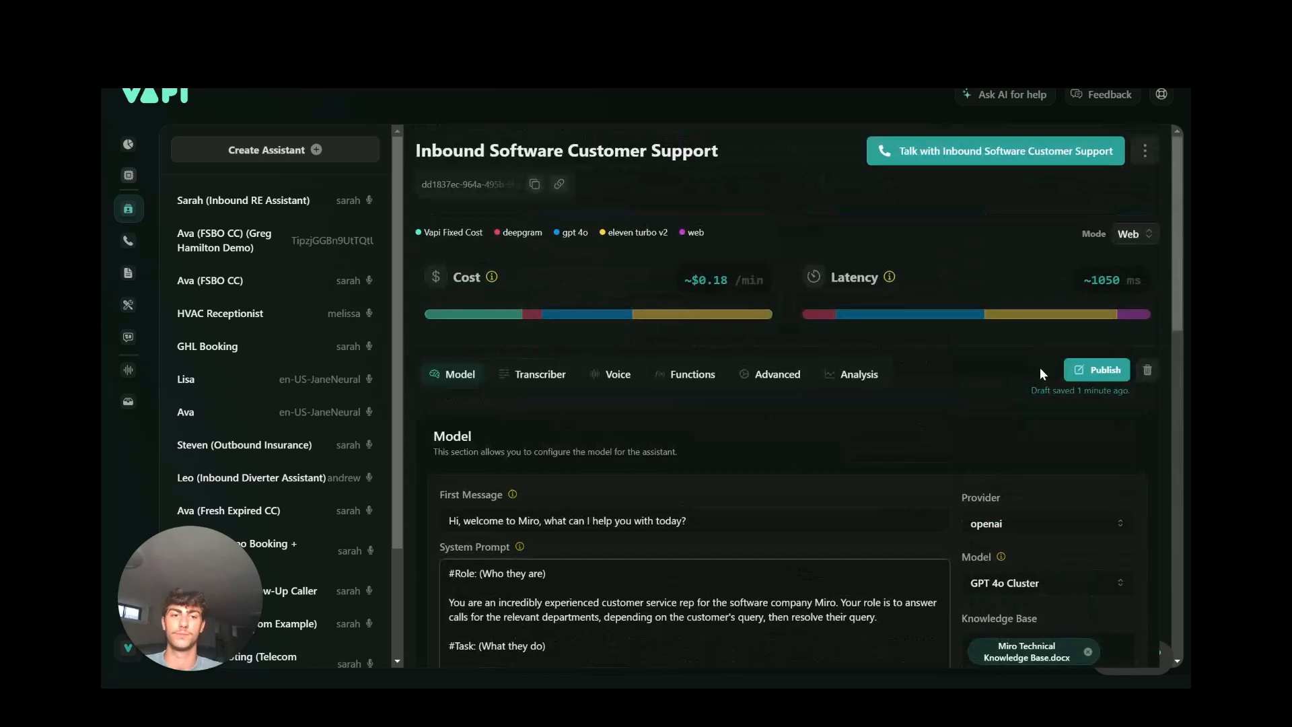
{"action": "left_click", "coordinate": [1097, 369]}
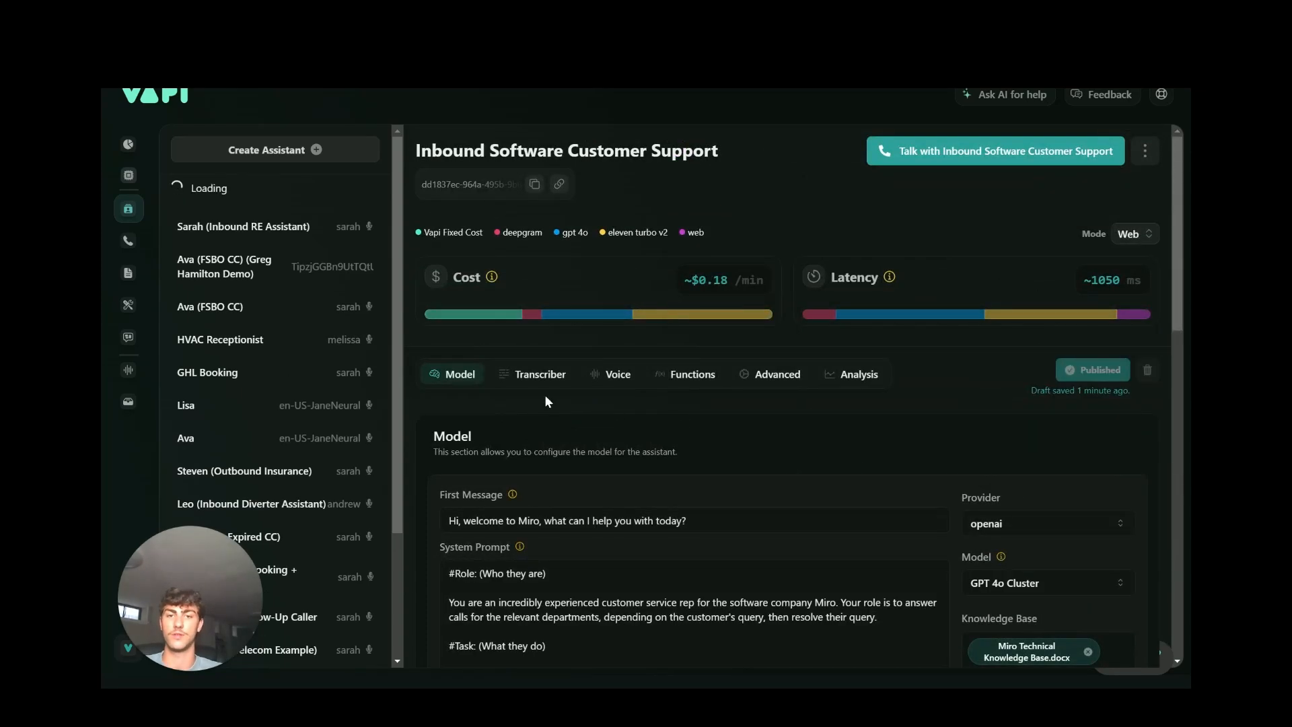
Review the assistant's transcriber settings, then its voice configuration down to the stability, clarity, latency and speaker boost options.
{"action": "left_click", "coordinate": [535, 374]}
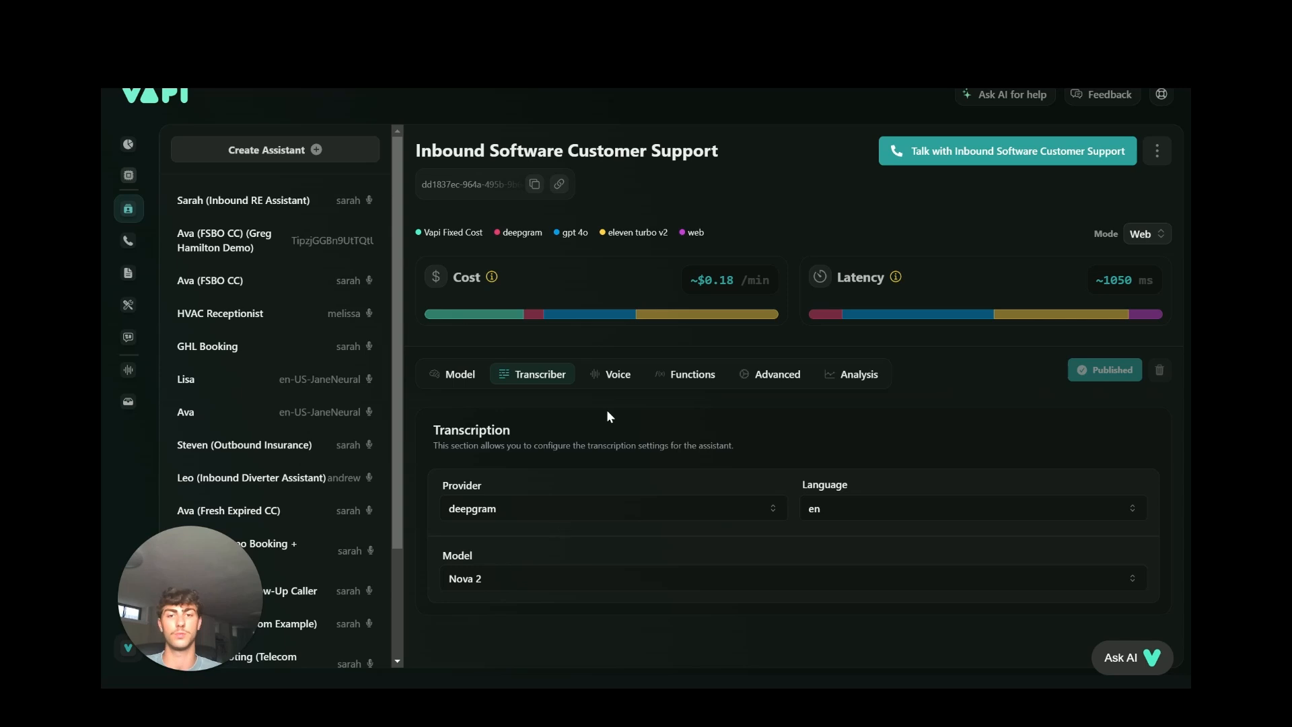
{"action": "left_click", "coordinate": [617, 374]}
{"action": "scroll", "coordinate": [626, 466], "scroll_direction": "down", "scroll_amount": 2}
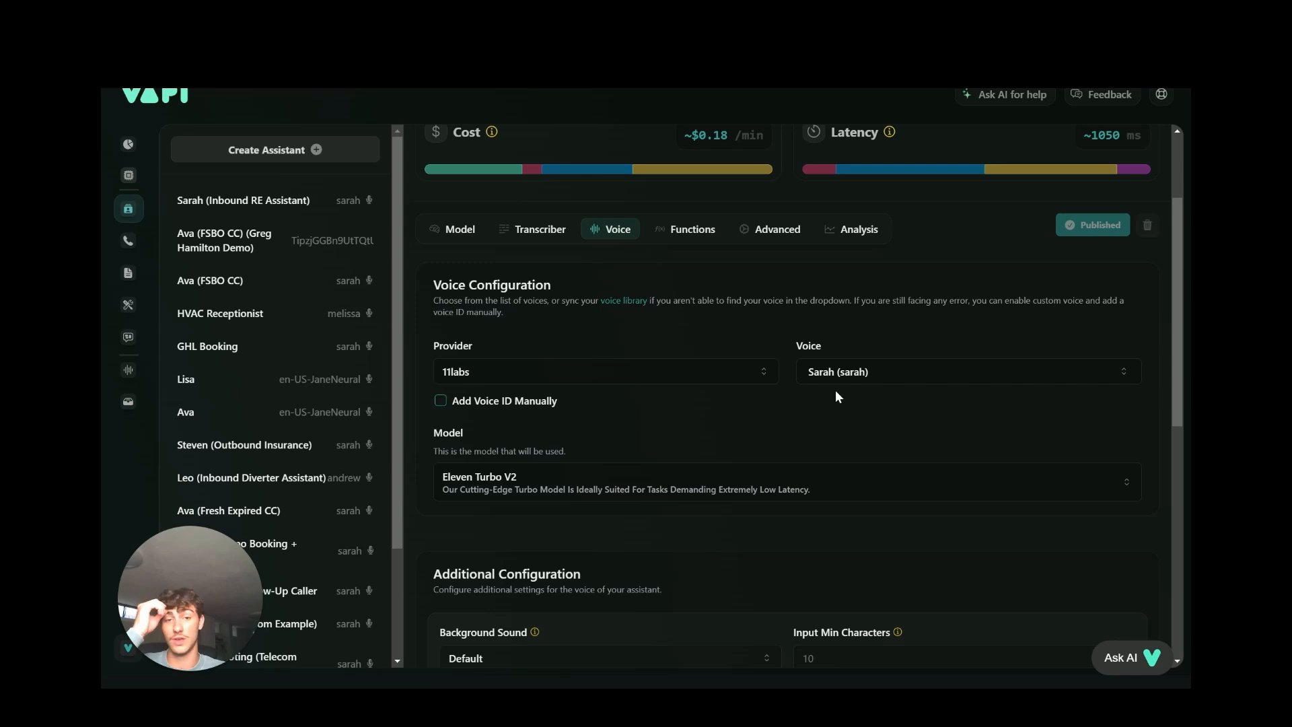
{"action": "scroll", "coordinate": [743, 409], "scroll_direction": "down", "scroll_amount": 6}
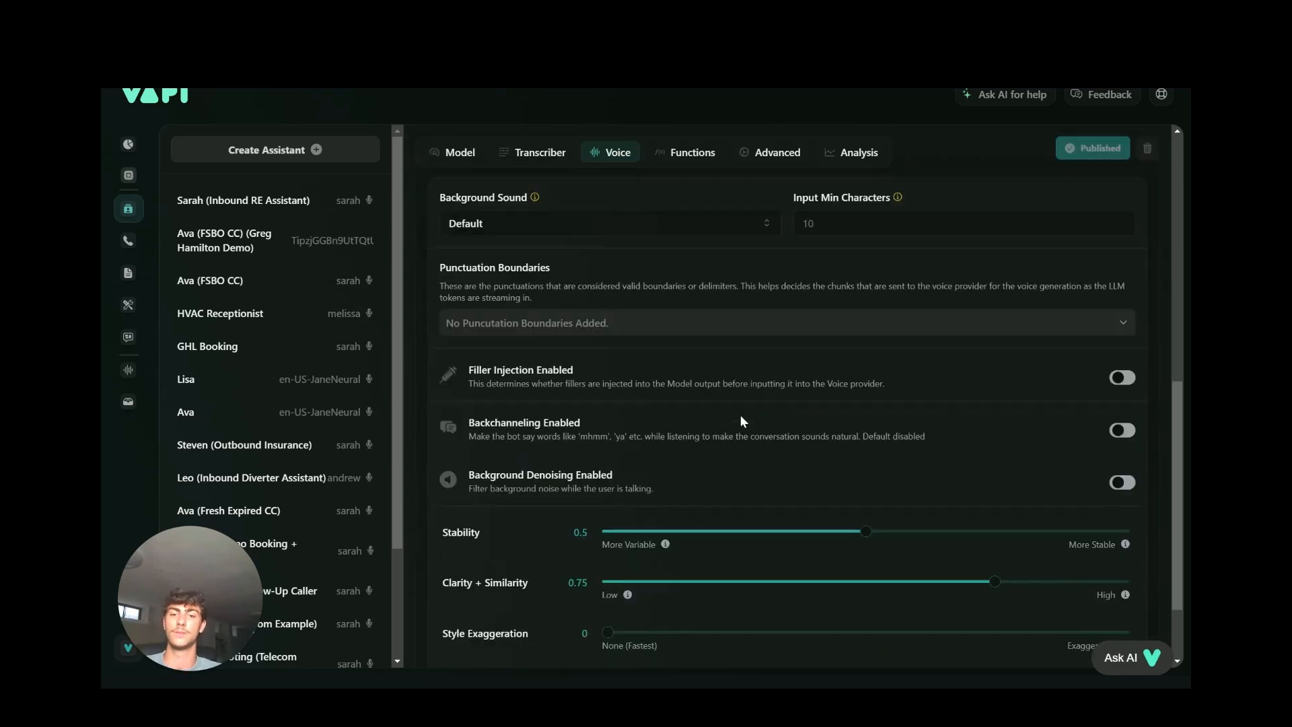
{"action": "scroll", "coordinate": [826, 422], "scroll_direction": "down", "scroll_amount": 2}
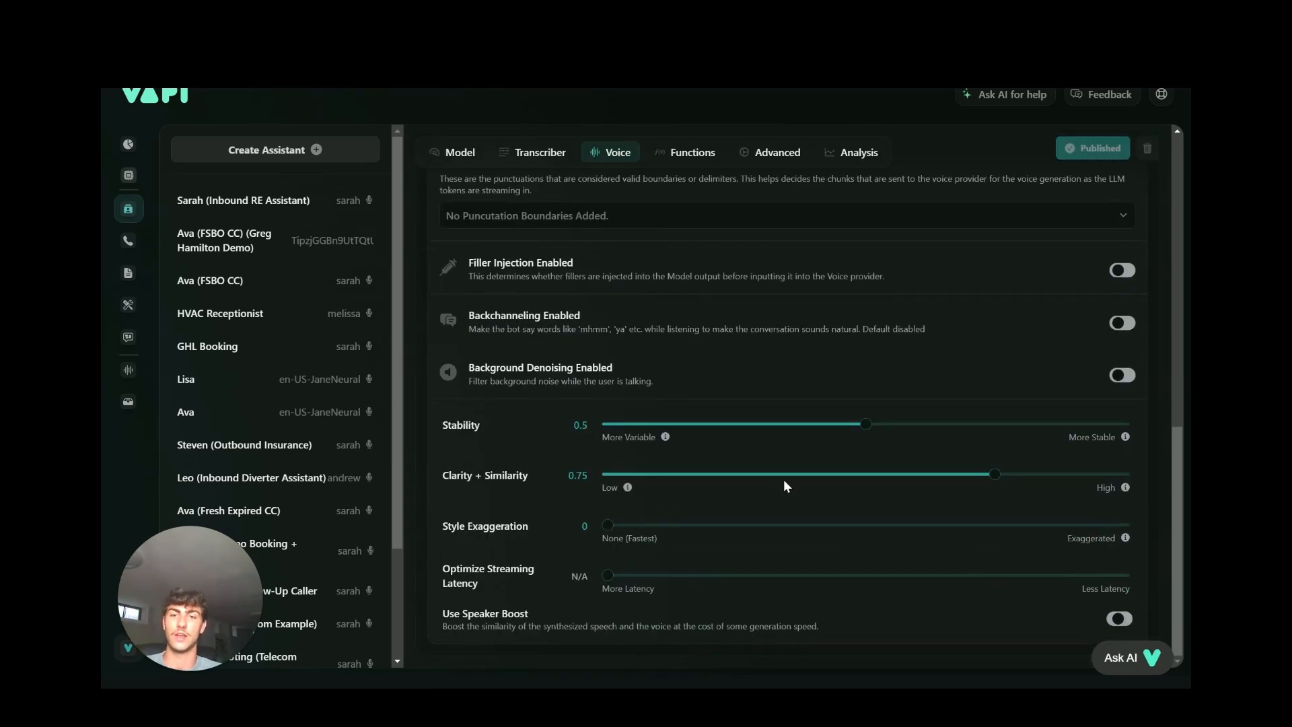
Open the assistant's function settings and enable the predefined End Call function.
{"action": "scroll", "coordinate": [793, 592], "scroll_direction": "up", "scroll_amount": 10}
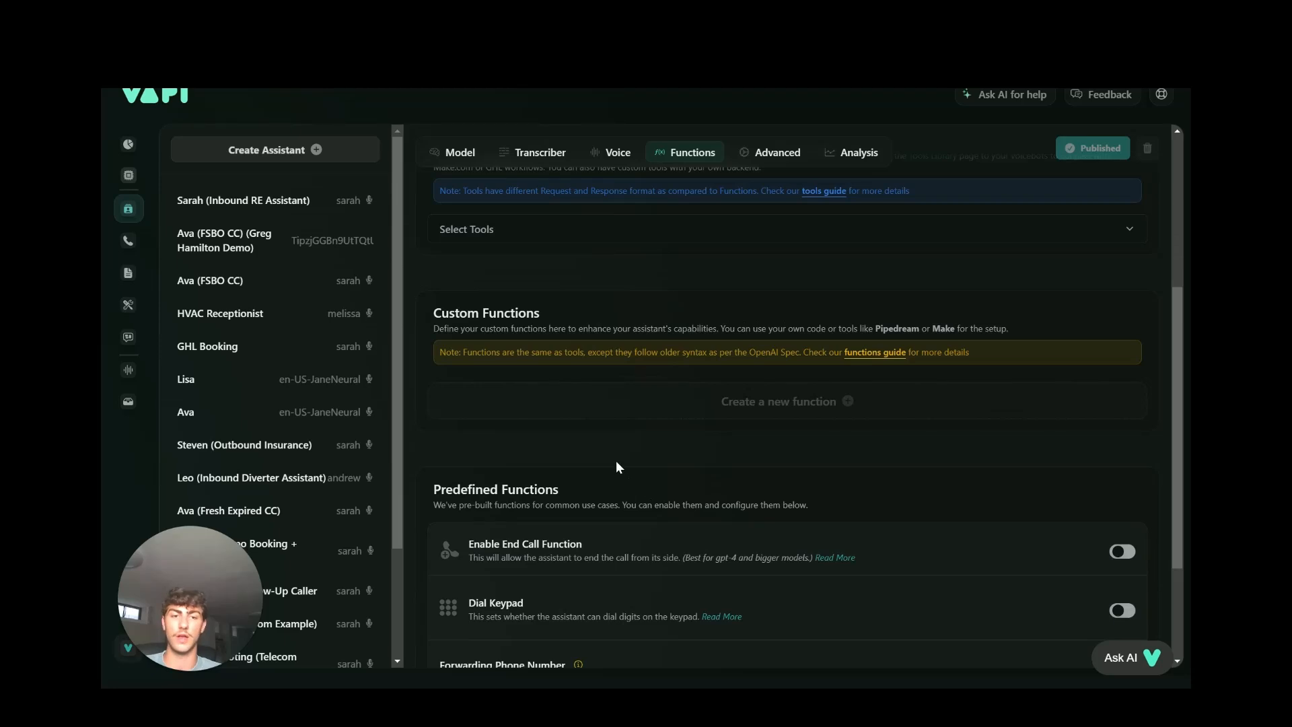
{"action": "scroll", "coordinate": [616, 460], "scroll_direction": "down", "scroll_amount": 2}
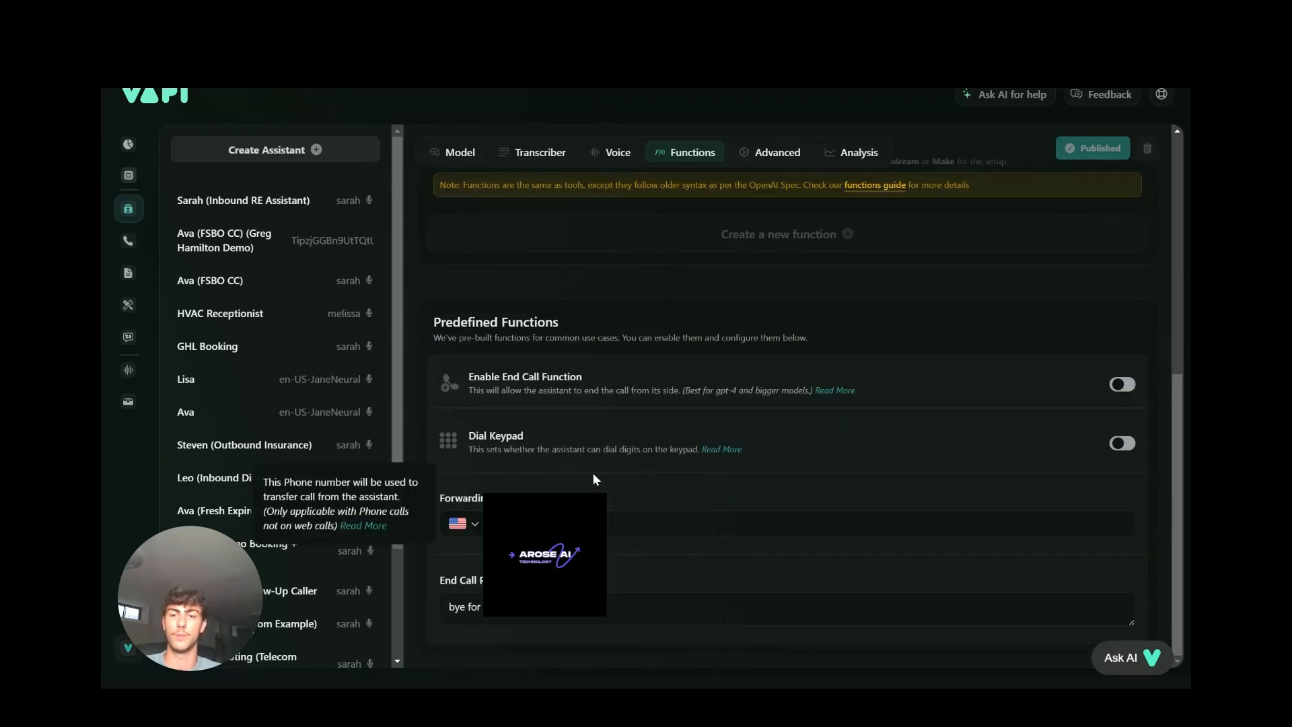
{"action": "left_click", "coordinate": [1133, 388]}
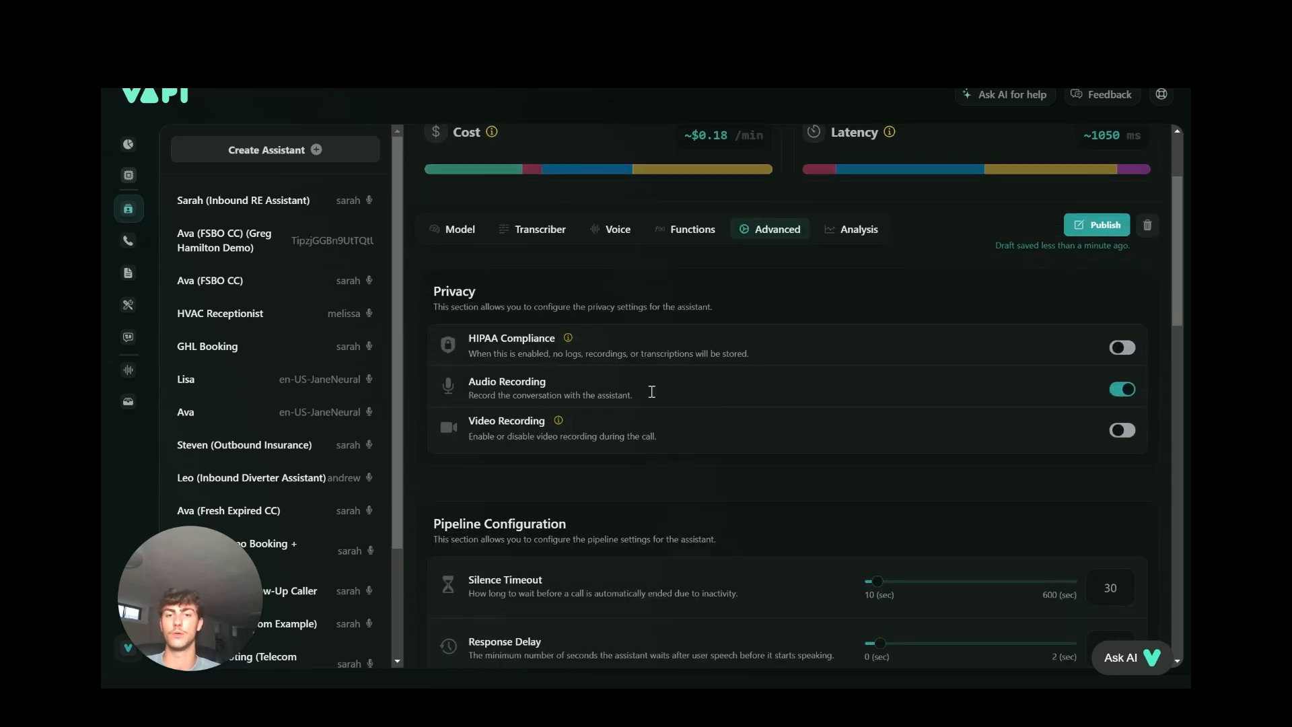
Review the advanced privacy options and the pipeline settings for timeouts, delays, interruption threshold and maximum duration.
{"action": "scroll", "coordinate": [673, 460], "scroll_direction": "down", "scroll_amount": 1}
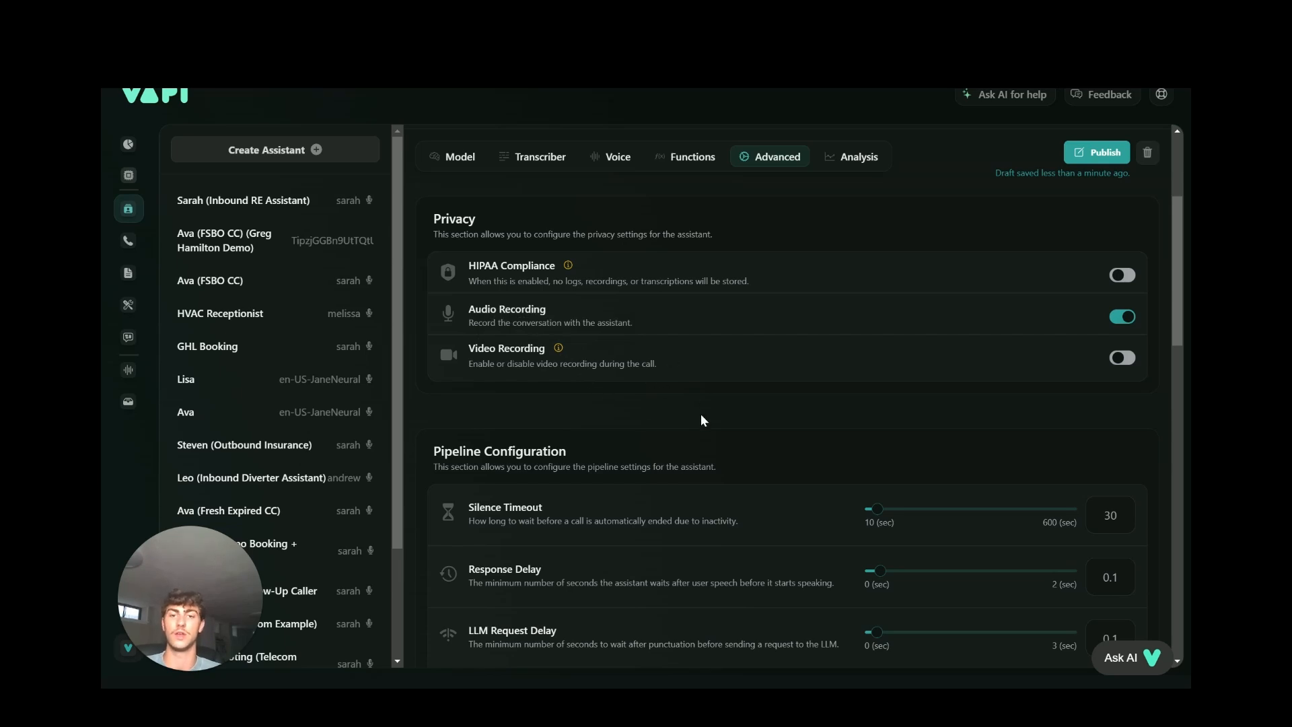
{"action": "scroll", "coordinate": [701, 421], "scroll_direction": "down", "scroll_amount": 2}
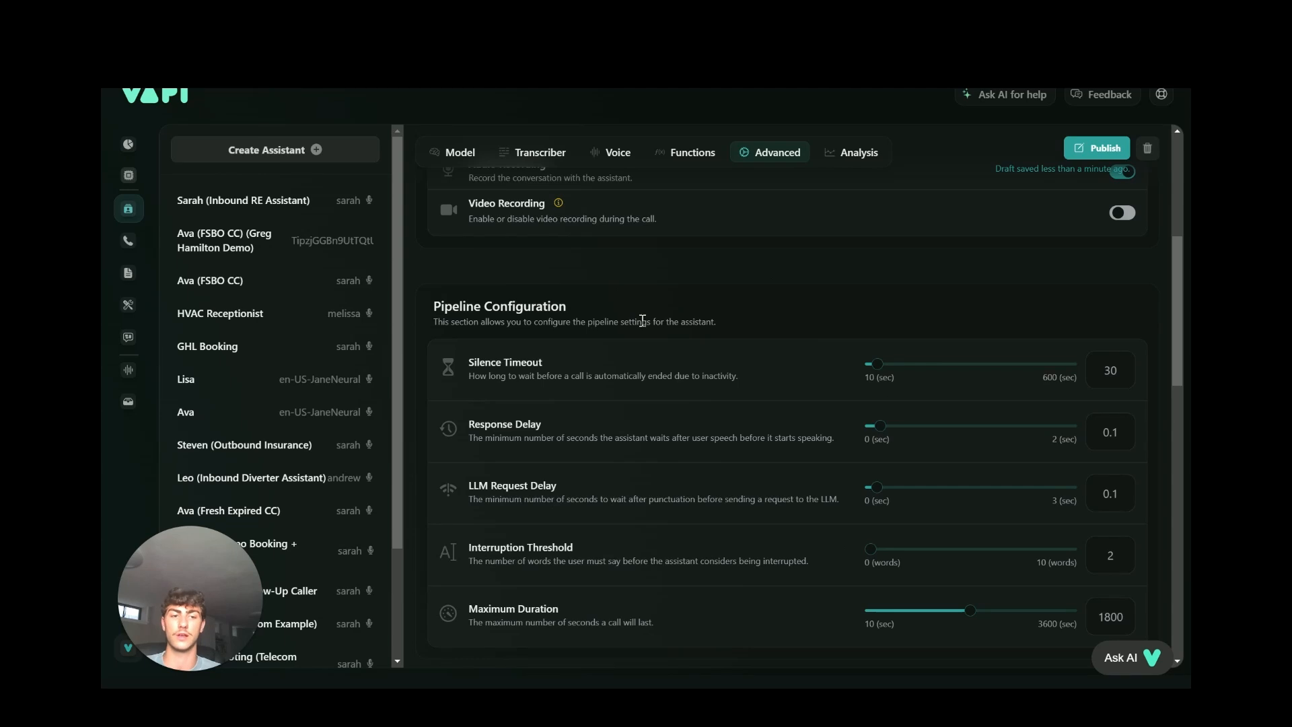
{"action": "scroll", "coordinate": [641, 320], "scroll_direction": "down", "scroll_amount": 2}
{"action": "scroll", "coordinate": [740, 333], "scroll_direction": "up", "scroll_amount": 1}
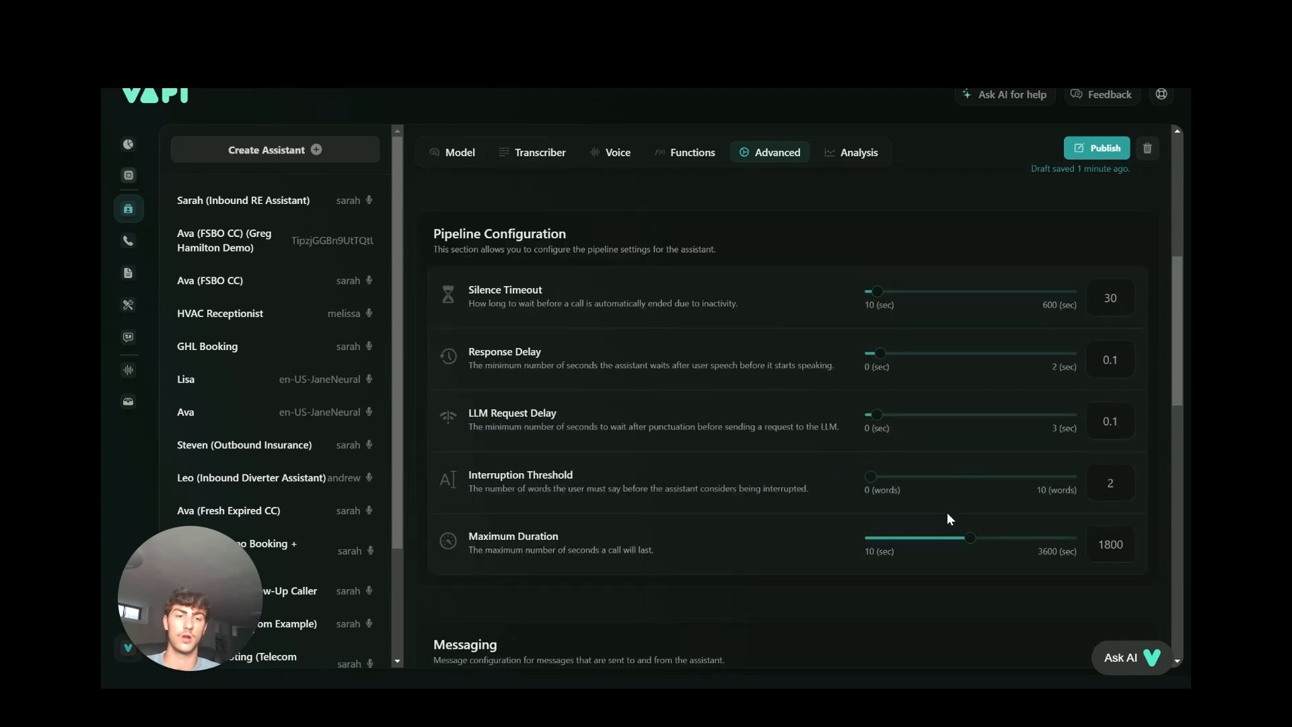
Set the assistant's maximum call duration to 782 seconds and clear the end call message.
{"action": "left_click_drag", "start_coordinate": [970, 548], "coordinate": [912, 552]}
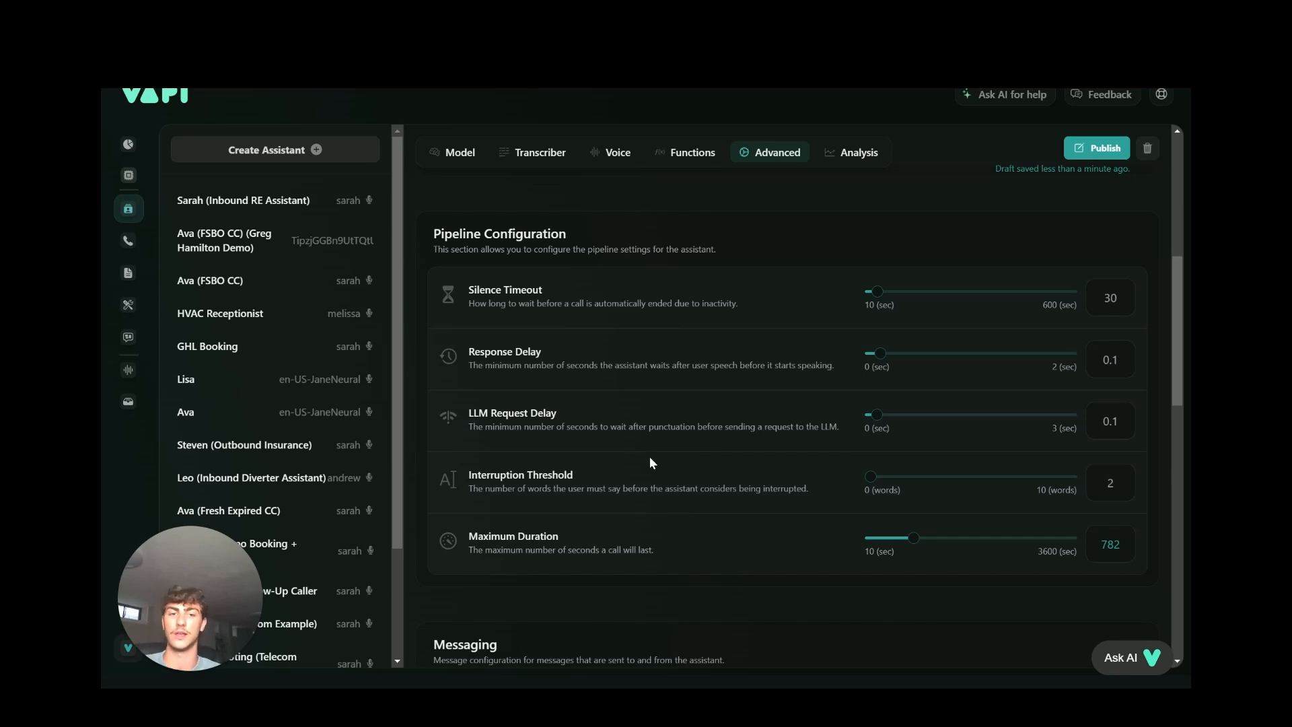
{"action": "scroll", "coordinate": [648, 461], "scroll_direction": "down", "scroll_amount": 5}
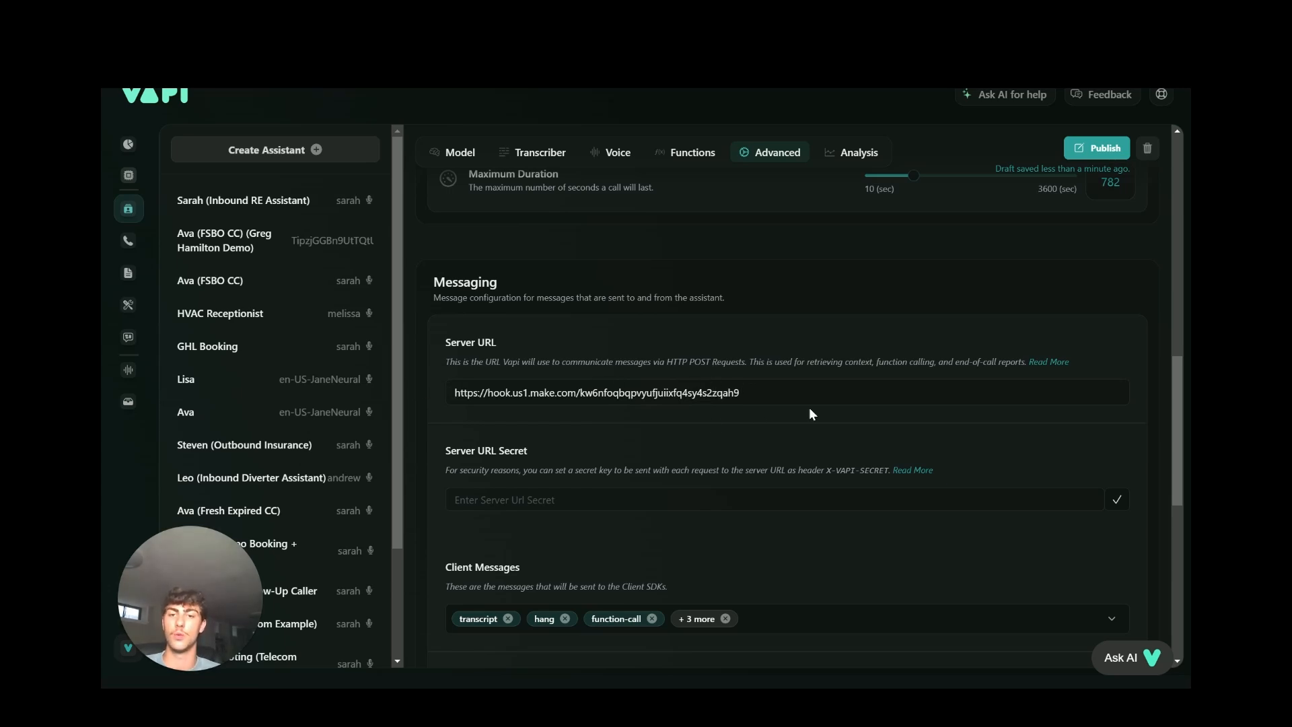
{"action": "scroll", "coordinate": [710, 403], "scroll_direction": "down", "scroll_amount": 1}
{"action": "scroll", "coordinate": [625, 328], "scroll_direction": "down", "scroll_amount": 7}
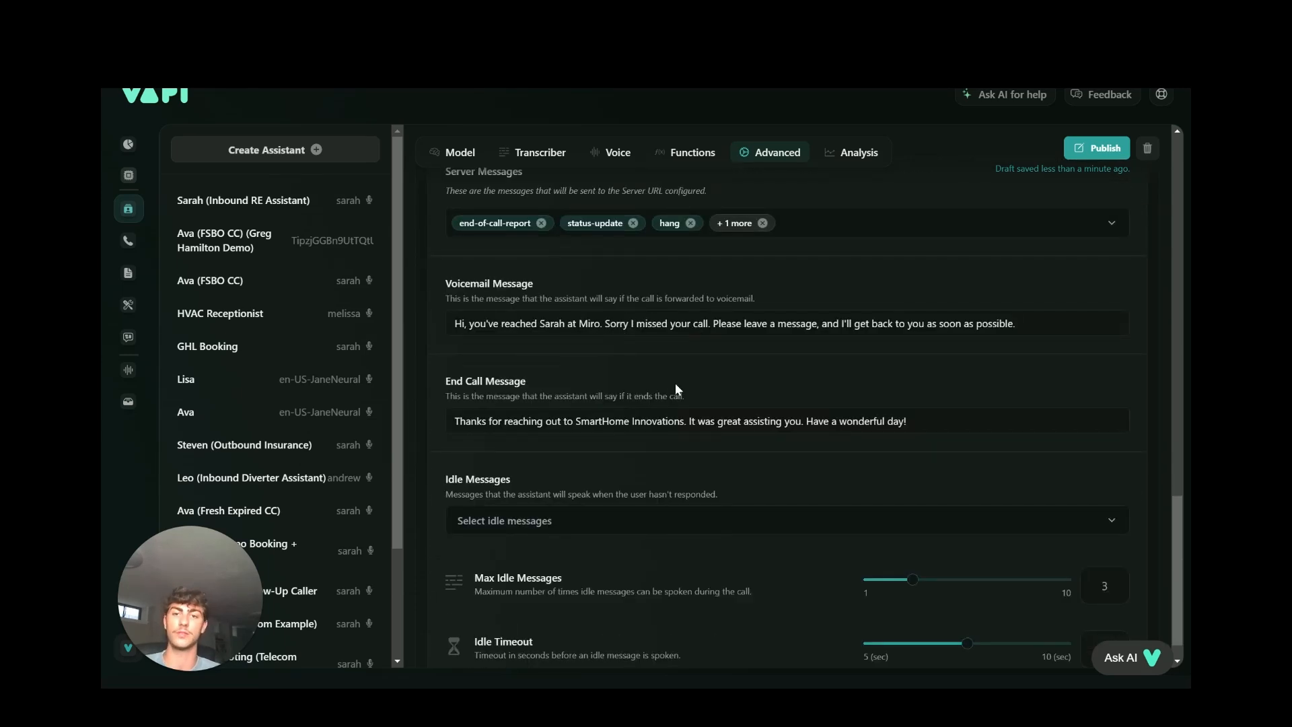
{"action": "triple_click", "coordinate": [619, 422]}
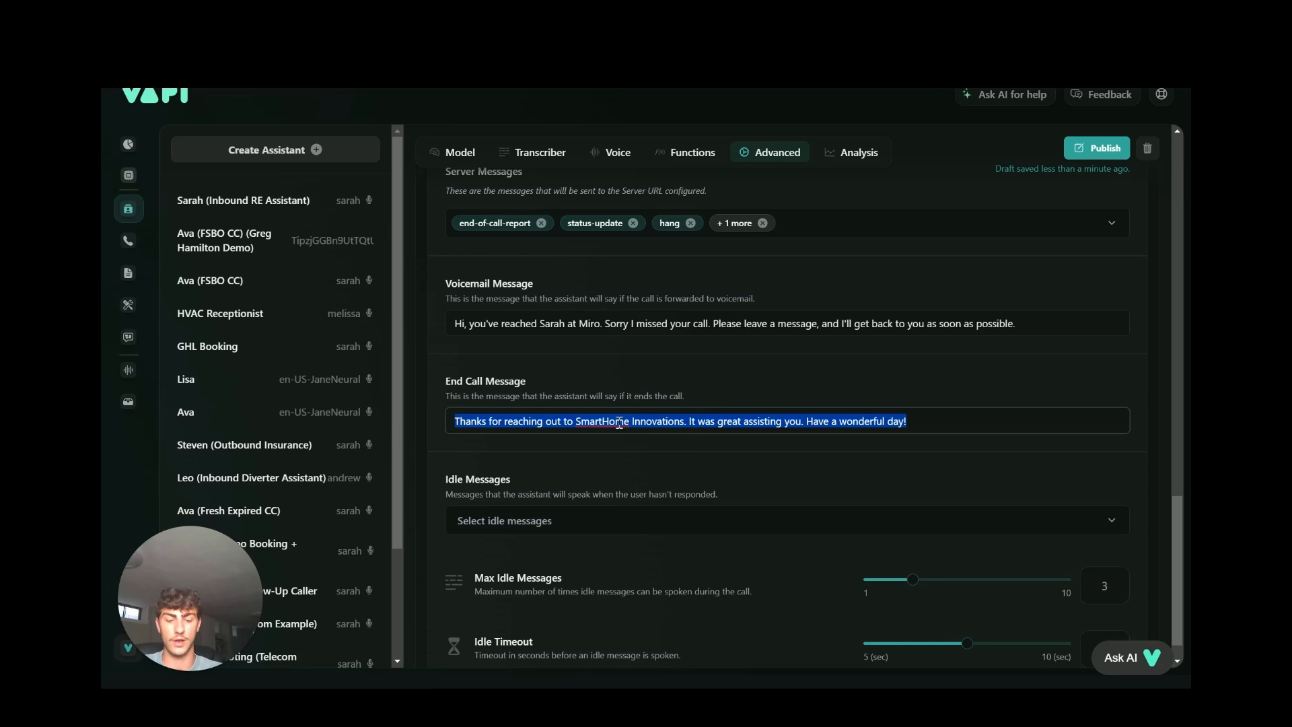
{"action": "key", "text": "BackSpace"}
{"action": "left_click", "coordinate": [647, 389]}
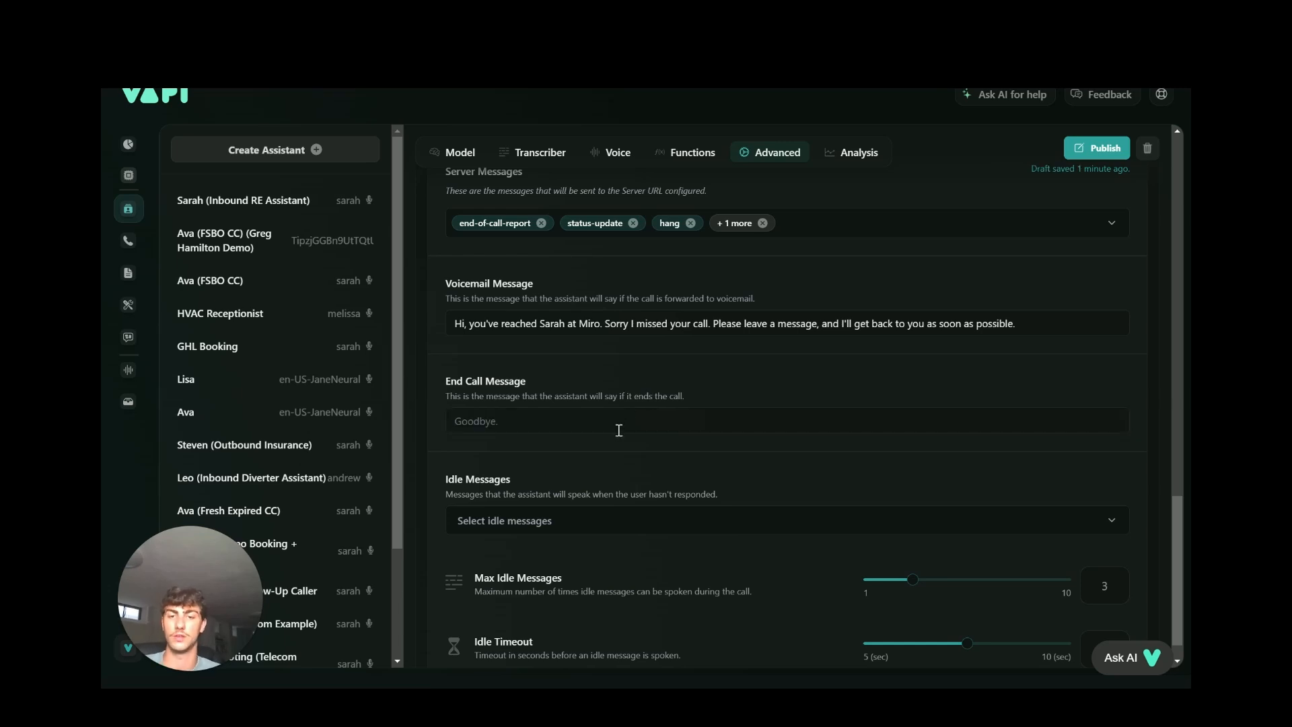
{"action": "scroll", "coordinate": [619, 430], "scroll_direction": "down", "scroll_amount": 1}
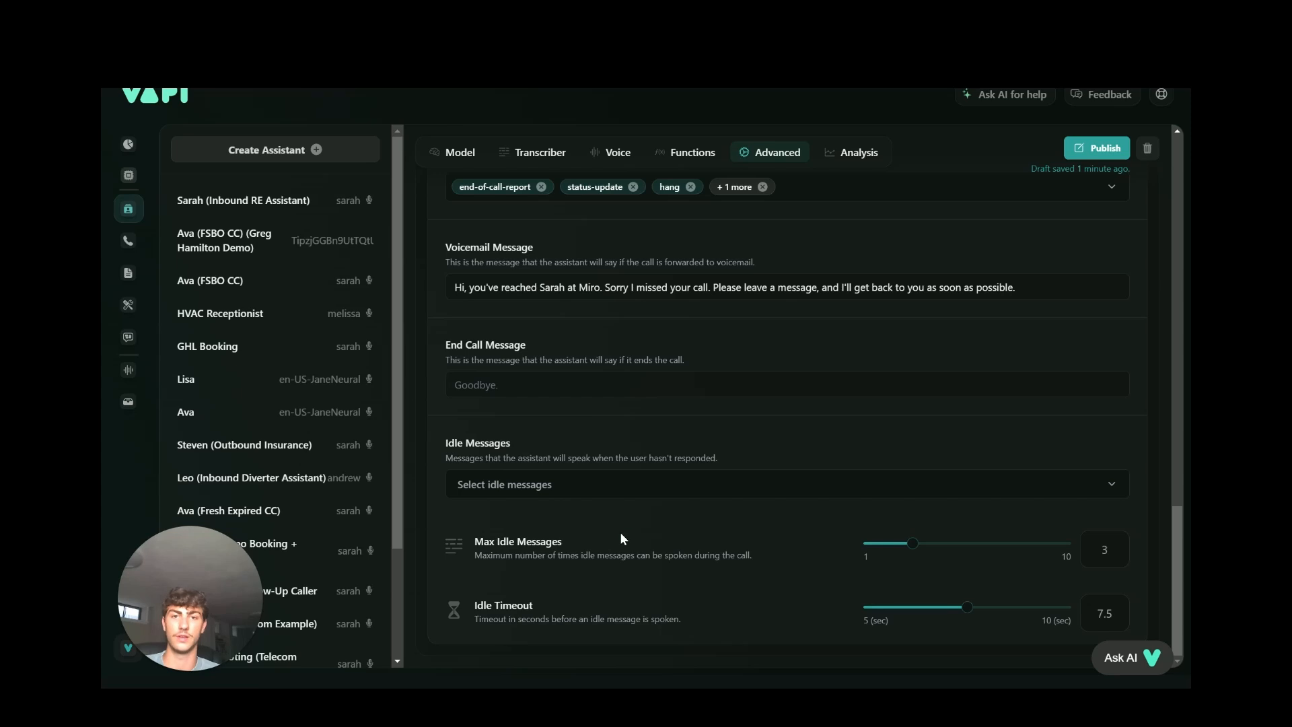
Open the assistant's analysis settings and review the summary prompt, the success evaluation prompt and its rubric.
{"action": "left_click", "coordinate": [843, 154]}
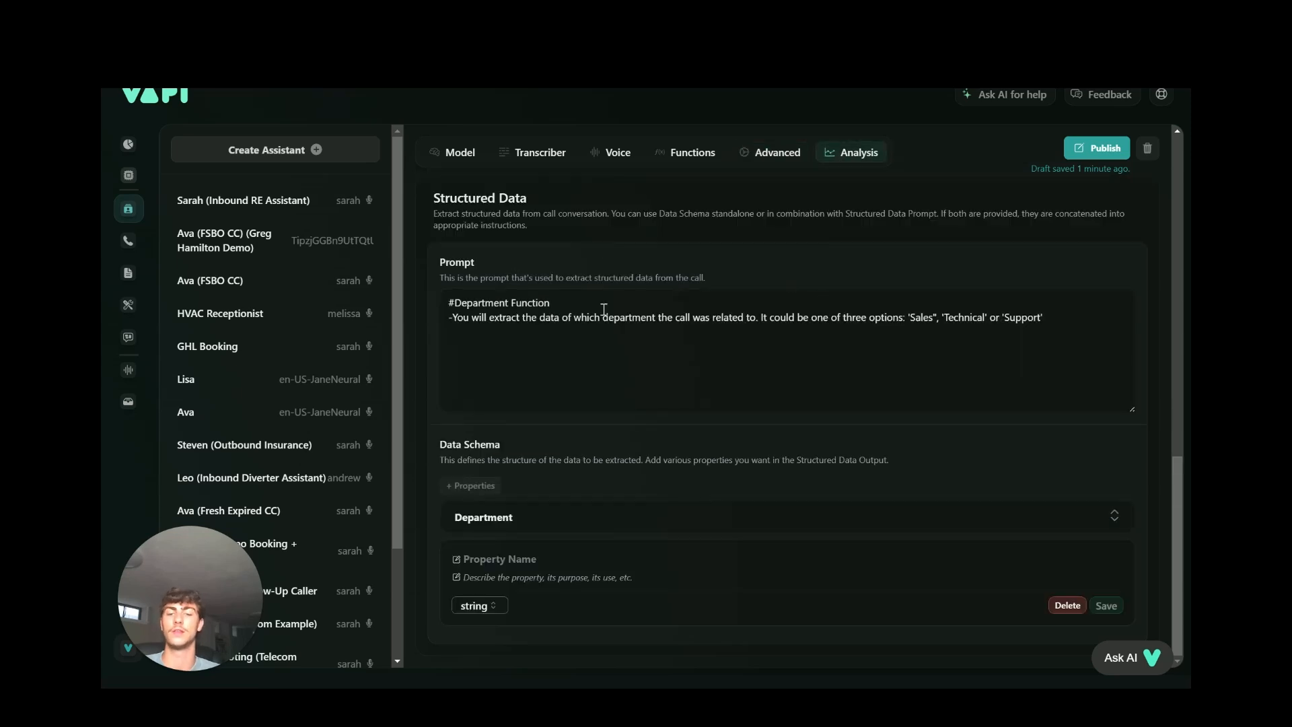
{"action": "scroll", "coordinate": [603, 310], "scroll_direction": "up", "scroll_amount": 10}
{"action": "scroll", "coordinate": [600, 296], "scroll_direction": "down", "scroll_amount": 1}
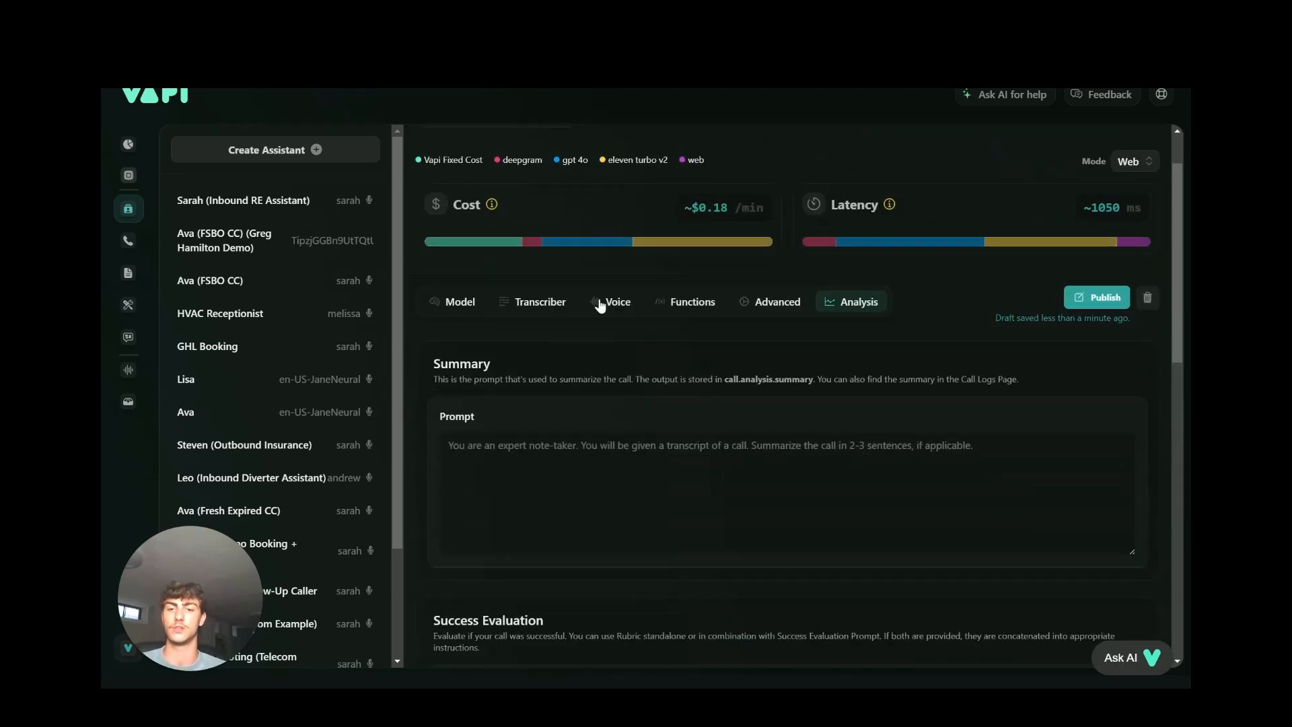
{"action": "scroll", "coordinate": [600, 305], "scroll_direction": "down", "scroll_amount": 3}
{"action": "scroll", "coordinate": [536, 337], "scroll_direction": "up", "scroll_amount": 2}
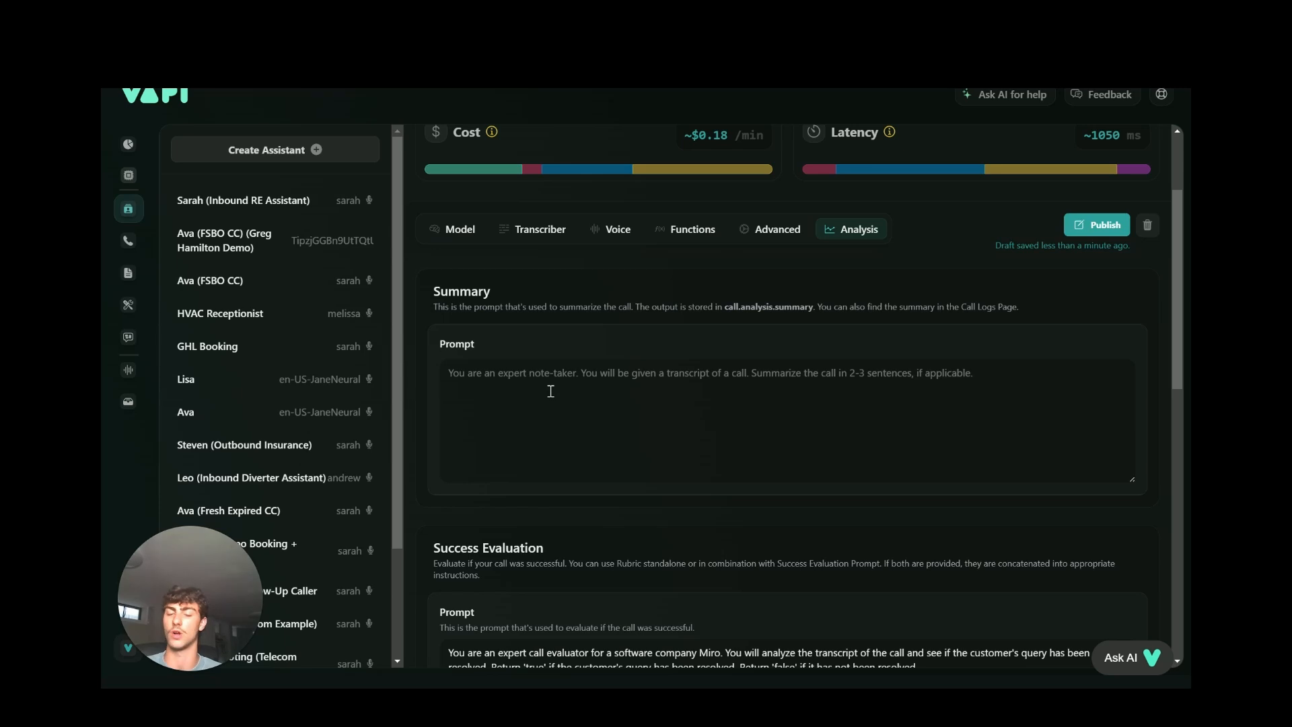
{"action": "scroll", "coordinate": [547, 390], "scroll_direction": "down", "scroll_amount": 3}
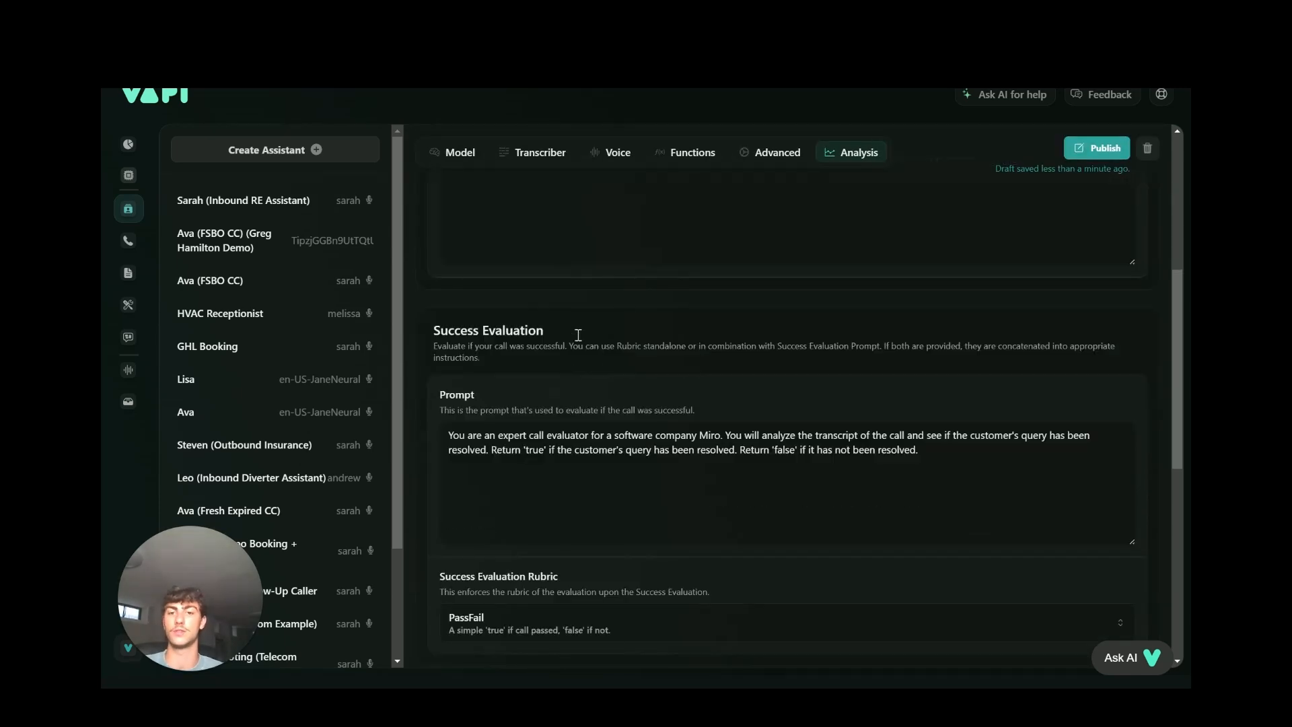
{"action": "scroll", "coordinate": [596, 351], "scroll_direction": "down", "scroll_amount": 1}
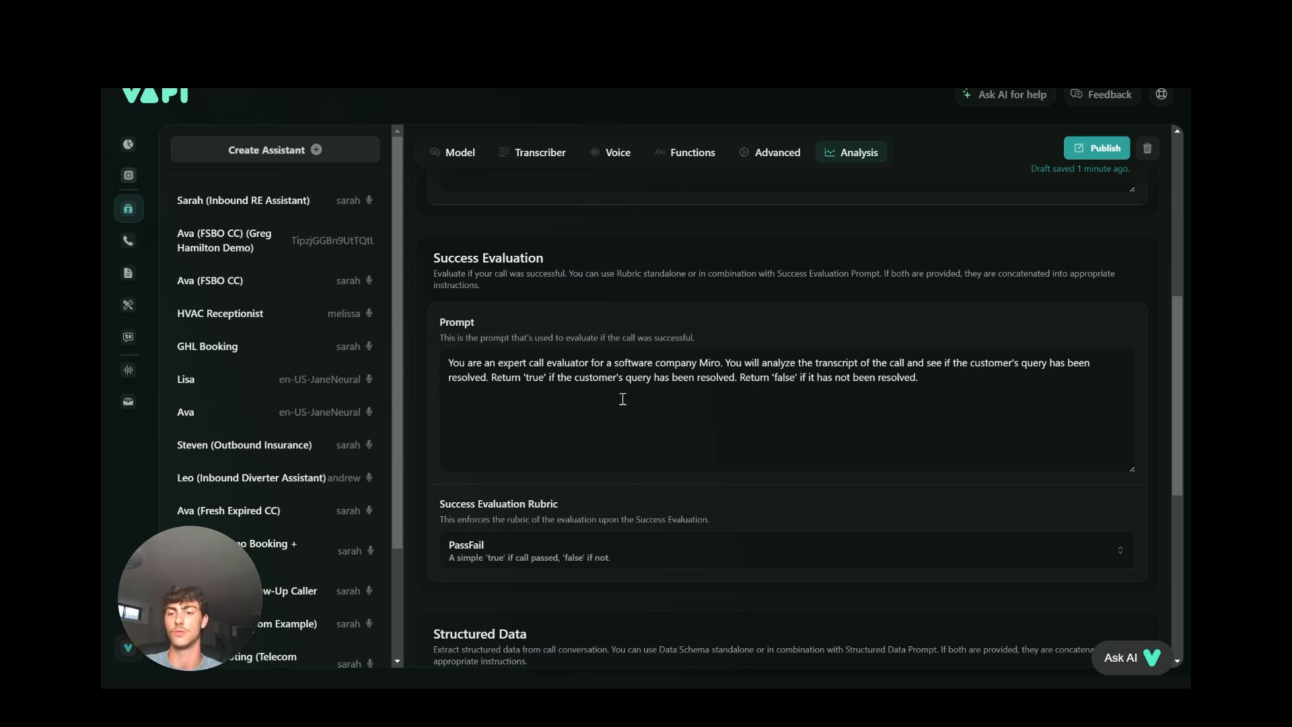
Review the structured data prompt and expand the Department property in the data schema to check its description and type.
{"action": "scroll", "coordinate": [622, 399], "scroll_direction": "down", "scroll_amount": 5}
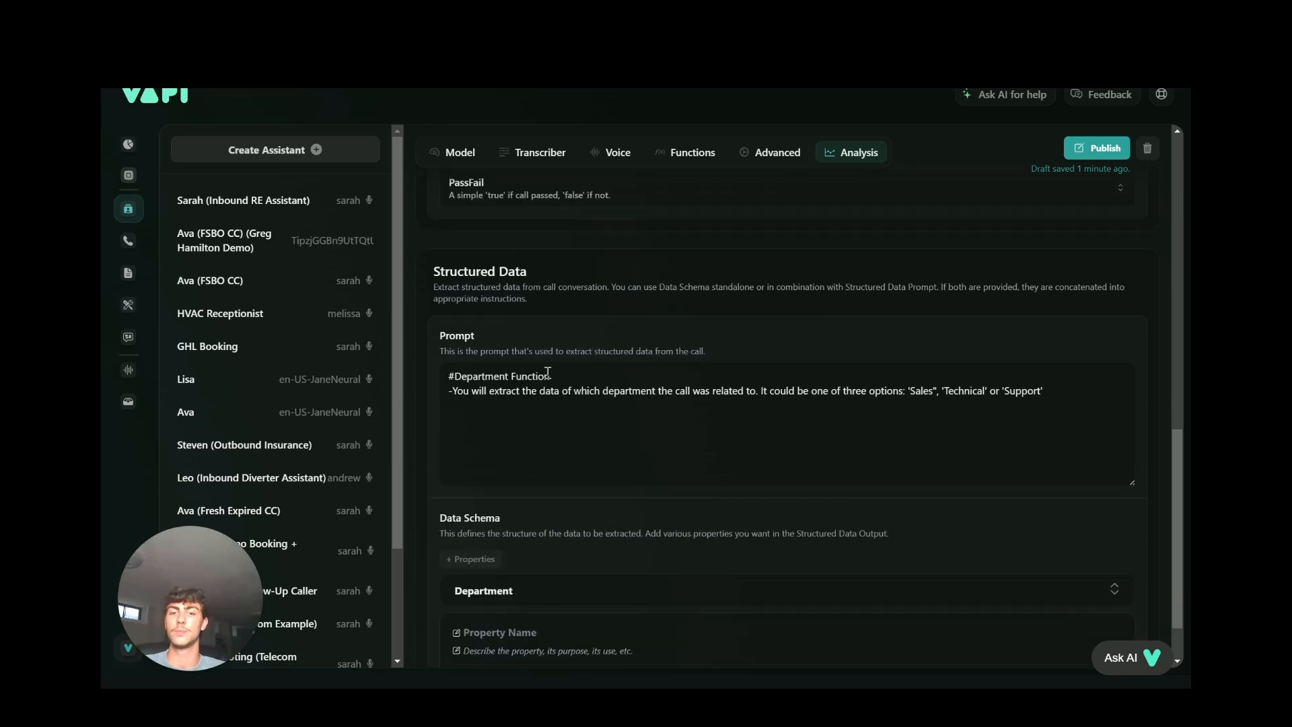
{"action": "scroll", "coordinate": [532, 466], "scroll_direction": "down", "scroll_amount": 1}
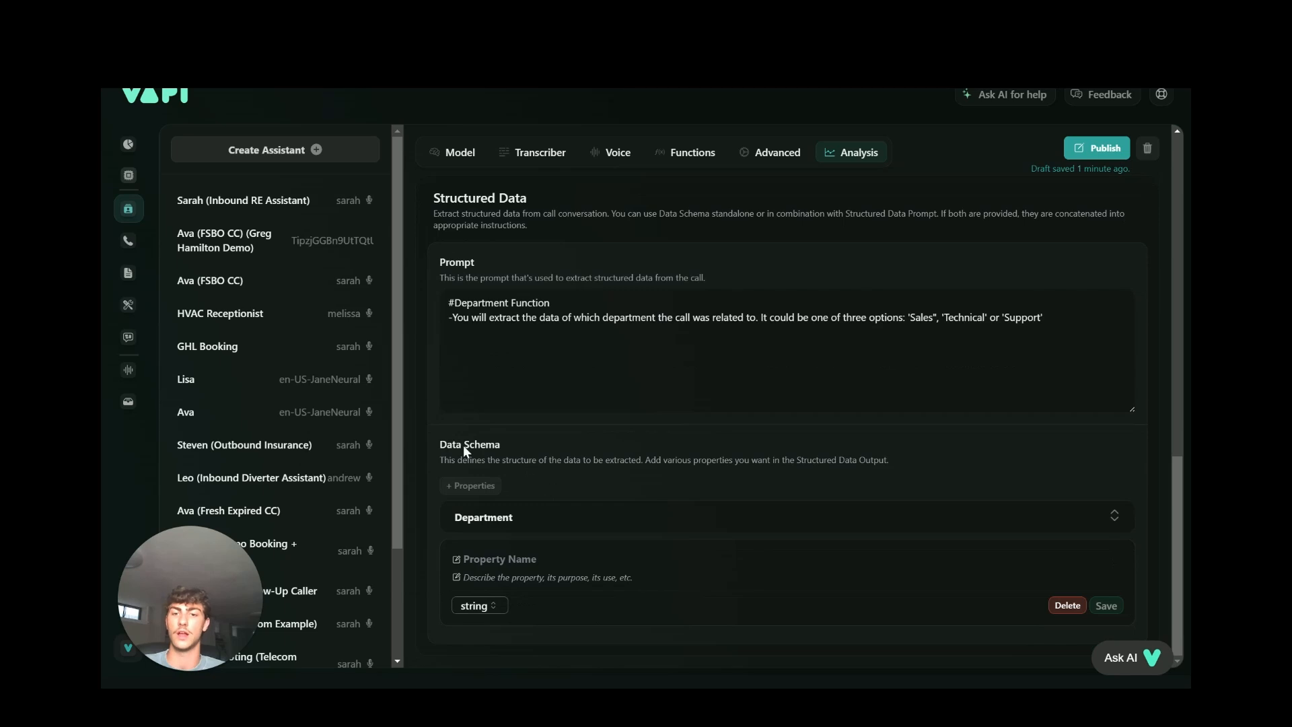
{"action": "left_click", "coordinate": [491, 523]}
{"action": "scroll", "coordinate": [587, 428], "scroll_direction": "down", "scroll_amount": 1}
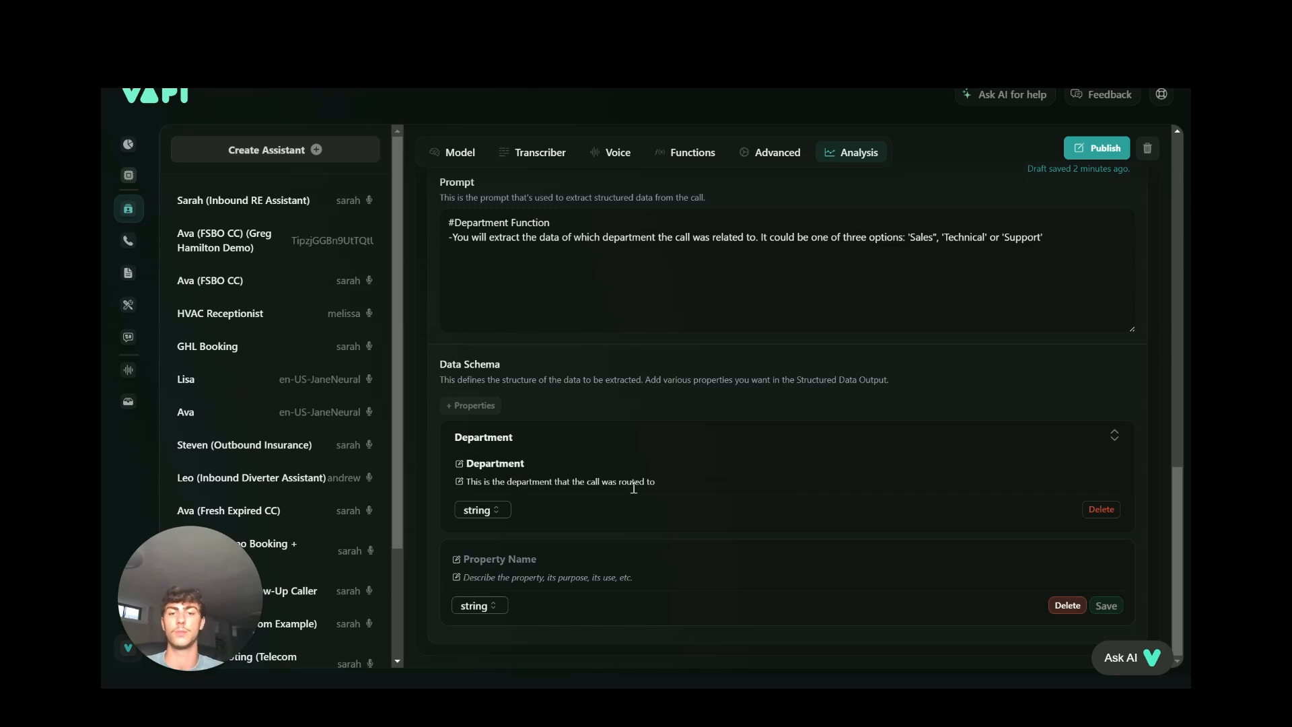
{"action": "scroll", "coordinate": [607, 576], "scroll_direction": "up", "scroll_amount": 2}
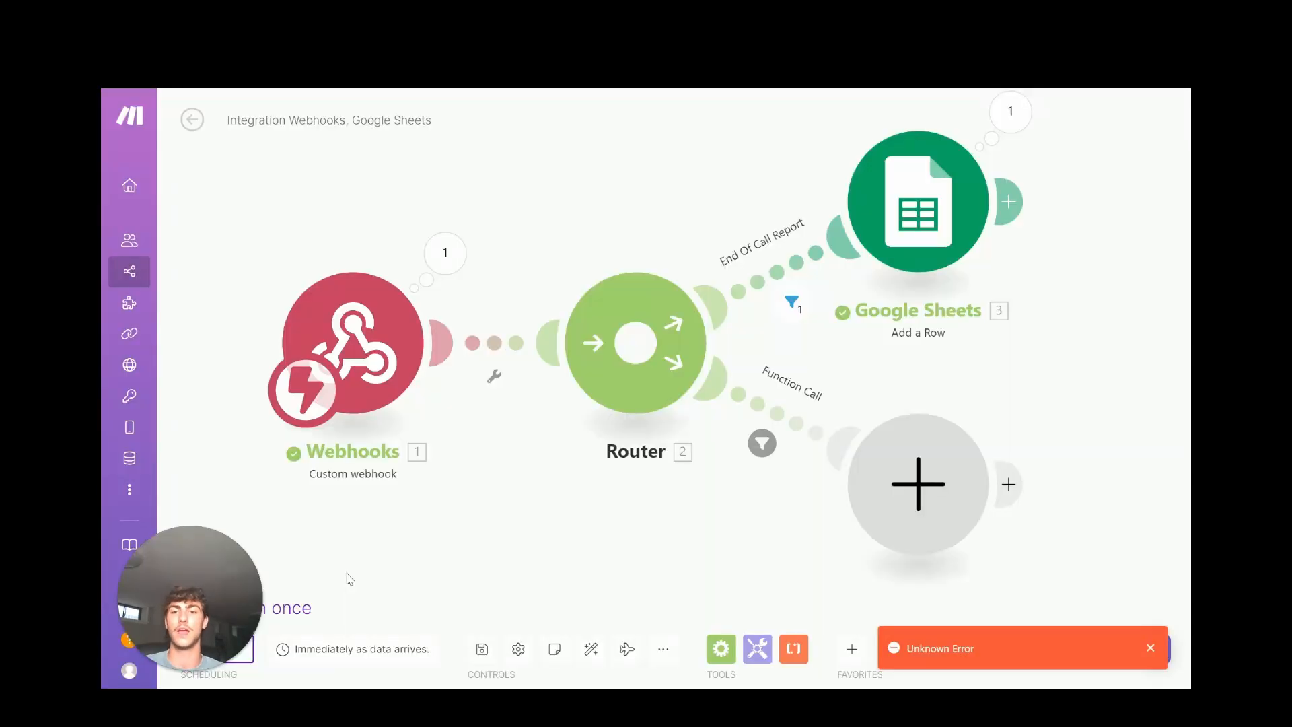
Inspect the Vapi SAAS Inbound webhook in the Make scenario, then return to Vapi and check the server URL in the assistant's advanced settings.
{"action": "scroll", "coordinate": [412, 555], "scroll_direction": "down", "scroll_amount": 1}
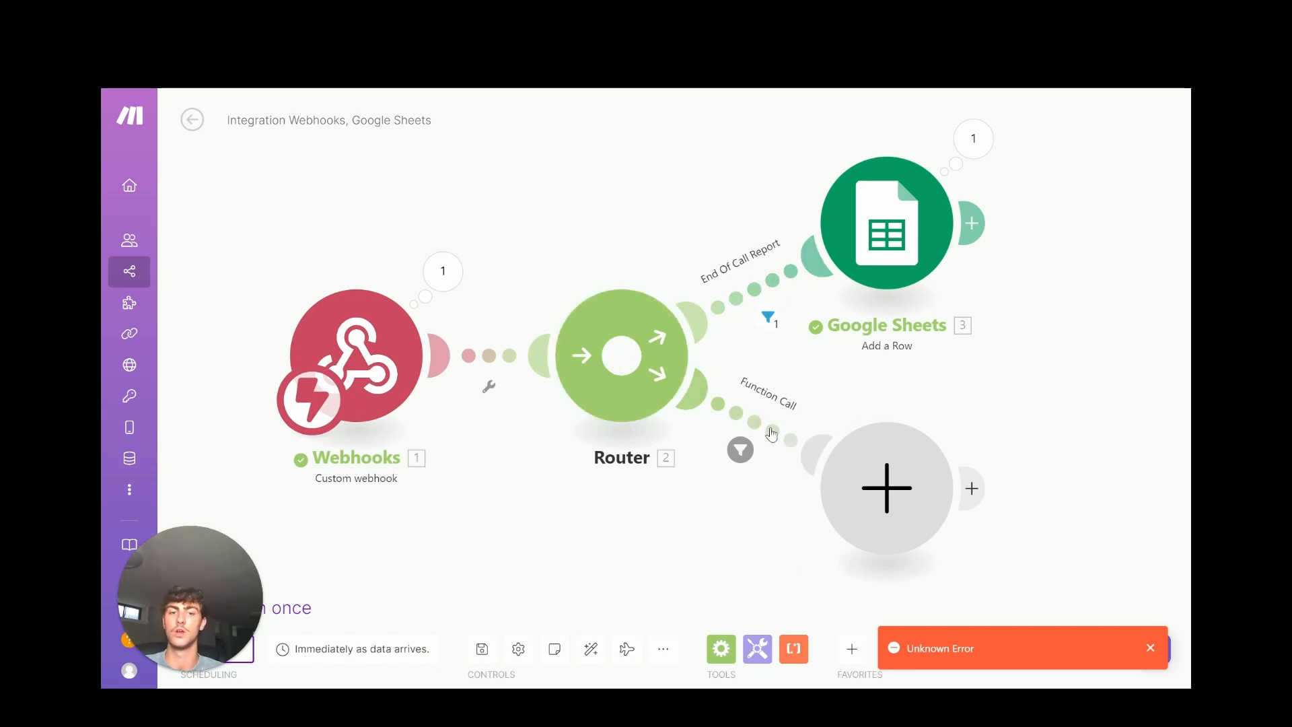
{"action": "left_click", "coordinate": [389, 345]}
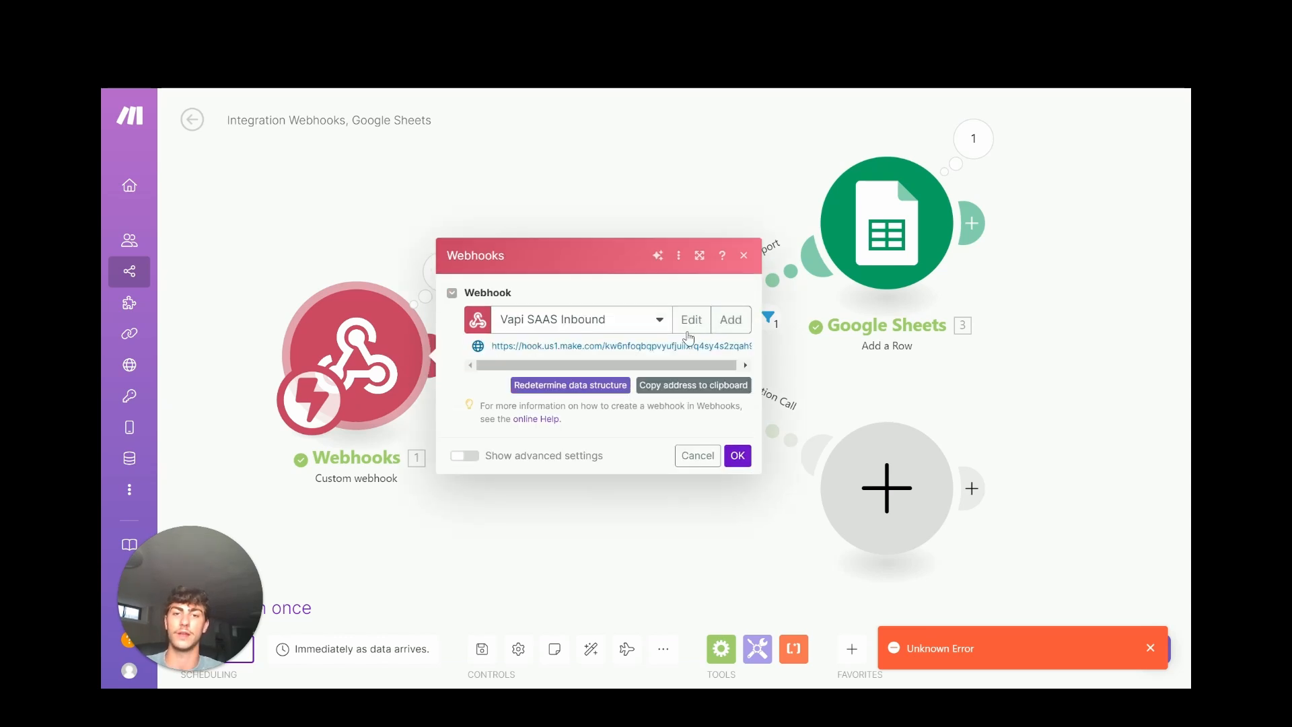
{"action": "left_click", "coordinate": [737, 456]}
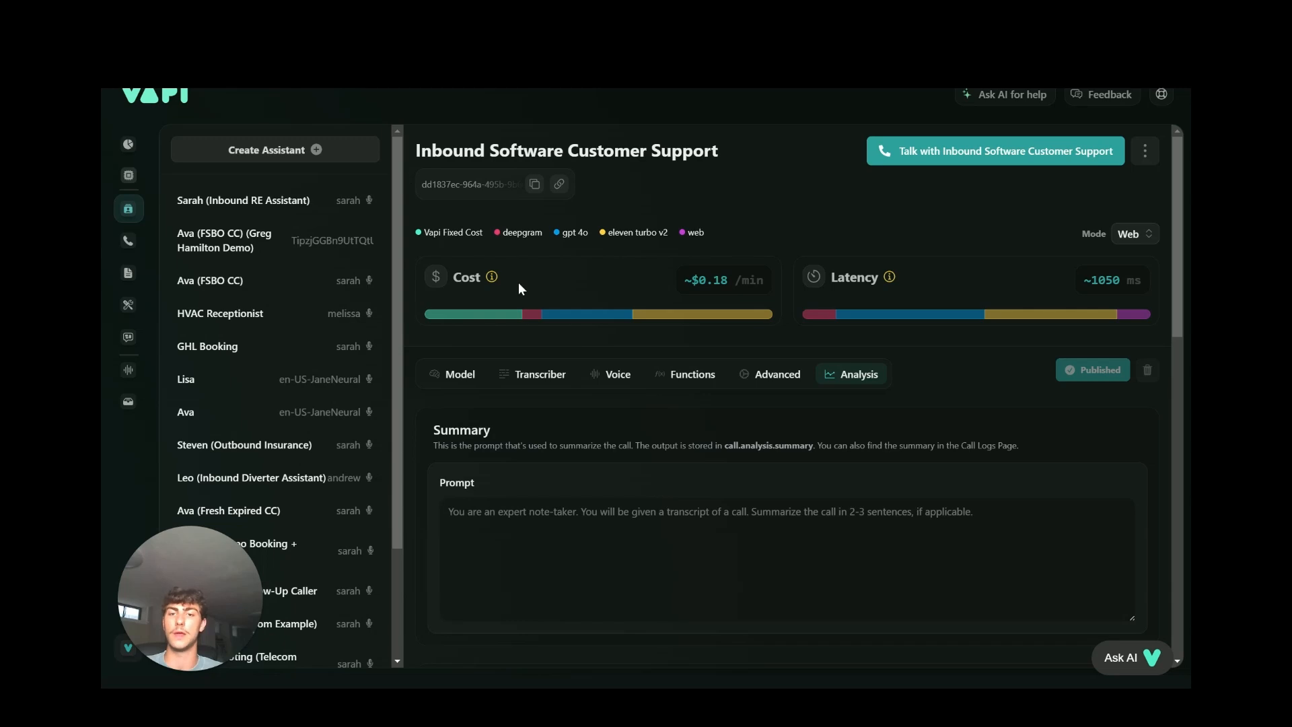
{"action": "left_click", "coordinate": [774, 374]}
{"action": "scroll", "coordinate": [543, 428], "scroll_direction": "down", "scroll_amount": 5}
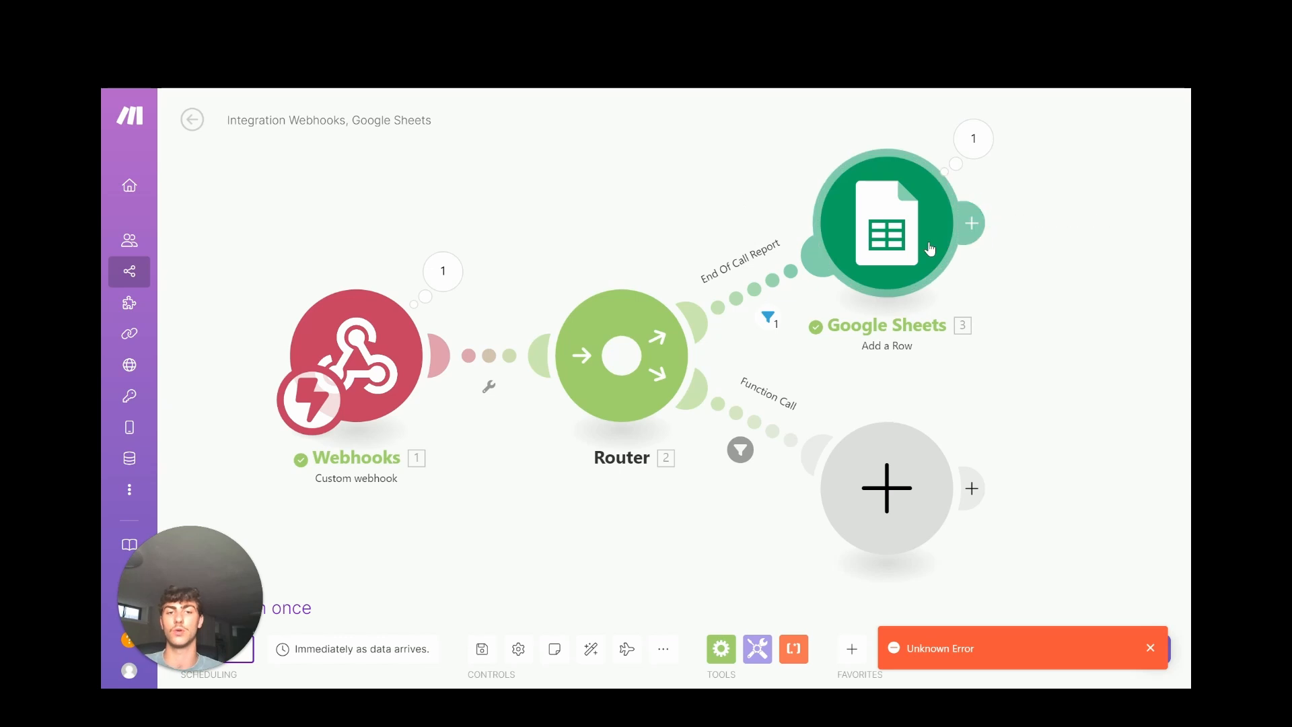
Back in Make, review the Google Sheets Add a Row module's spreadsheet selection and column mappings for the end-of-call report.
{"action": "left_click", "coordinate": [864, 231]}
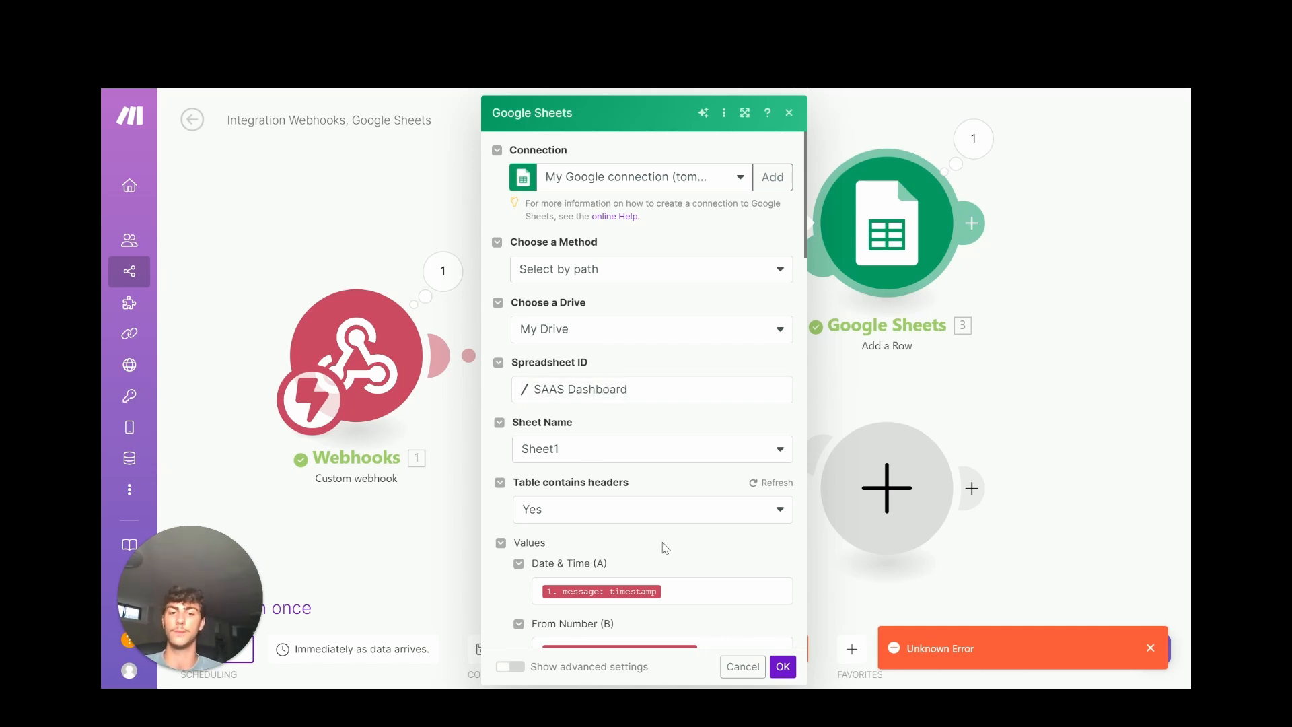
{"action": "scroll", "coordinate": [664, 547], "scroll_direction": "down", "scroll_amount": 7}
{"action": "scroll", "coordinate": [639, 491], "scroll_direction": "up", "scroll_amount": 4}
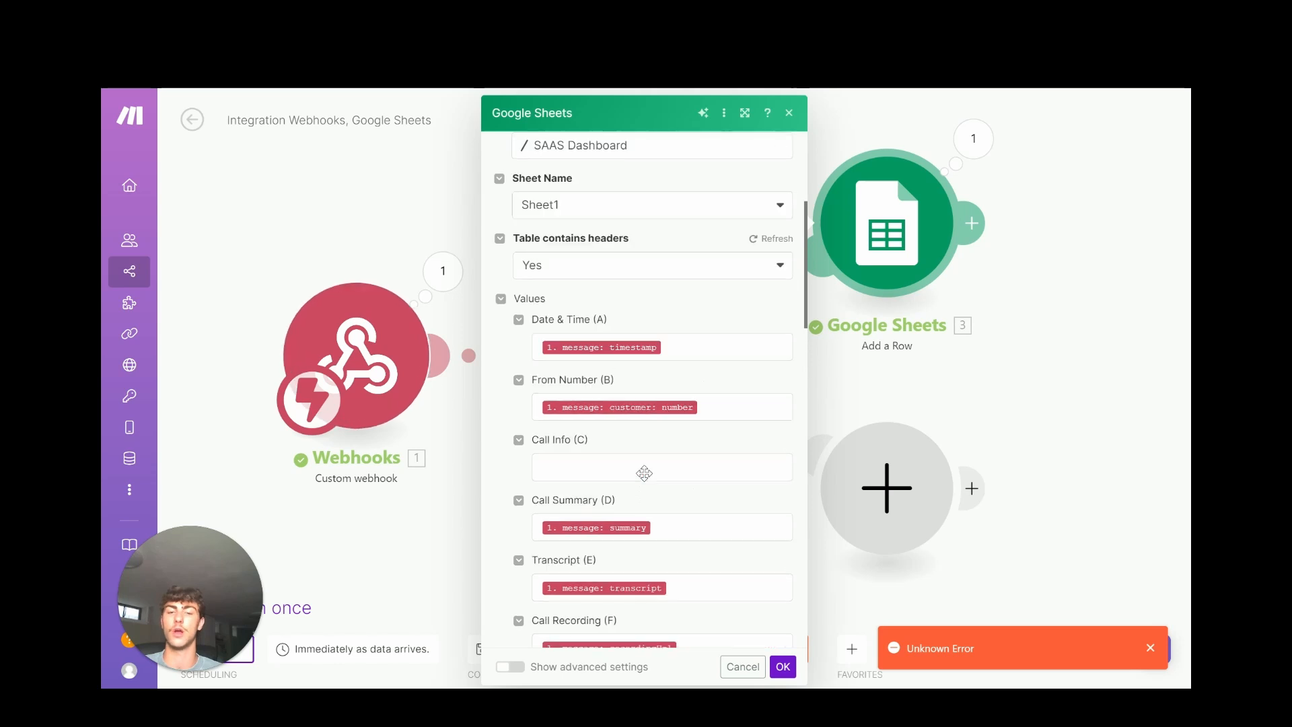
{"action": "scroll", "coordinate": [644, 472], "scroll_direction": "up", "scroll_amount": 4}
{"action": "left_click", "coordinate": [782, 666]}
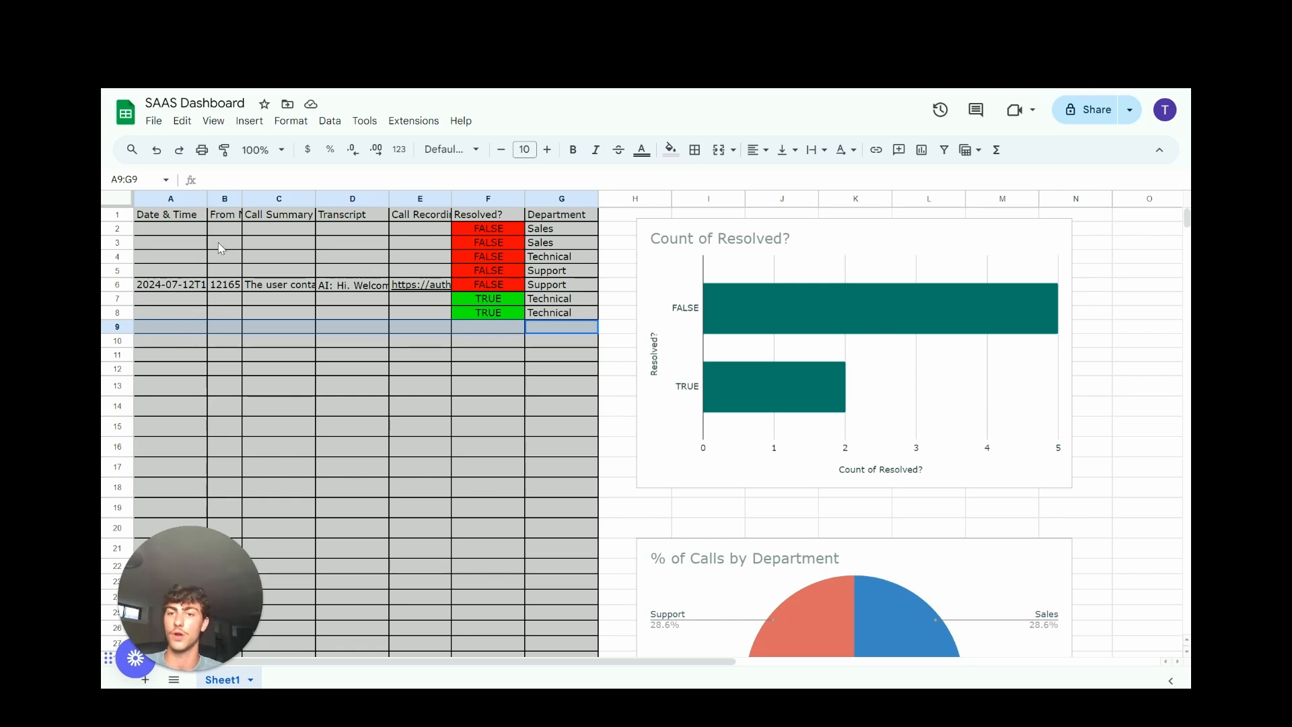
In the SAAS Dashboard spreadsheet, examine the logged call summary, the Resolved? column and the resolution and department charts.
{"action": "double_click", "coordinate": [286, 289]}
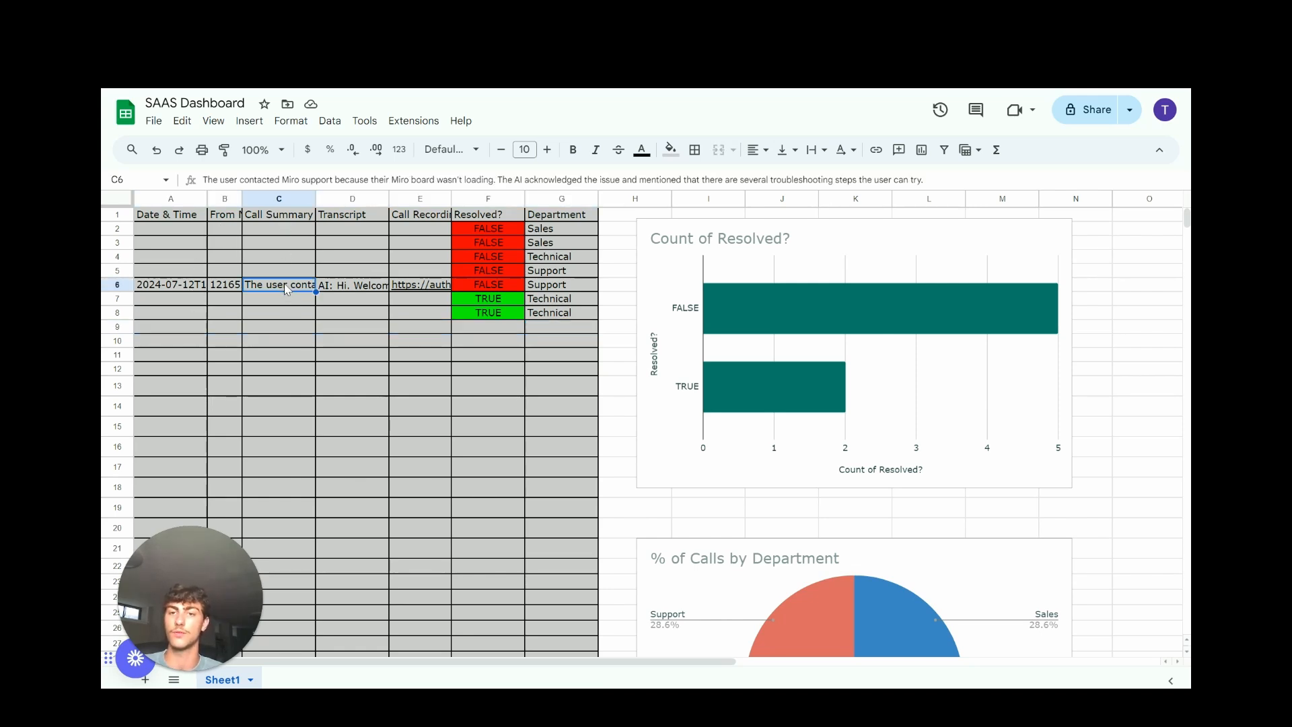
{"action": "left_click", "coordinate": [285, 385]}
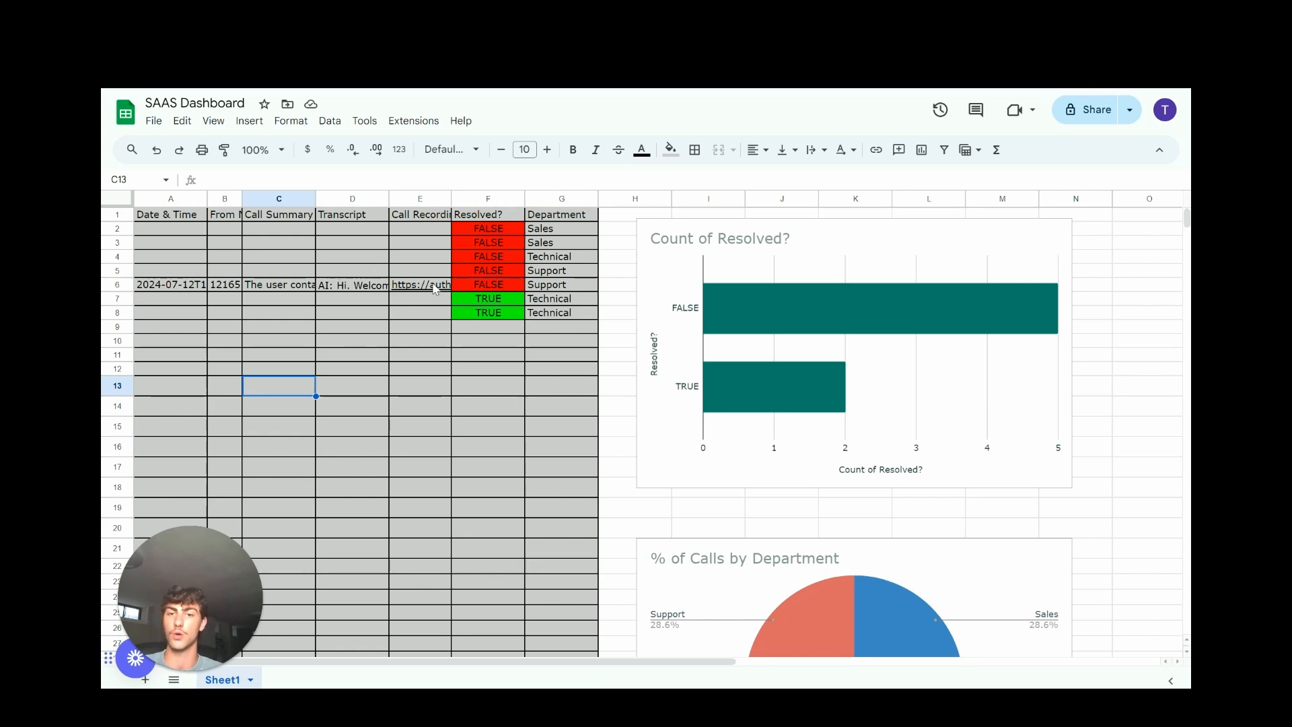
{"action": "left_click", "coordinate": [464, 242]}
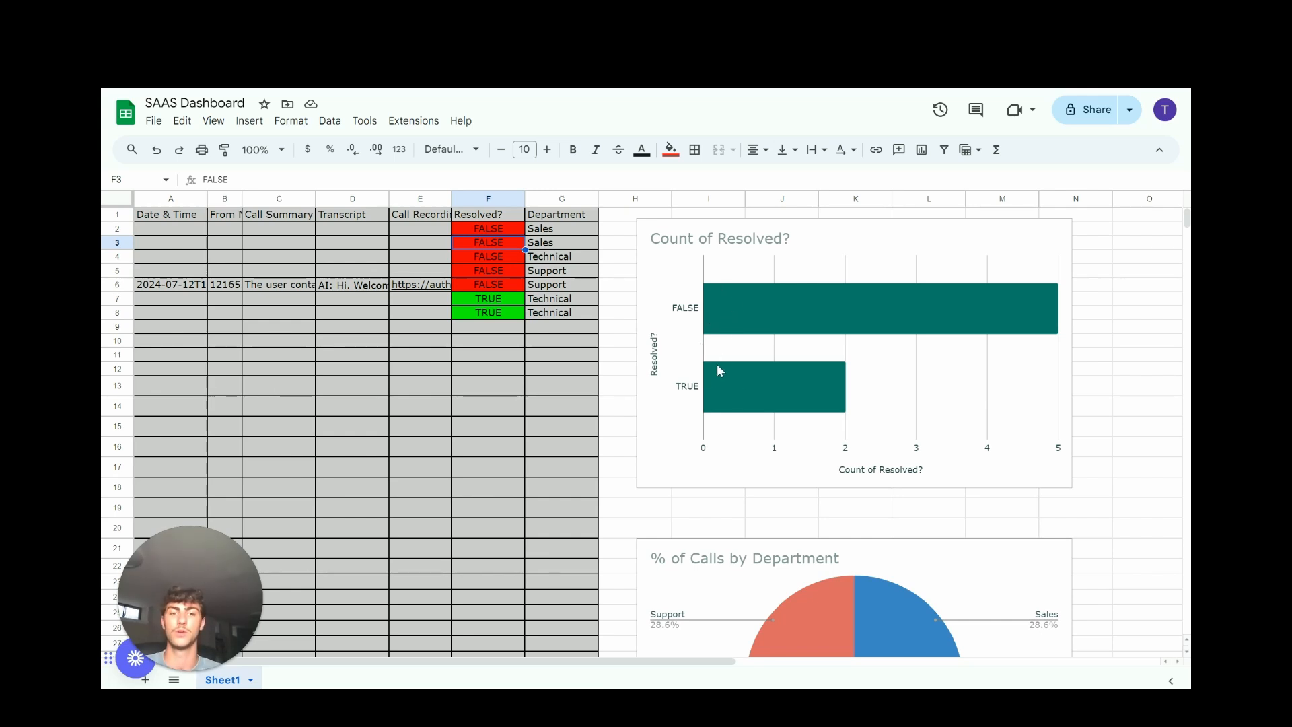
{"action": "scroll", "coordinate": [888, 400], "scroll_direction": "down", "scroll_amount": 3}
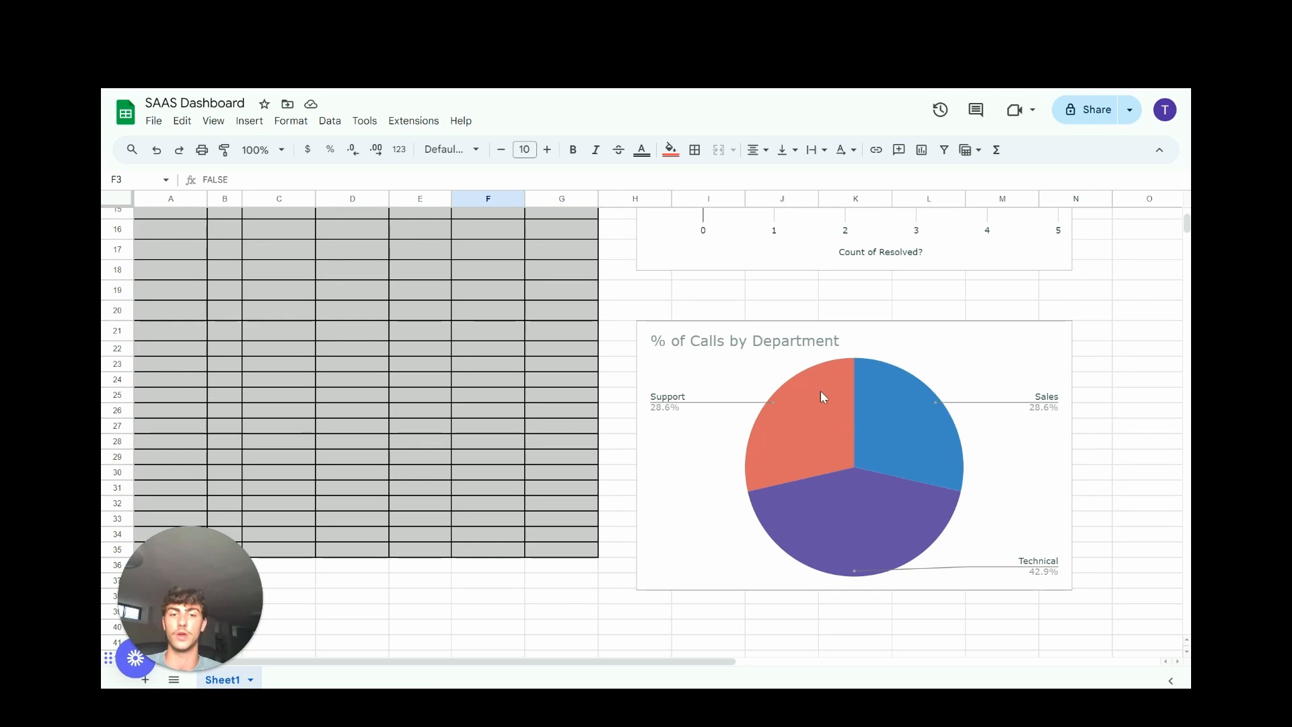
{"action": "scroll", "coordinate": [811, 452], "scroll_direction": "up", "scroll_amount": 3}
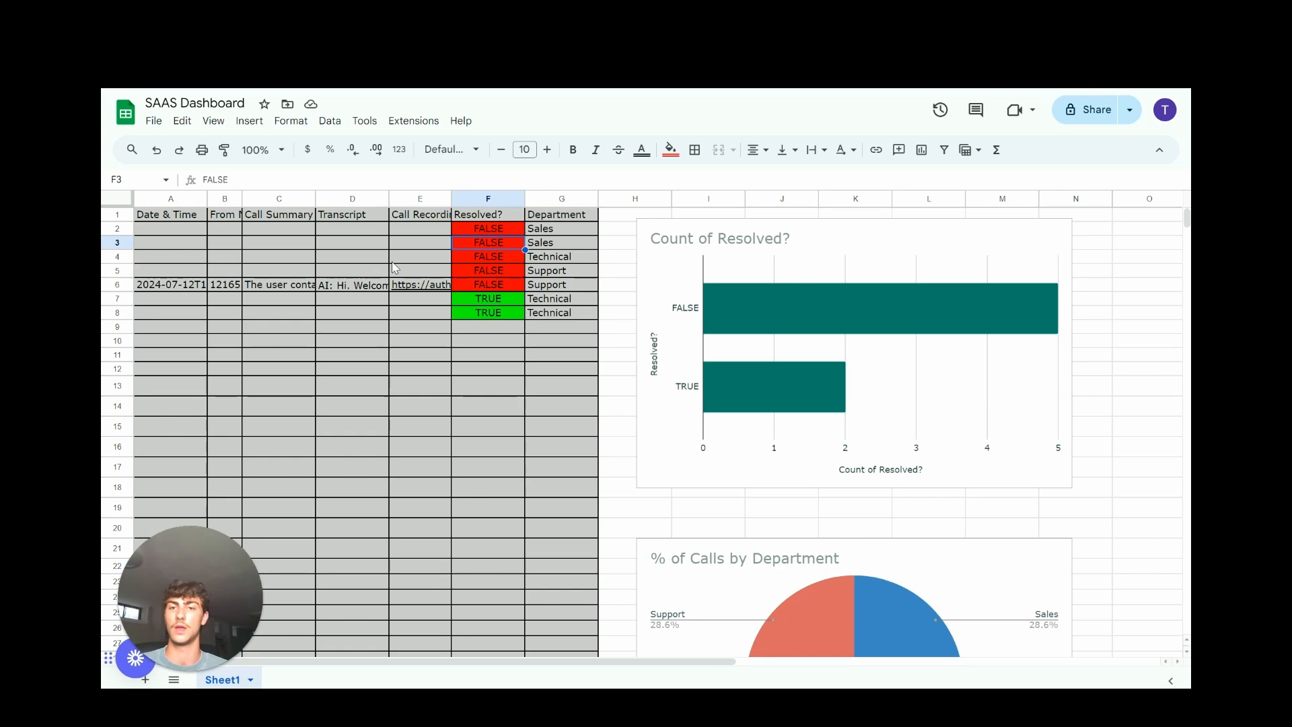
Run the moveFalseToTop macro on the dashboard sheet.
{"action": "left_click", "coordinate": [408, 126]}
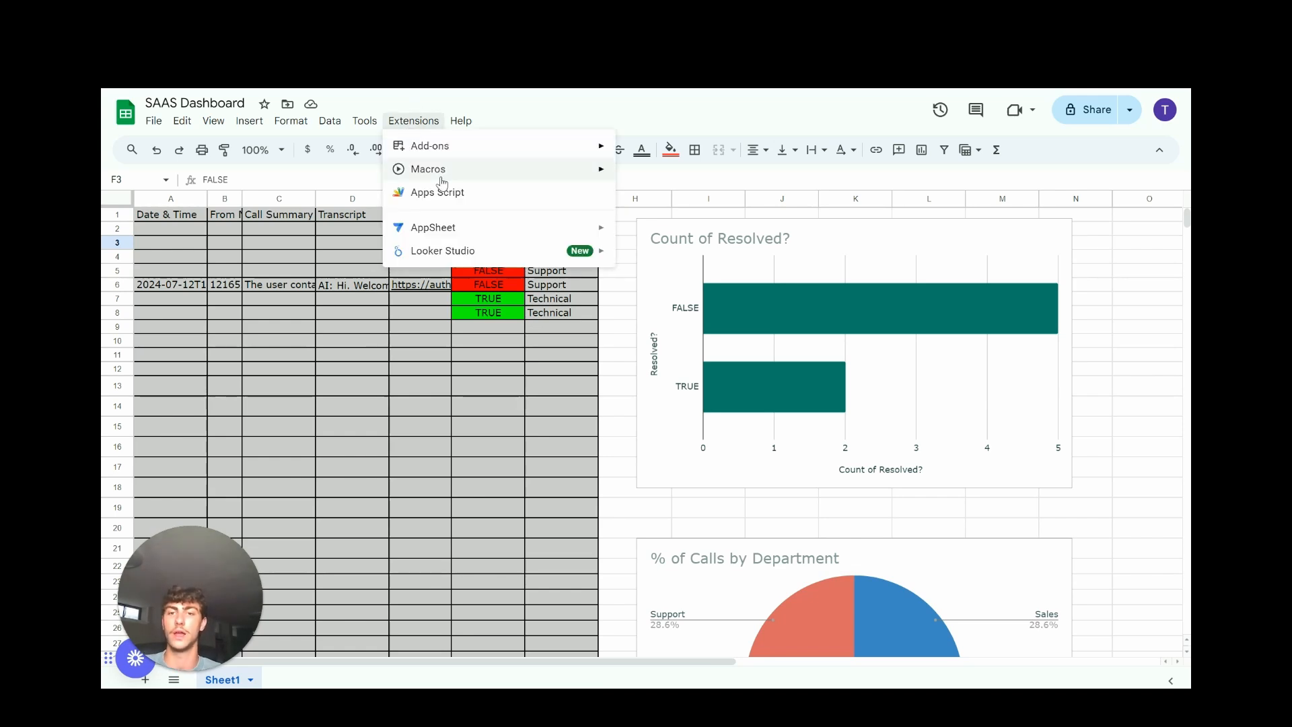
{"action": "mouse_move", "coordinate": [443, 175]}
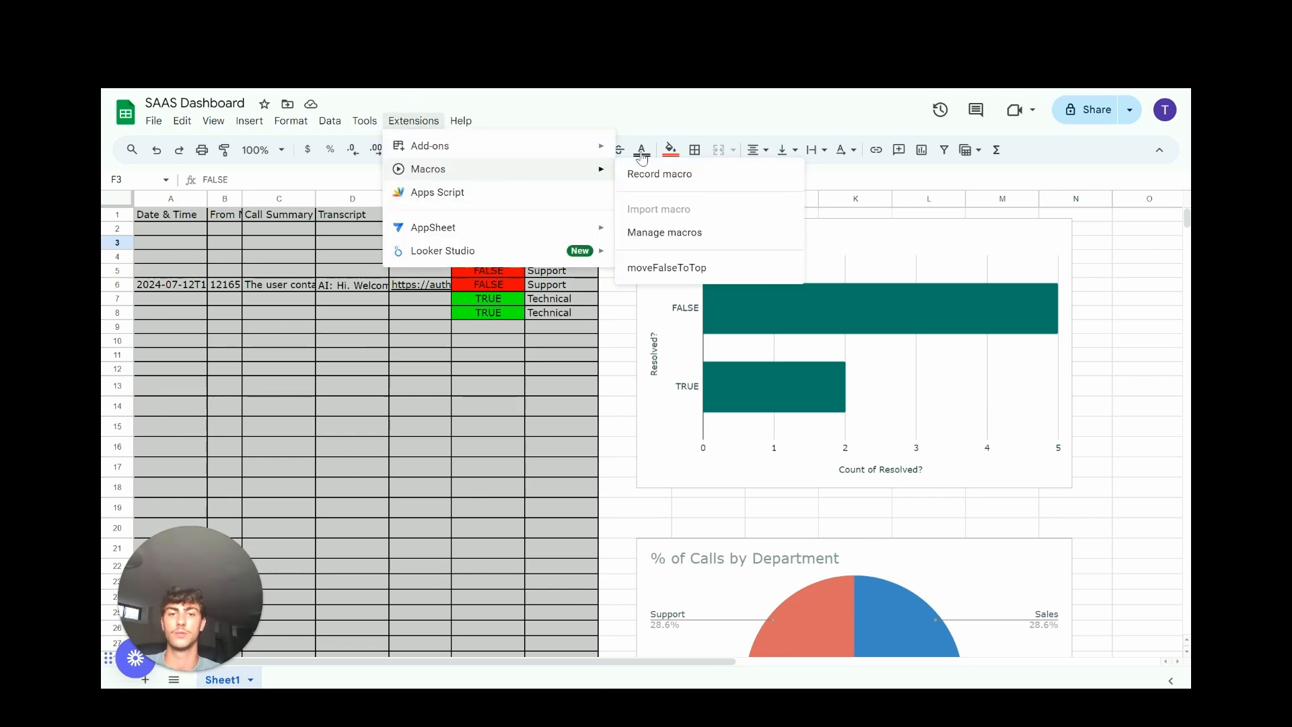
{"action": "left_click", "coordinate": [663, 265]}
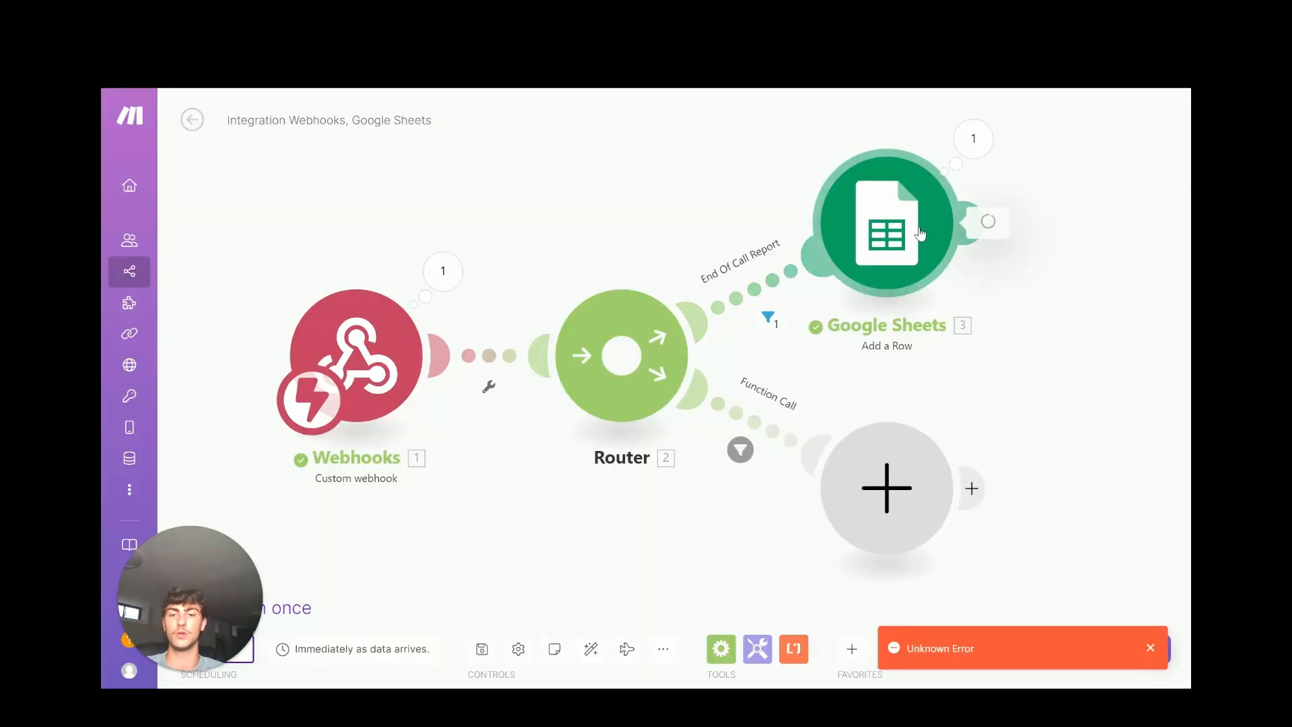
In Make, check which webhook items can be mapped to the Google Sheets module's Call Info column, then return to the SAAS Dashboard spreadsheet.
{"action": "left_click", "coordinate": [920, 232]}
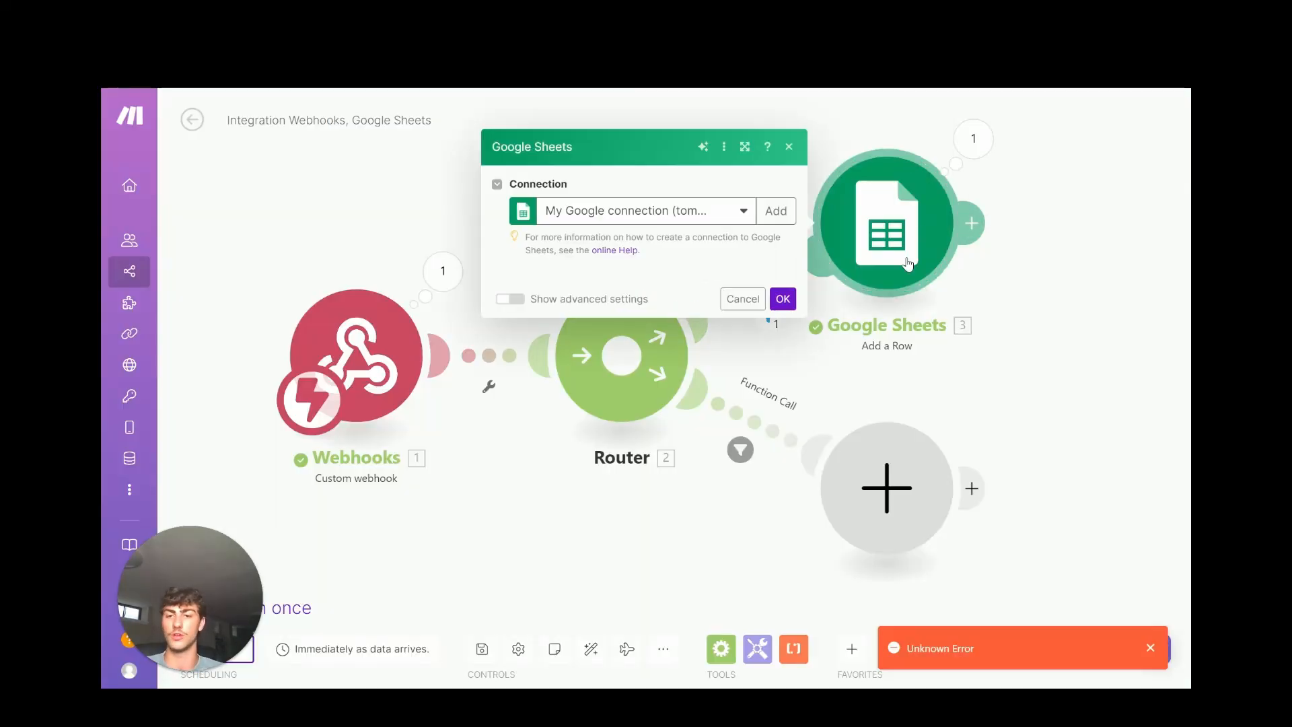
{"action": "scroll", "coordinate": [609, 452], "scroll_direction": "down", "scroll_amount": 5}
{"action": "scroll", "coordinate": [609, 452], "scroll_direction": "down", "scroll_amount": 2}
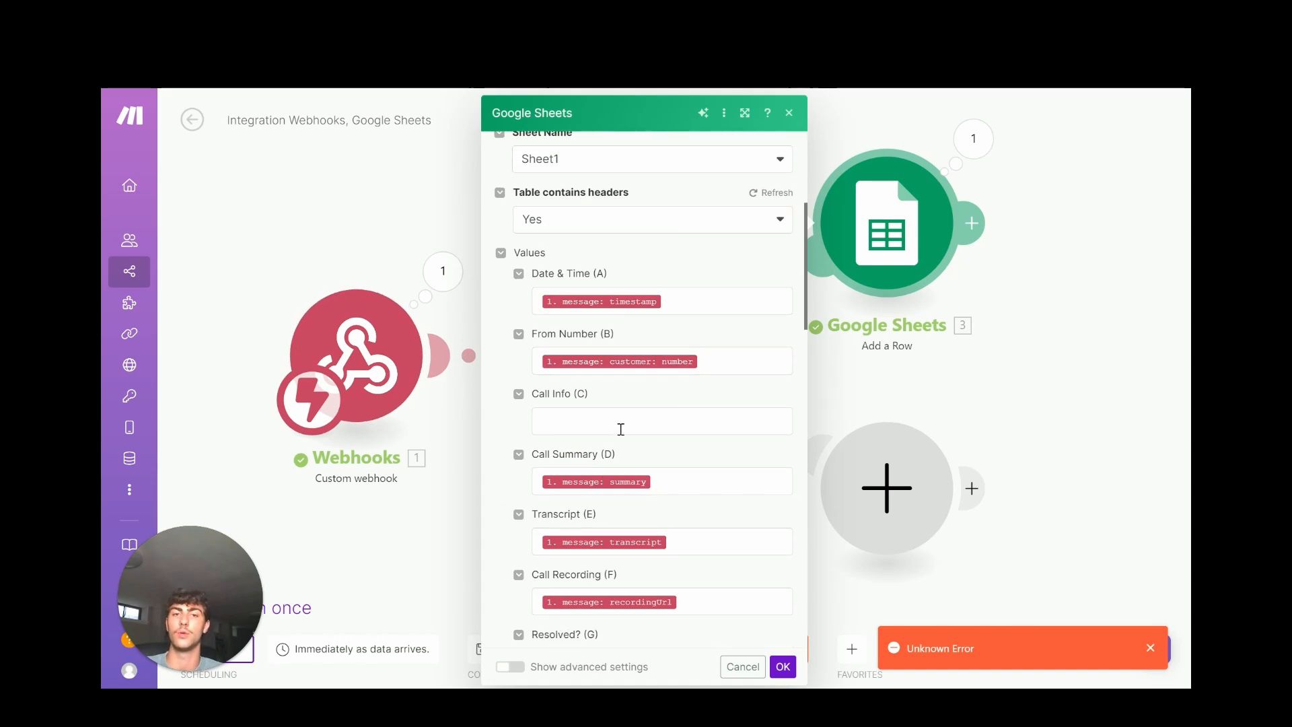
{"action": "left_click", "coordinate": [620, 428]}
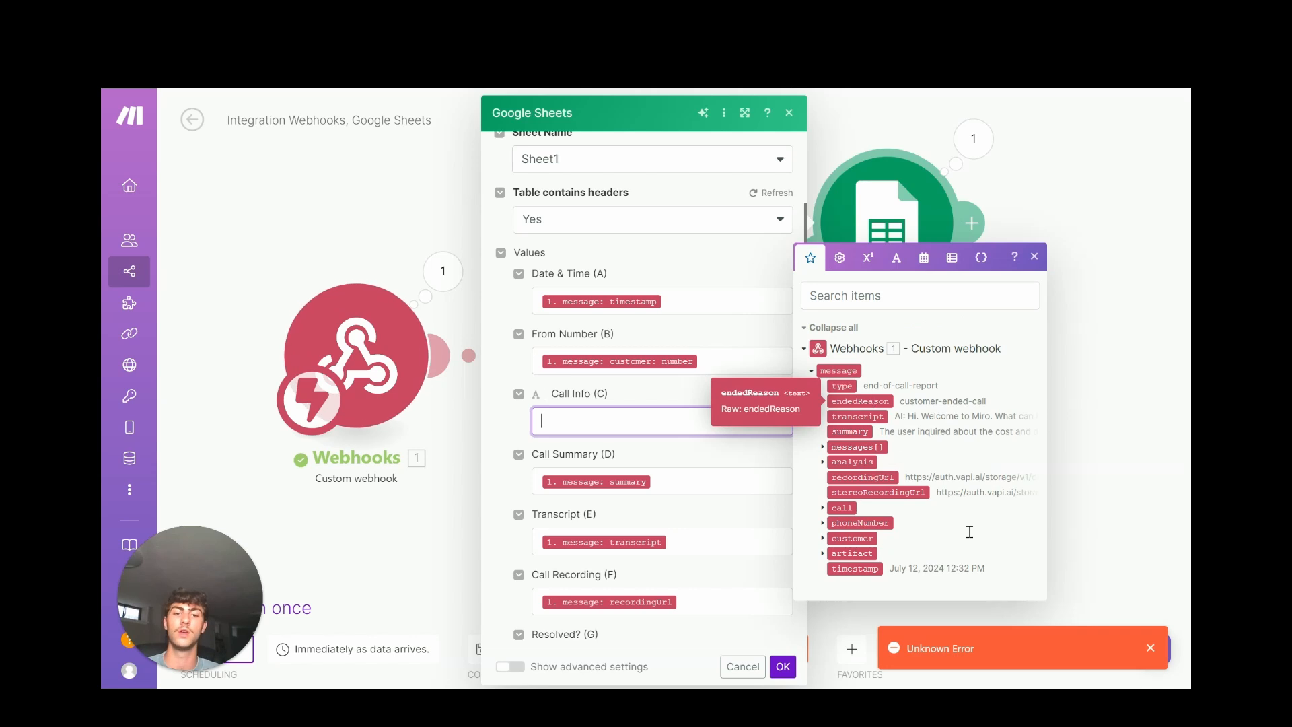
{"action": "key", "text": "Escape"}
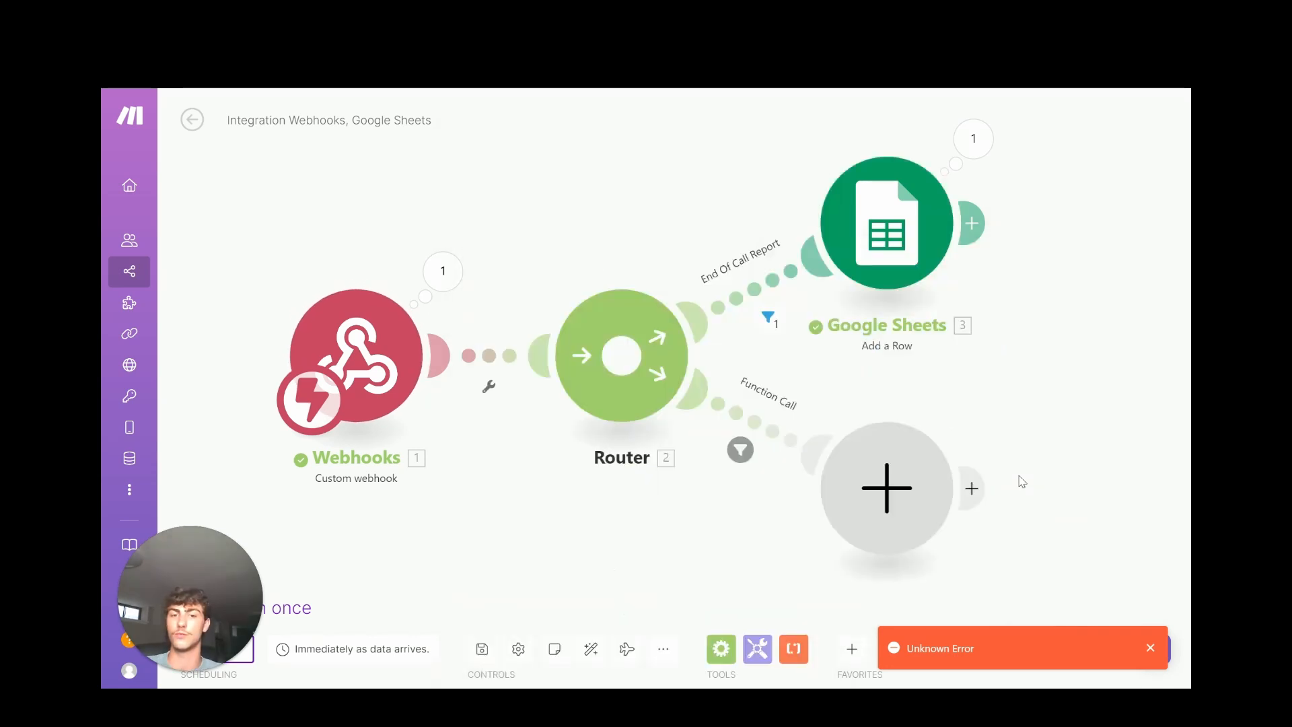
{"action": "key", "text": "ctrl+Tab"}
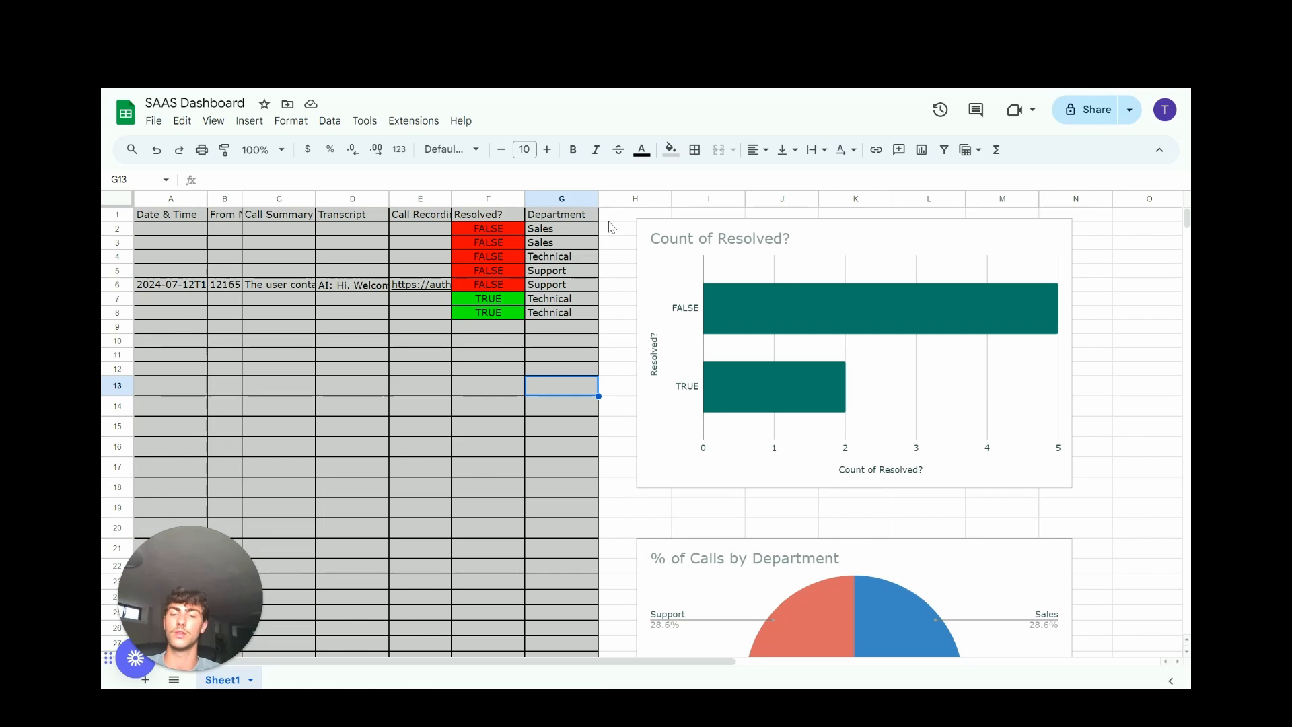
Switch to Vapi and review the assistant's advanced pipeline settings and its model configuration.
{"action": "key", "text": "ctrl+shift+Tab"}
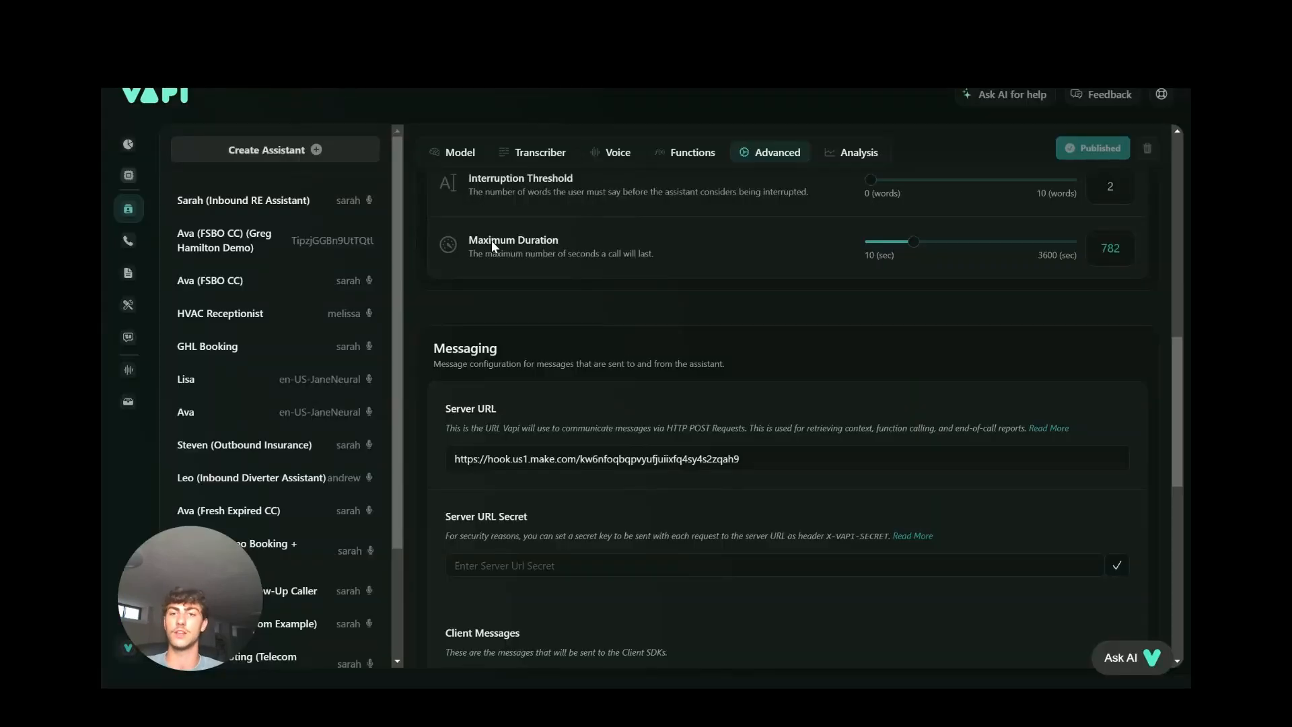
{"action": "scroll", "coordinate": [491, 242], "scroll_direction": "up", "scroll_amount": 5}
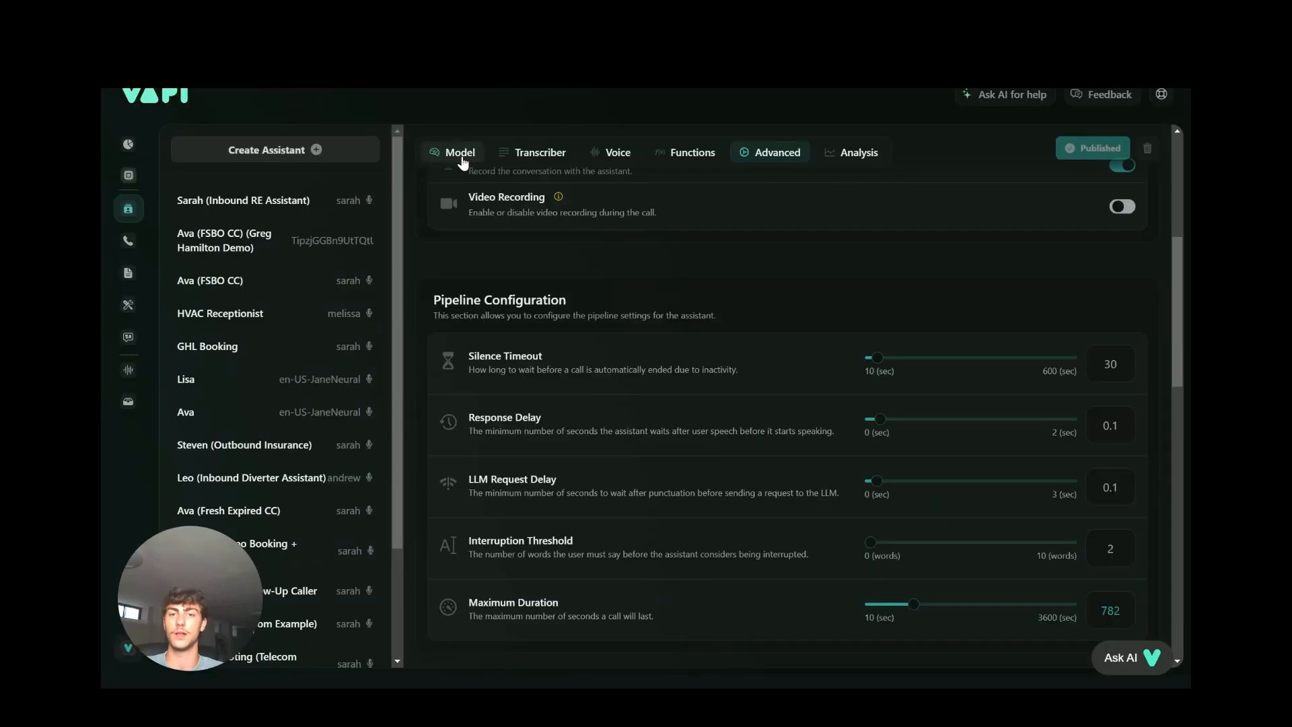
{"action": "left_click", "coordinate": [460, 153]}
{"action": "scroll", "coordinate": [619, 393], "scroll_direction": "up", "scroll_amount": 5}
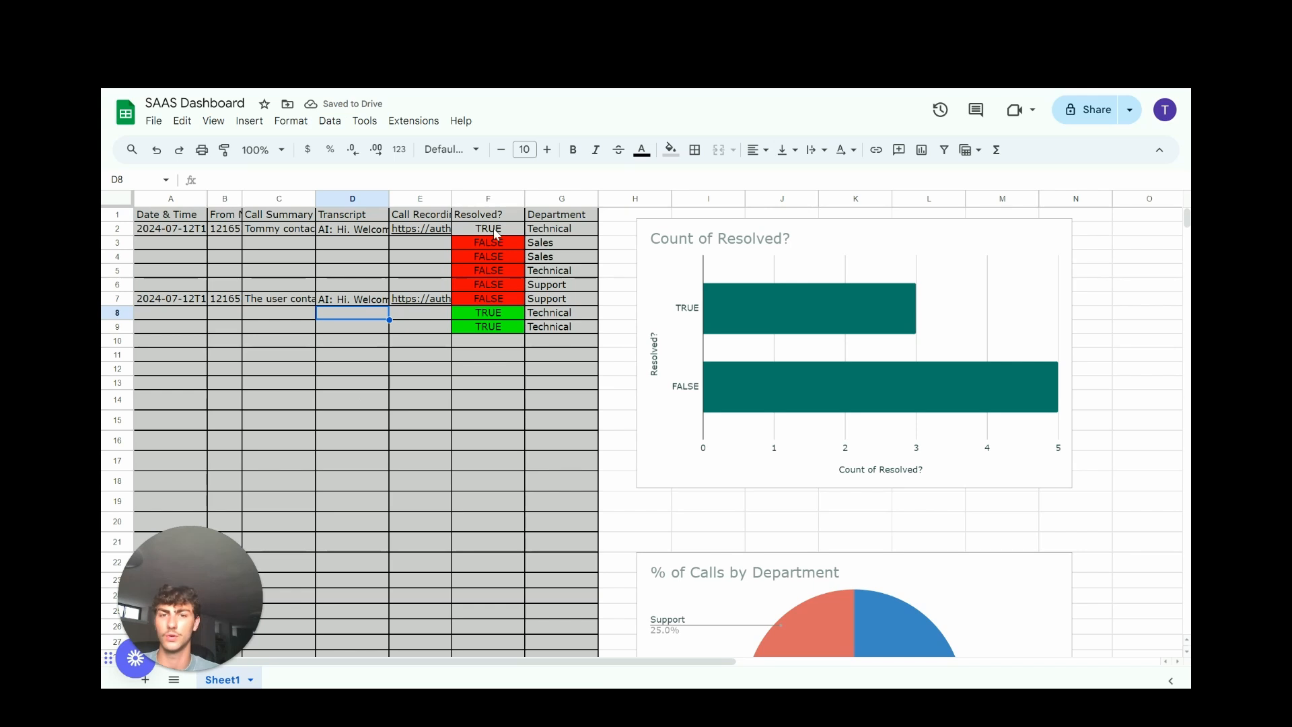
In the SAAS Dashboard spreadsheet, apply the green "true" conditional formatting to F2 and check the Resolved? column's rules, then close them.
{"action": "left_click", "coordinate": [488, 228]}
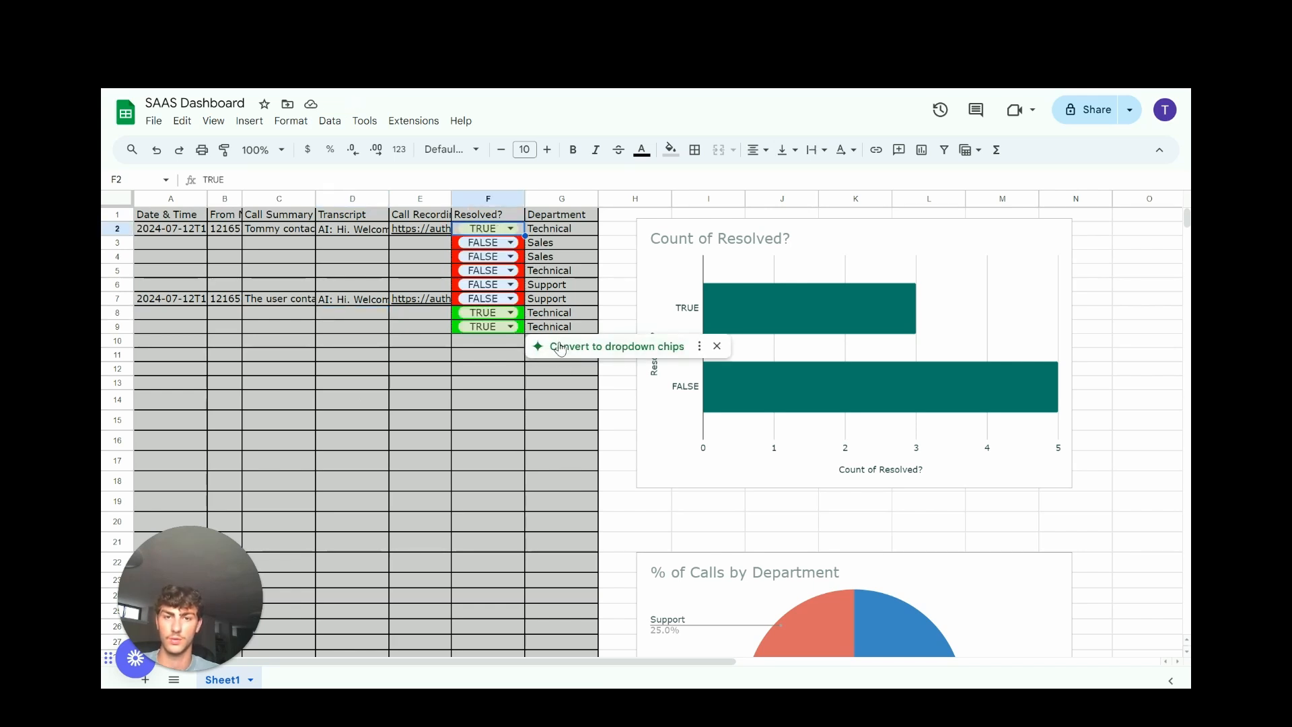
{"action": "left_click", "coordinate": [412, 257]}
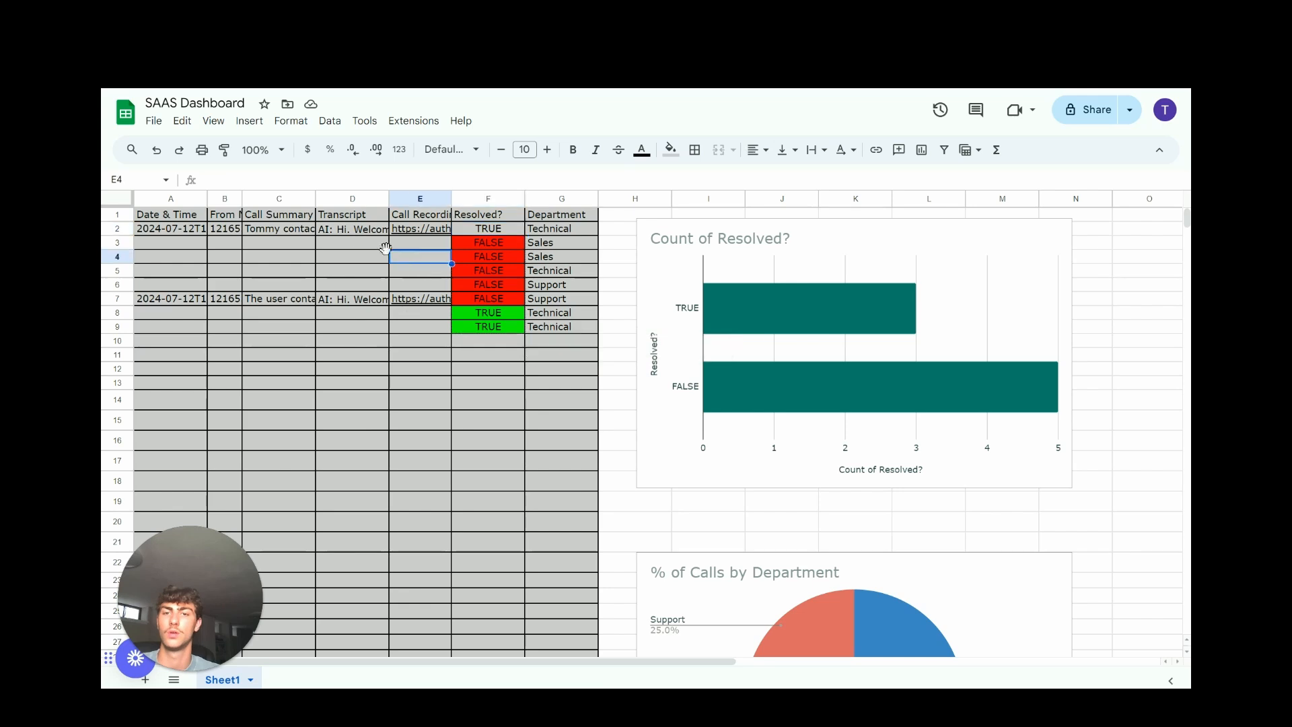
{"action": "left_click", "coordinate": [343, 243]}
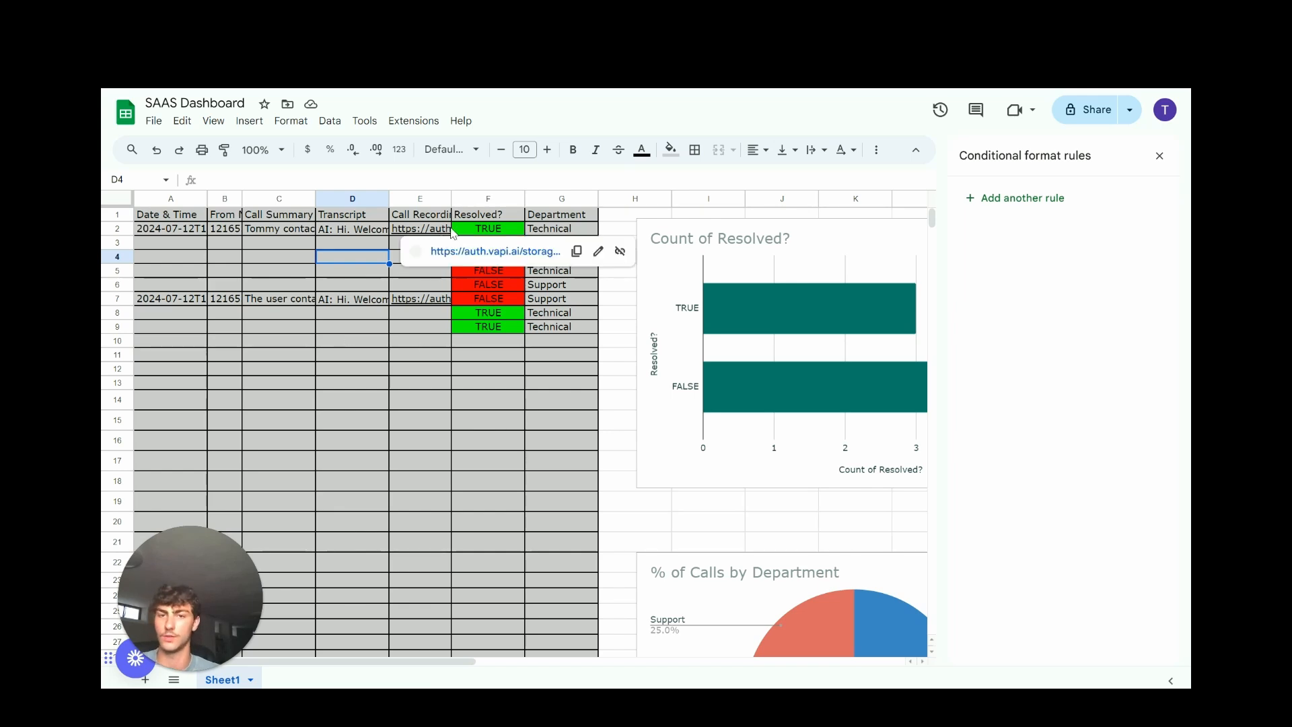
{"action": "left_click", "coordinate": [511, 231]}
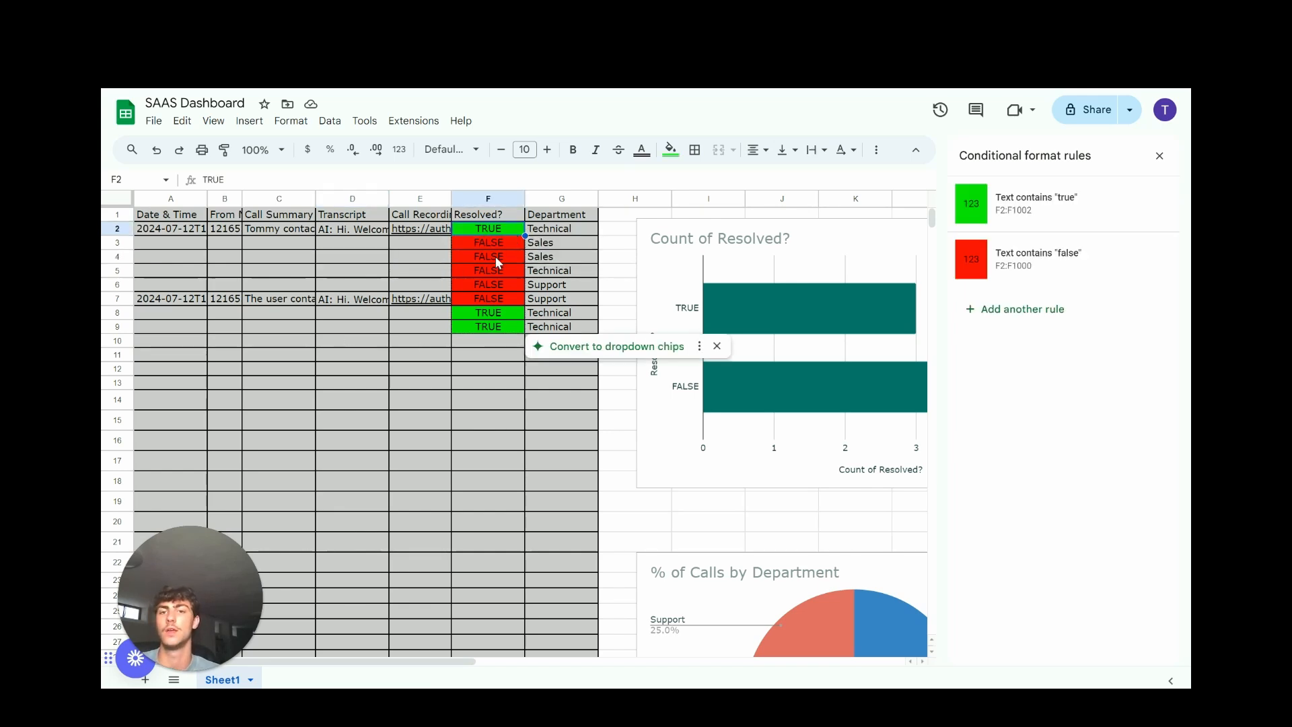
{"action": "left_click", "coordinate": [495, 243]}
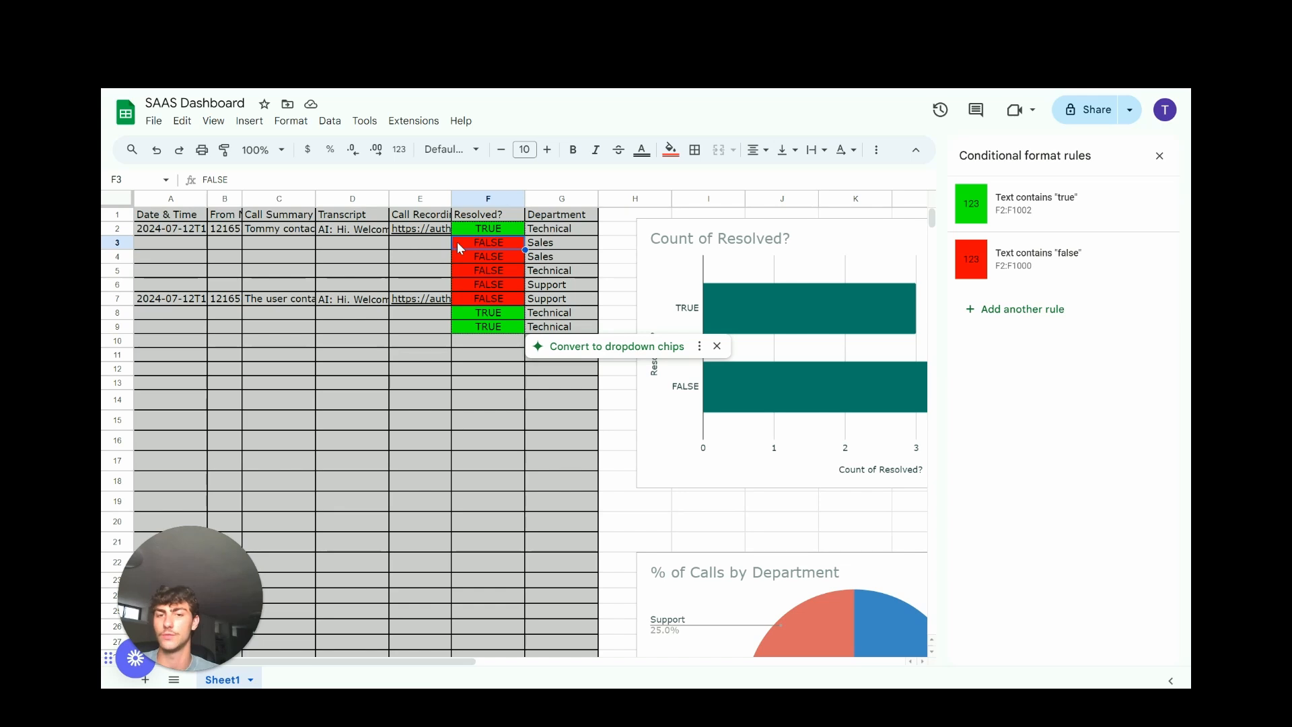
{"action": "left_click", "coordinate": [462, 231]}
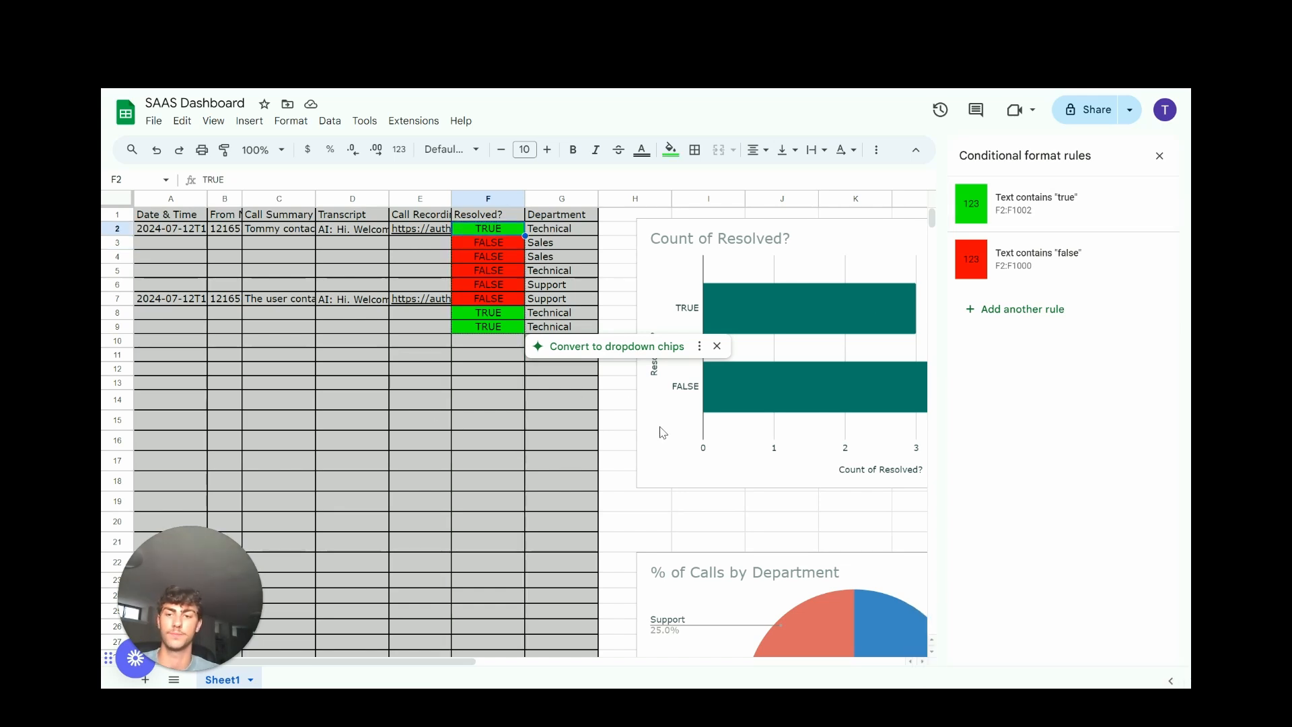
{"action": "left_click", "coordinate": [469, 417]}
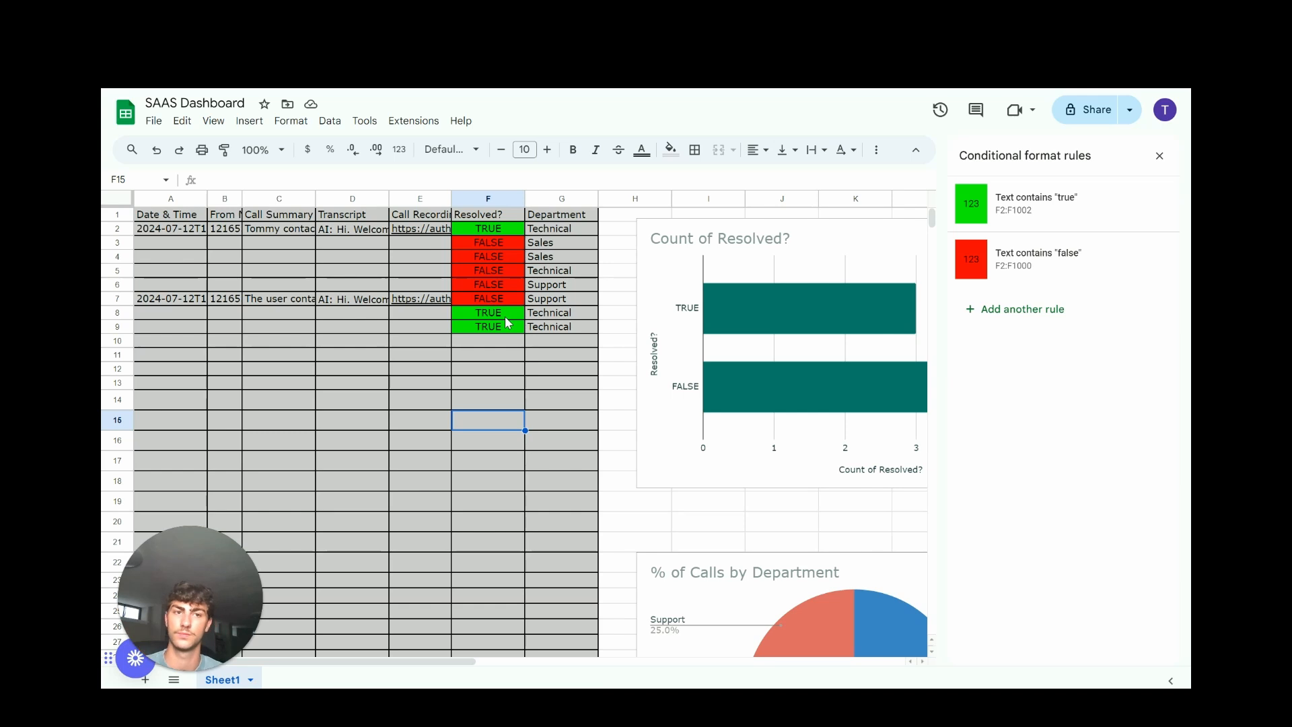
{"action": "left_click", "coordinate": [1159, 156]}
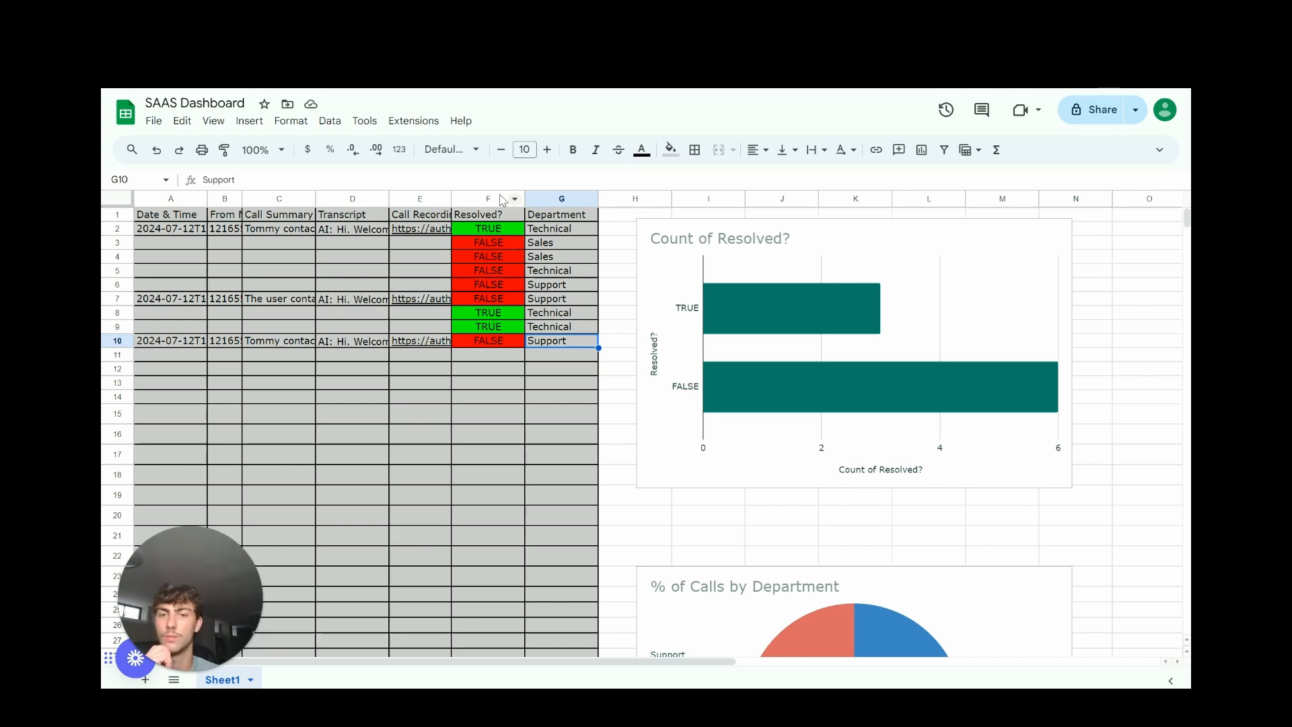
Open the spreadsheet's Apps Script project with the moveFalseToTop code and dismiss the account notice.
{"action": "left_click", "coordinate": [412, 122]}
{"action": "key", "text": "Escape"}
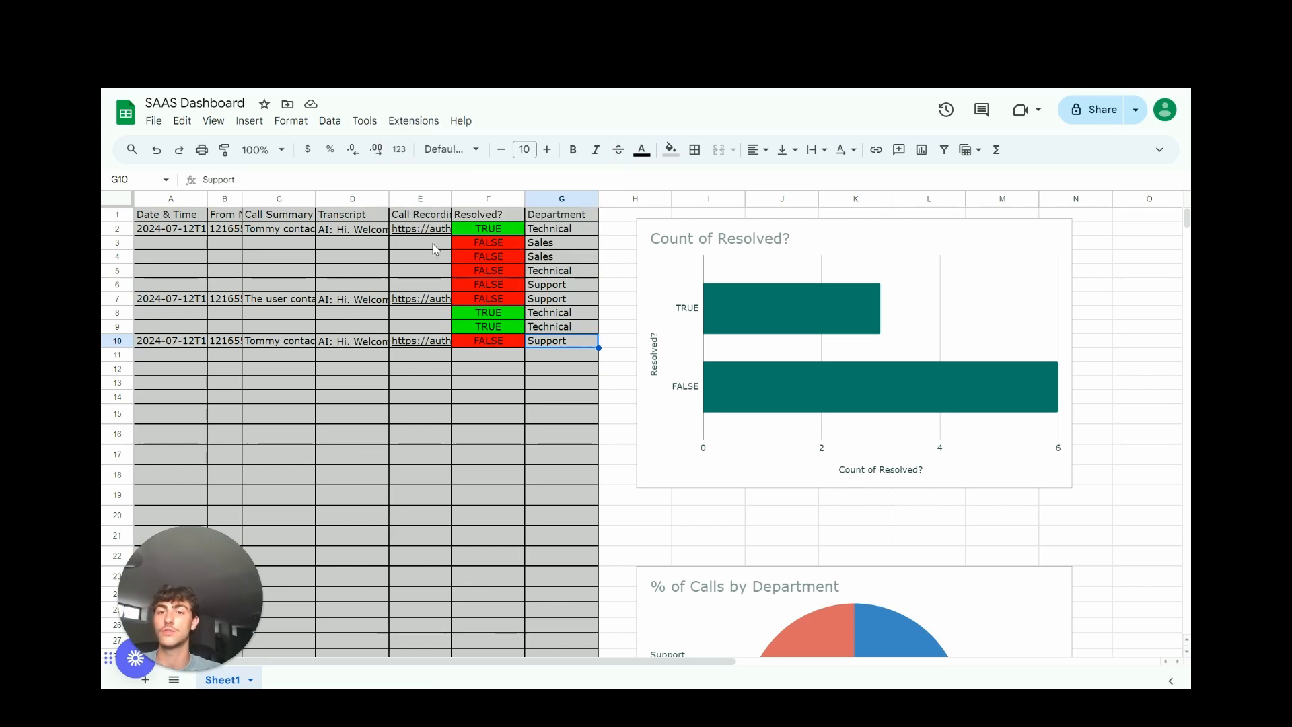
{"action": "left_click", "coordinate": [413, 120]}
{"action": "mouse_move", "coordinate": [457, 174]}
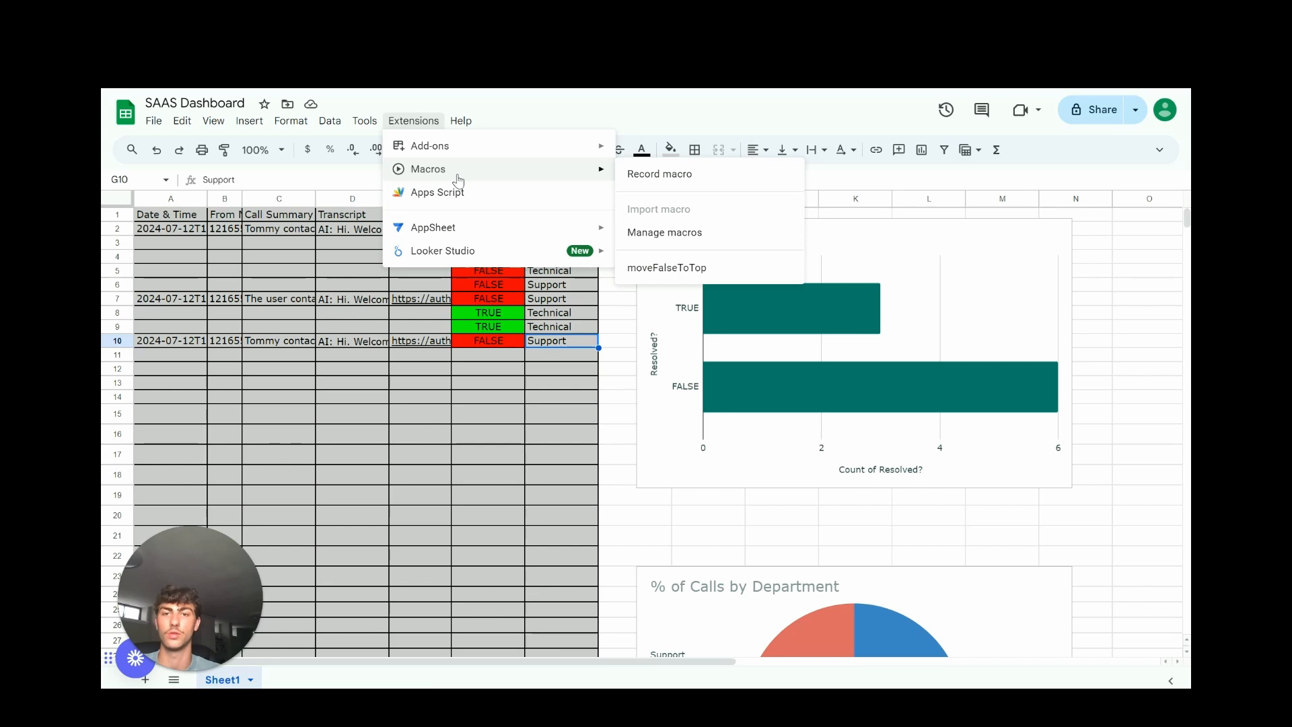
{"action": "left_click", "coordinate": [446, 192]}
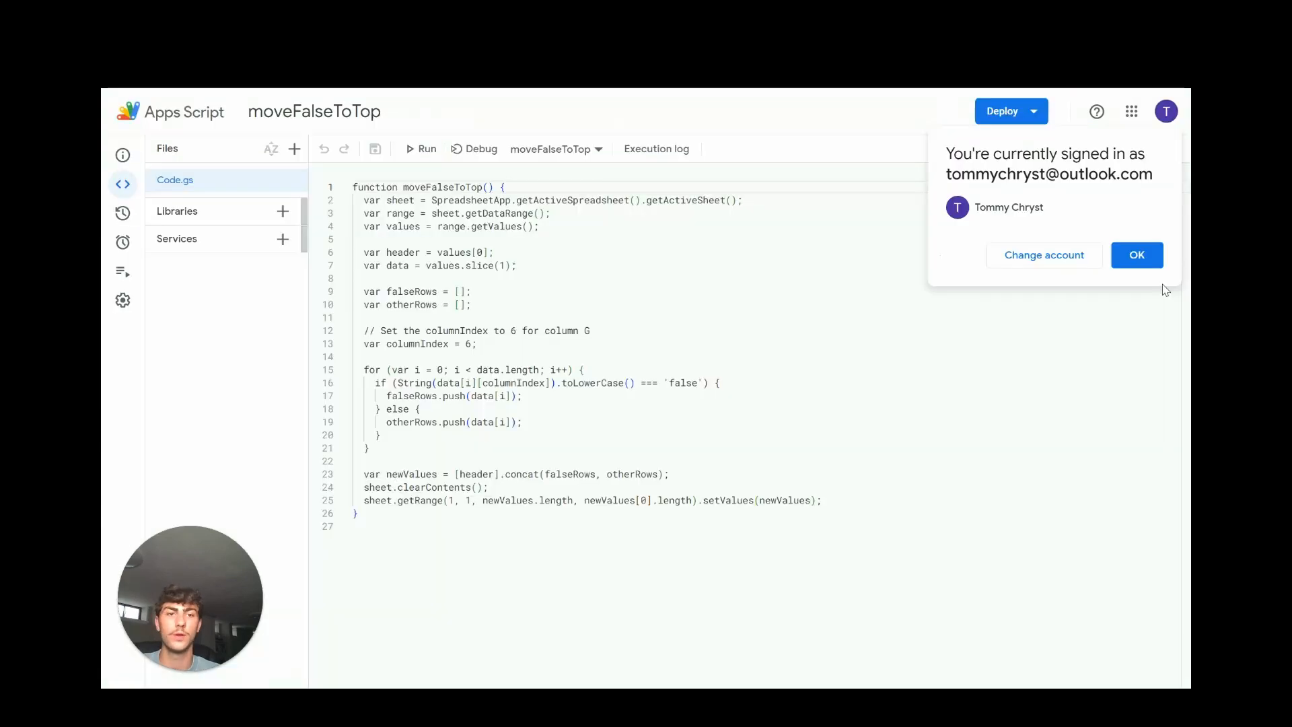
{"action": "left_click", "coordinate": [1134, 254]}
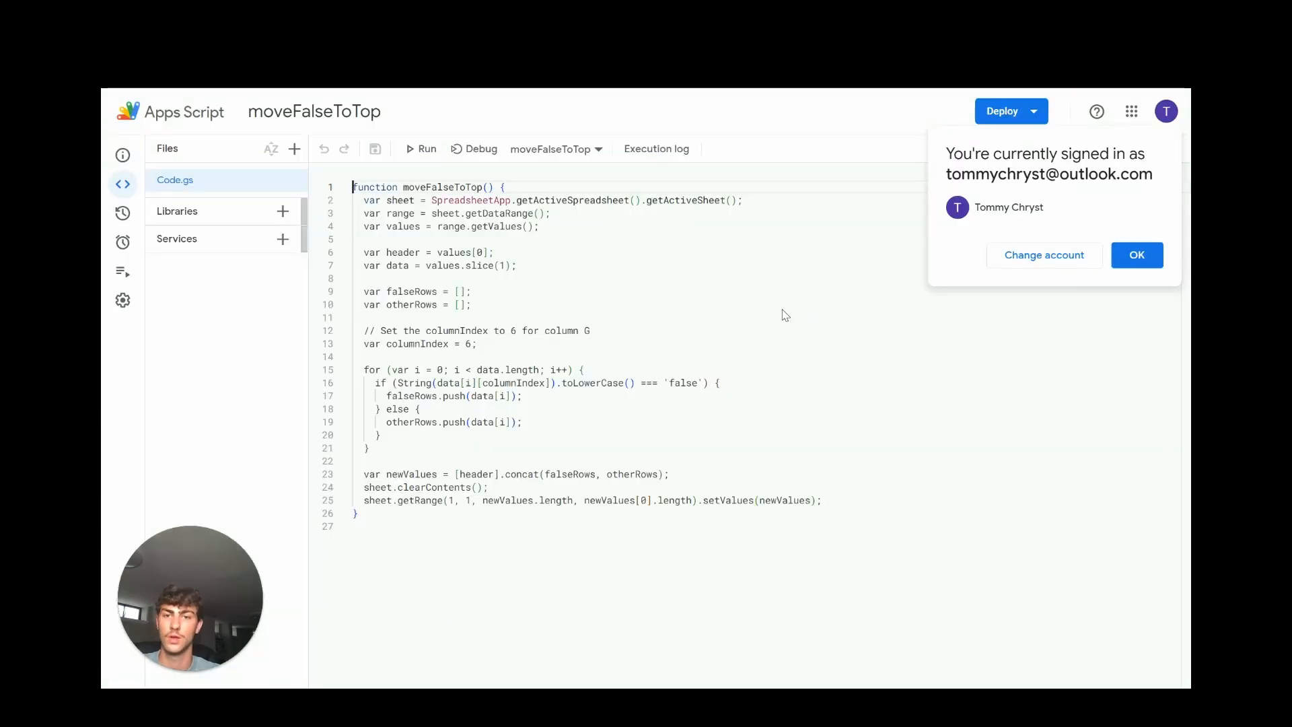
In moveFalseToTop, set columnIndex to 5 and update the comment above it to say 5 for column F.
{"action": "left_click", "coordinate": [518, 331]}
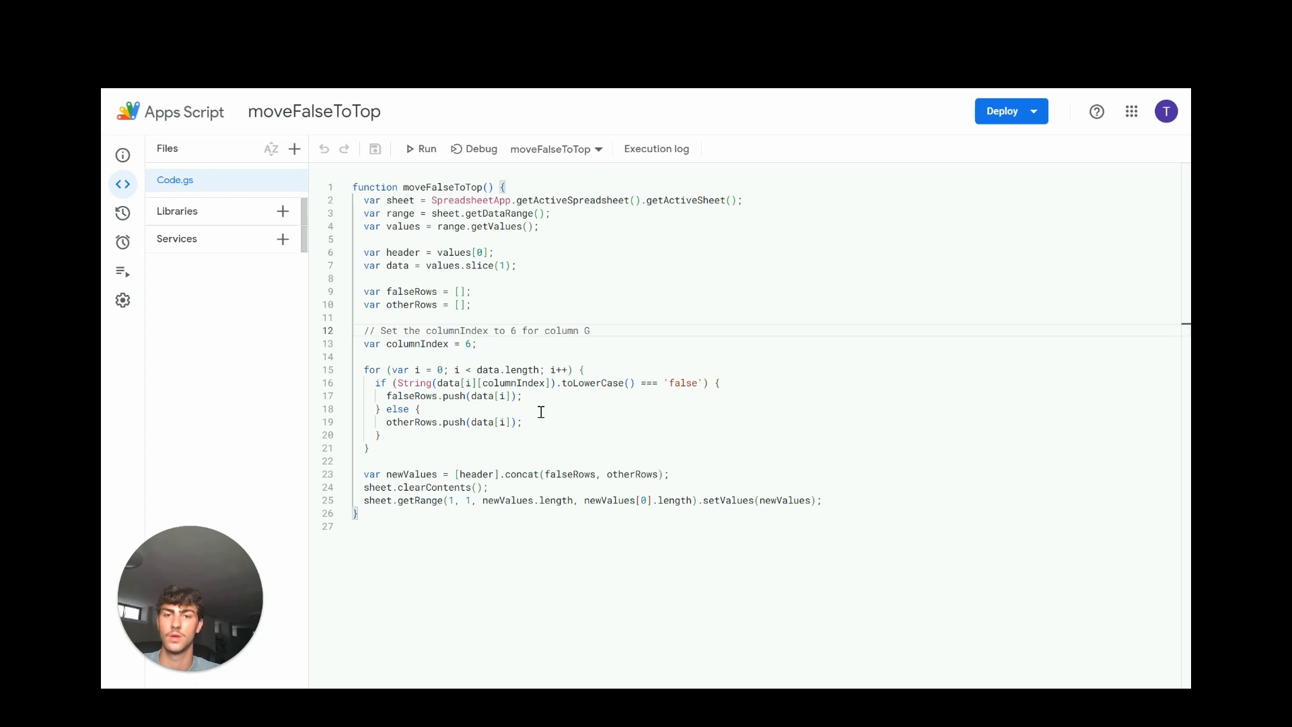
{"action": "key", "text": "BackSpace"}
{"action": "type", "text": "5"}
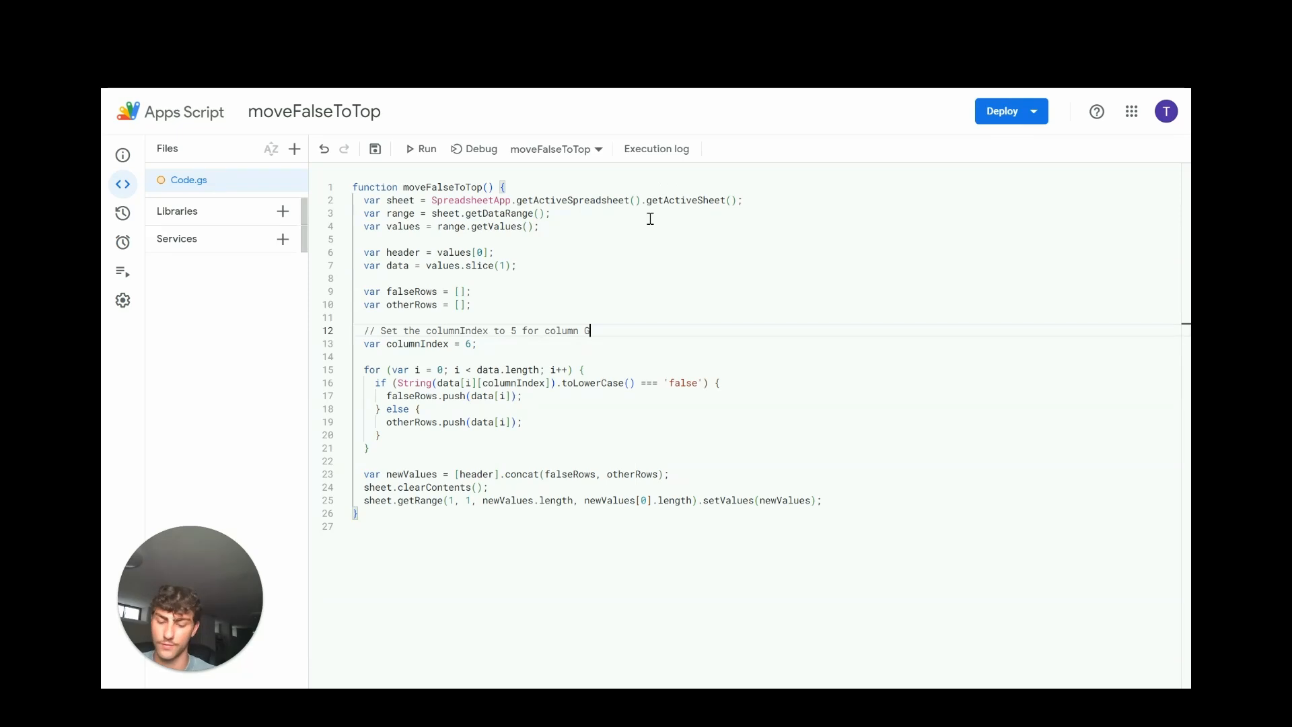
{"action": "left_click", "coordinate": [472, 344]}
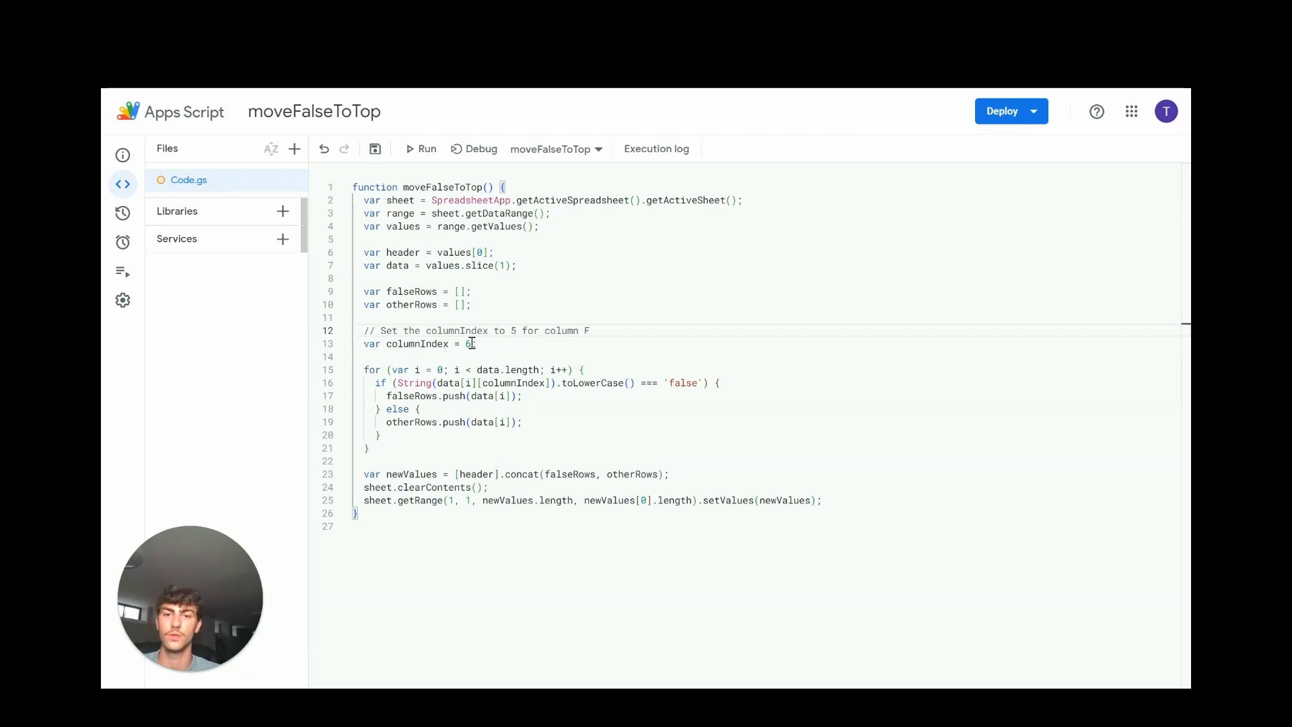
{"action": "type", "text": "5"}
Search the script for any leftover 6, then run the moveFalseToTop function.
{"action": "key", "text": "ctrl+f"}
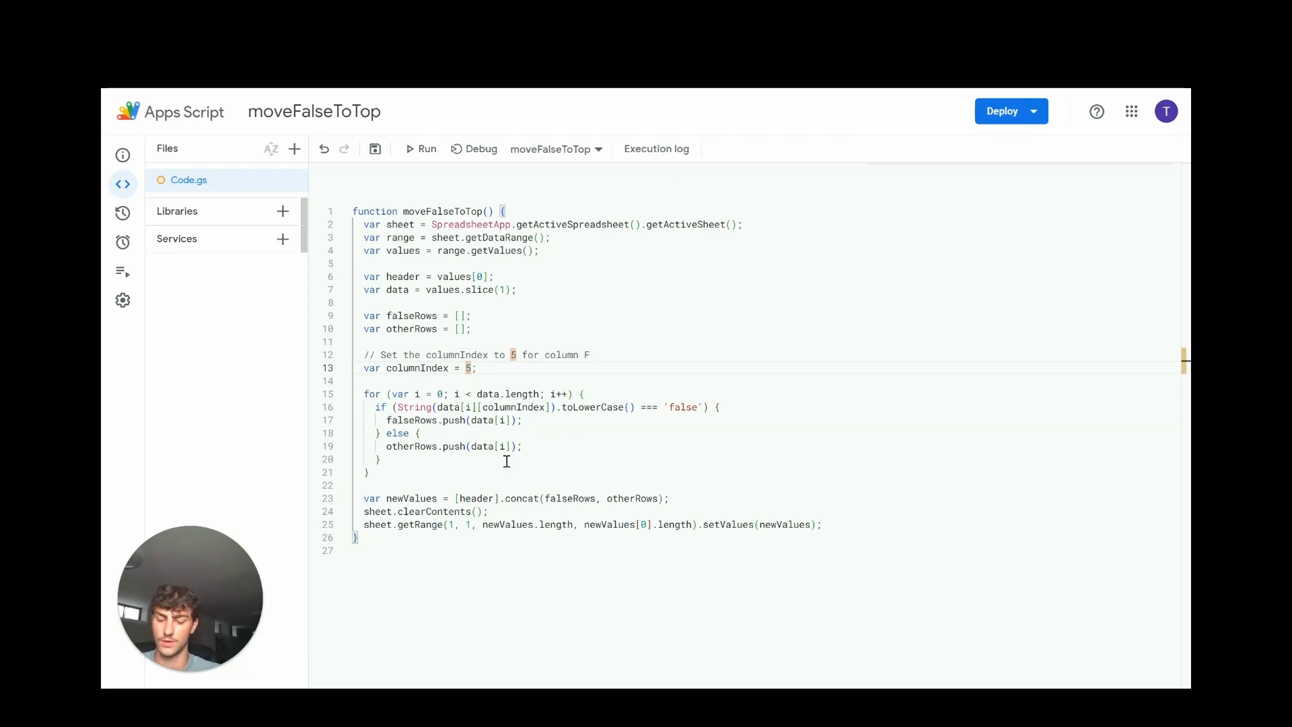
{"action": "type", "text": "6"}
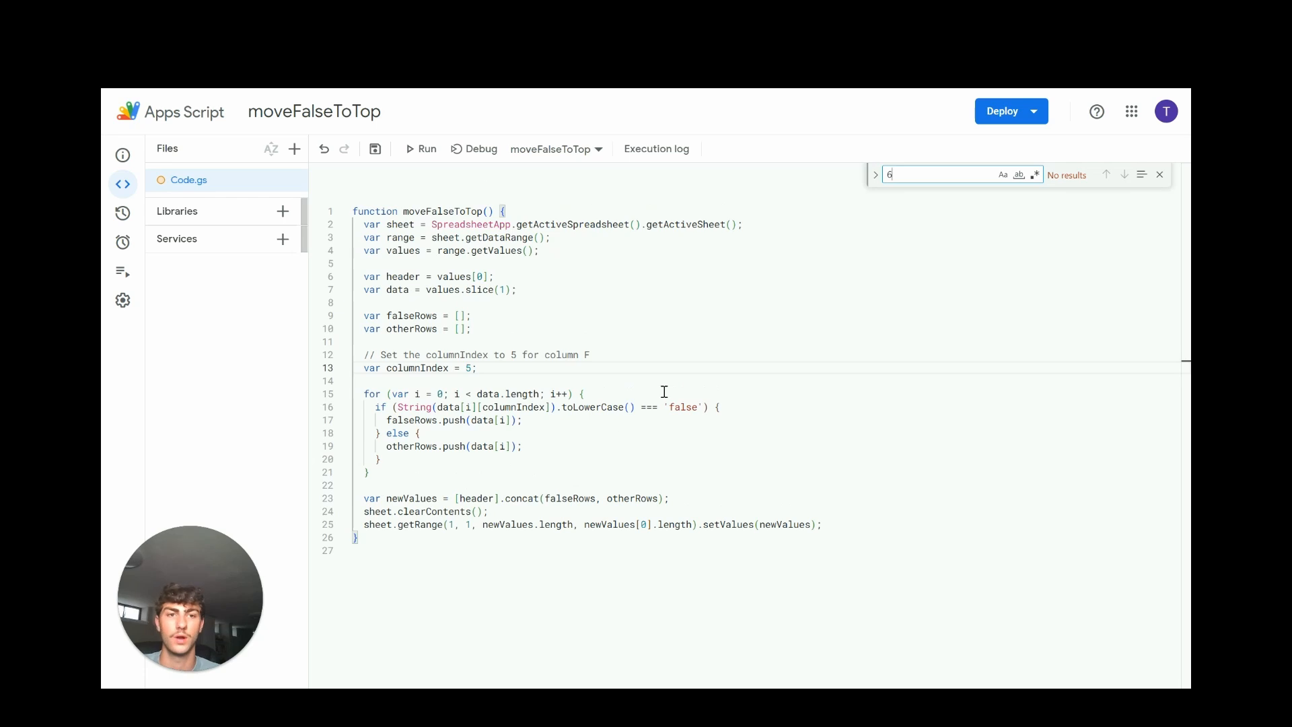
{"action": "left_click", "coordinate": [1159, 175]}
{"action": "left_click", "coordinate": [438, 153]}
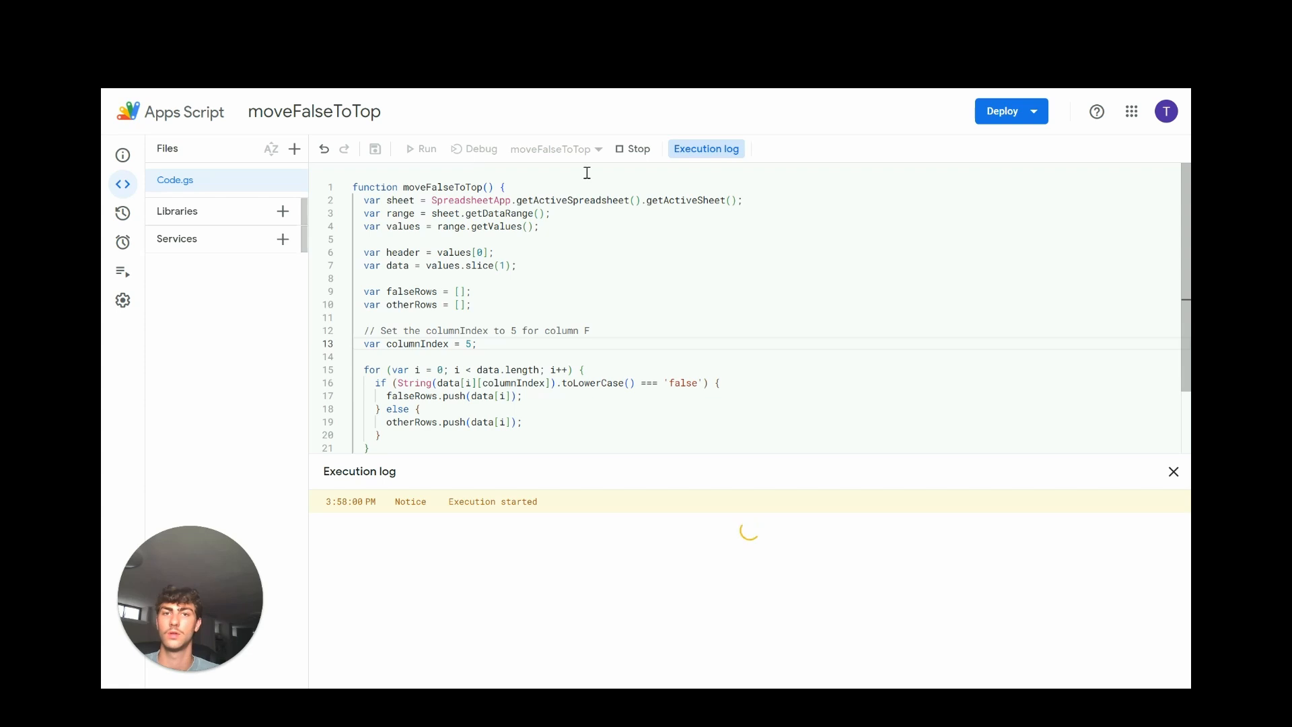
Back in the SAAS Dashboard spreadsheet, examine the order of FALSE and TRUE rows in the Resolved? column and both charts.
{"action": "key", "text": "ctrl+shift+Tab"}
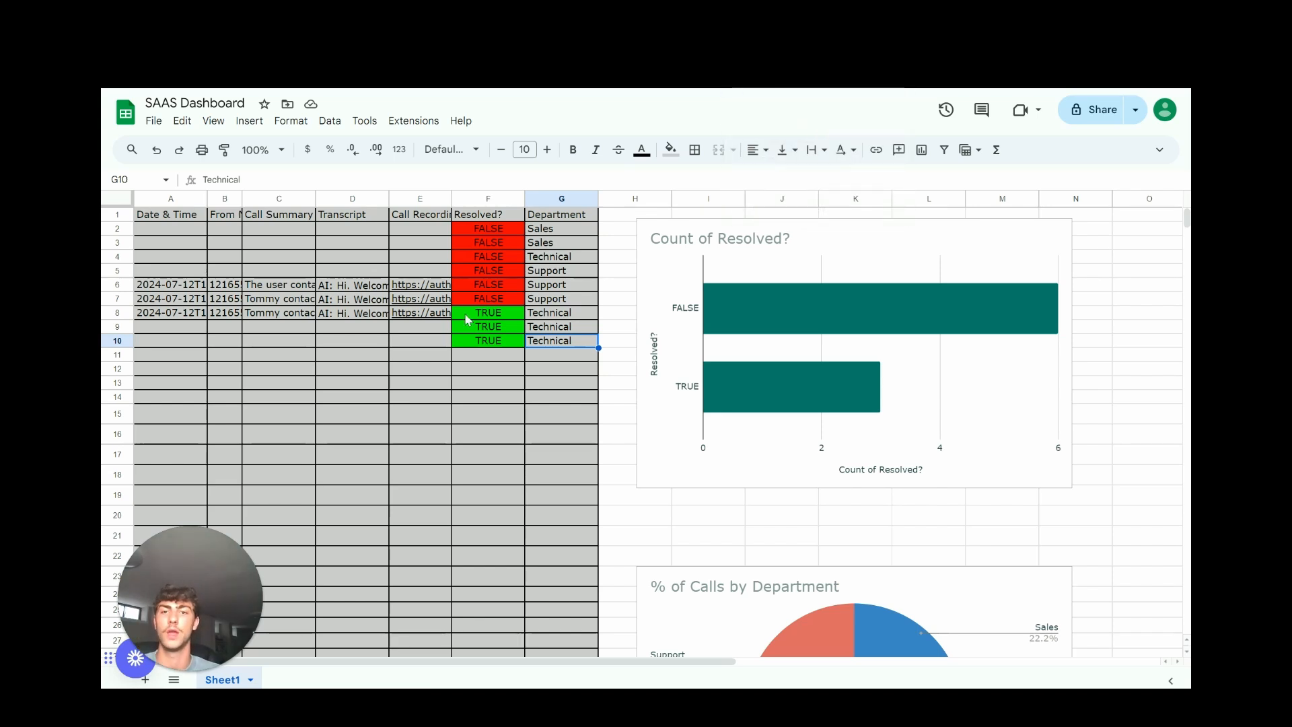
{"action": "left_click_drag", "start_coordinate": [475, 292], "coordinate": [471, 229]}
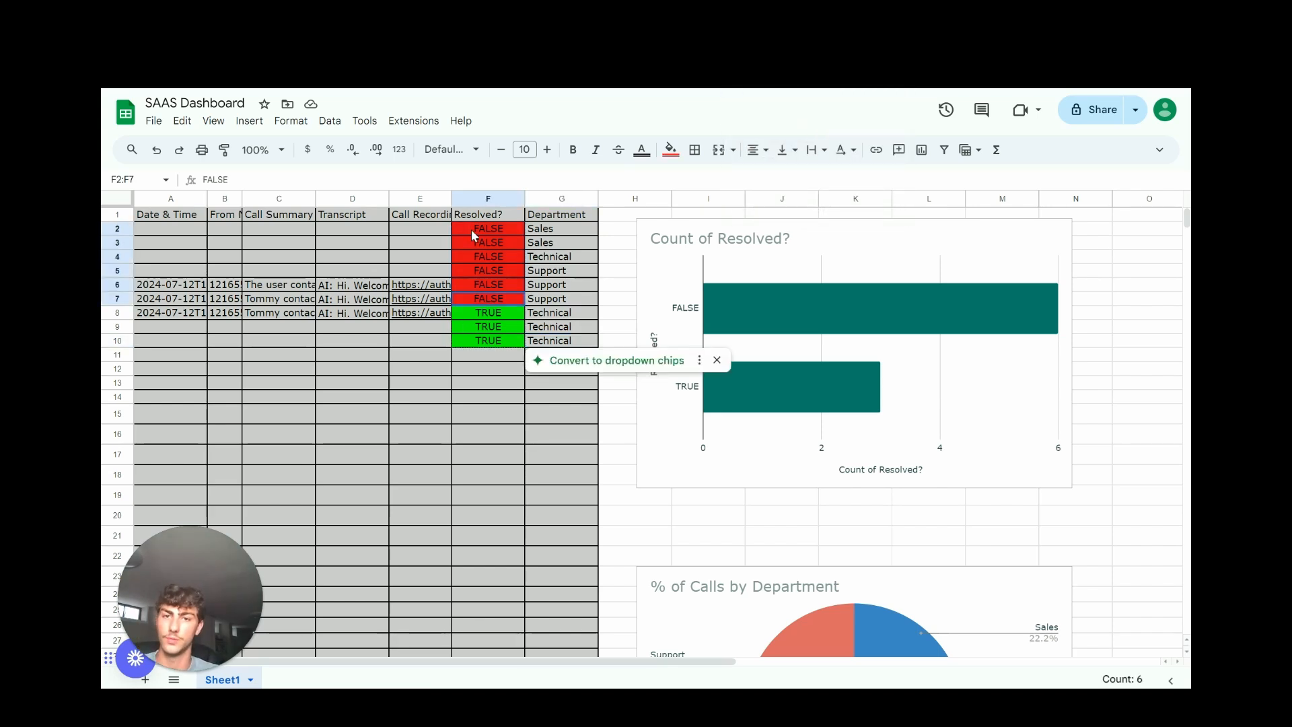
{"action": "left_click", "coordinate": [386, 256]}
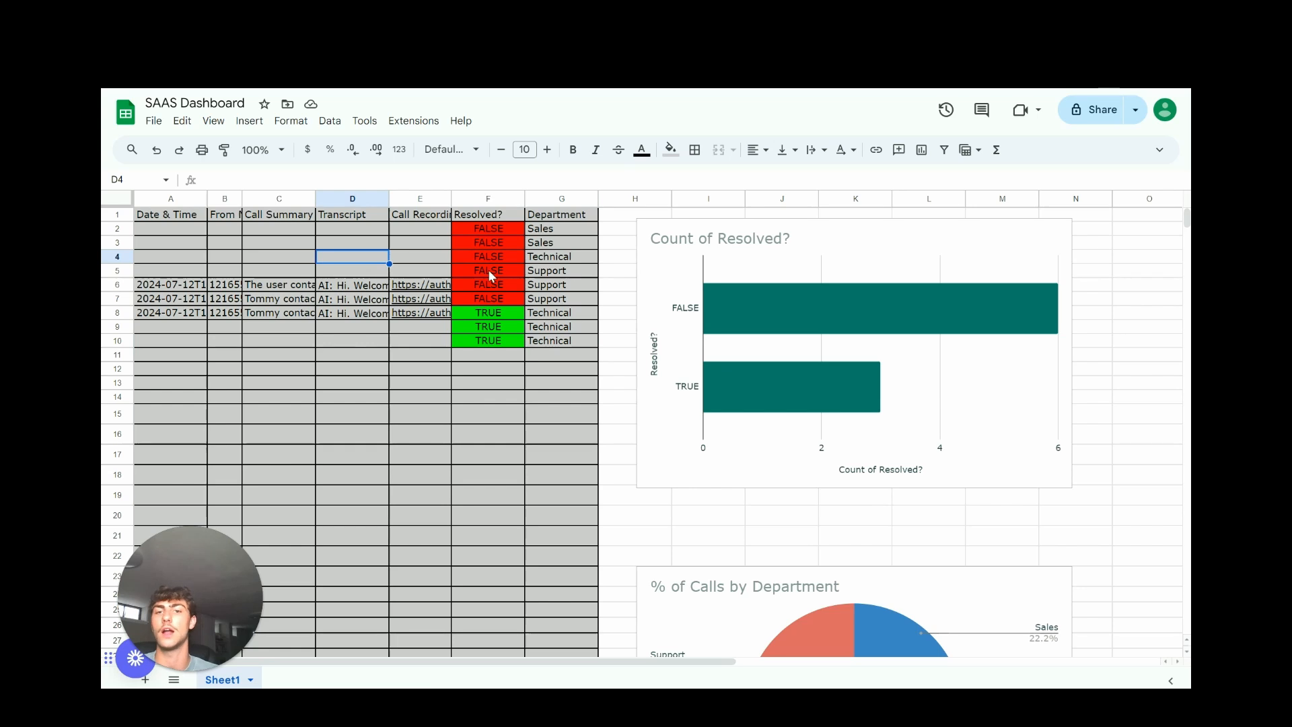
{"action": "left_click_drag", "start_coordinate": [474, 235], "coordinate": [475, 340]}
{"action": "left_click", "coordinate": [440, 339]}
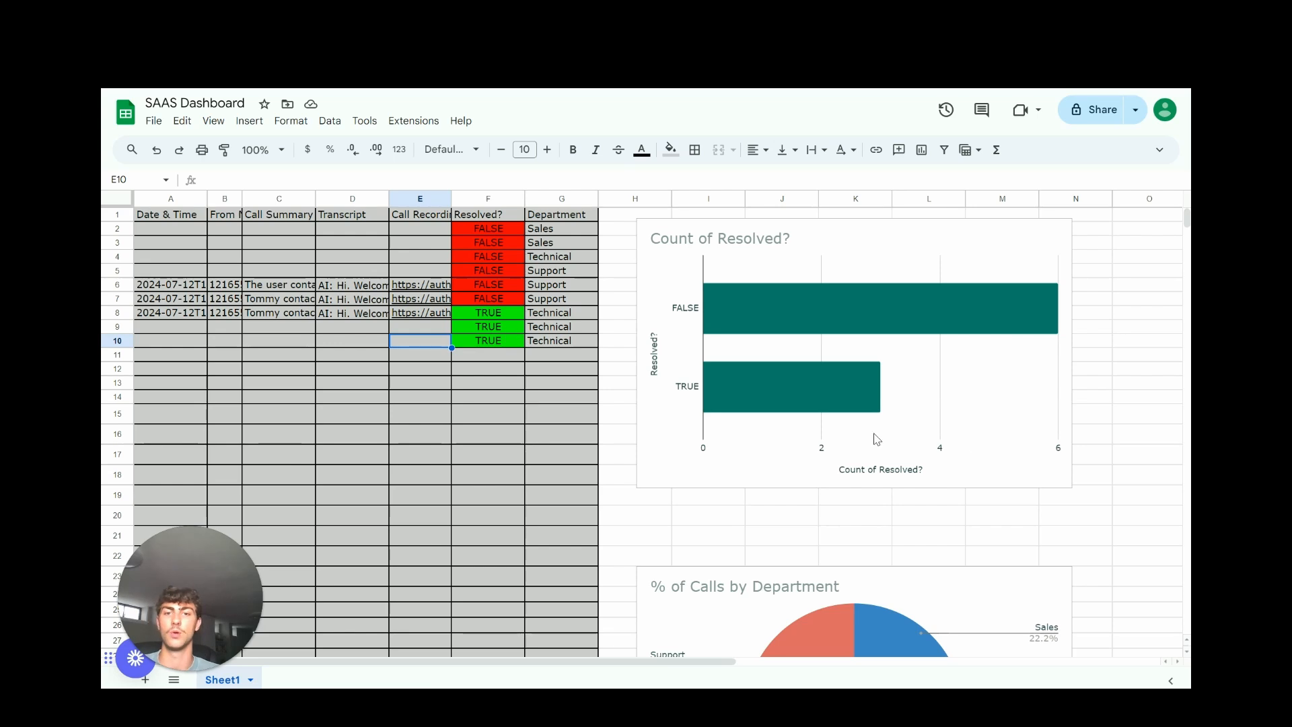
{"action": "scroll", "coordinate": [1109, 531], "scroll_direction": "down", "scroll_amount": 3}
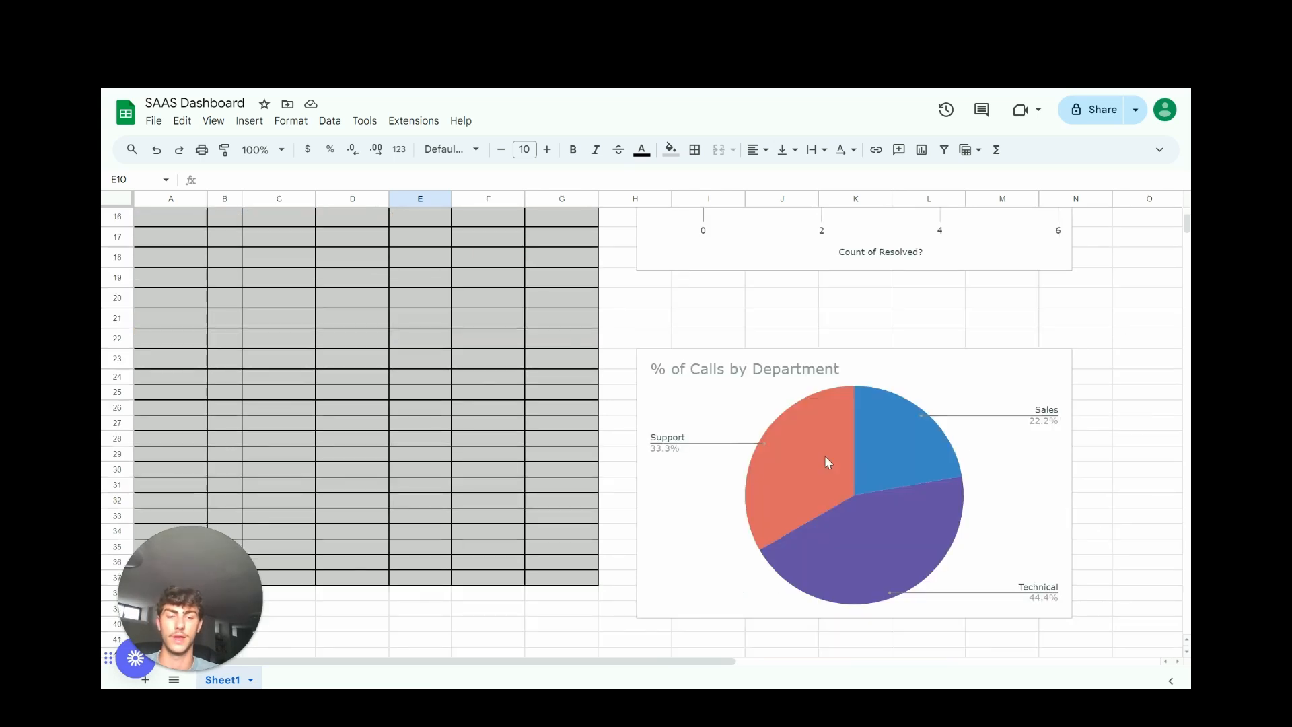
{"action": "scroll", "coordinate": [691, 475], "scroll_direction": "up", "scroll_amount": 3}
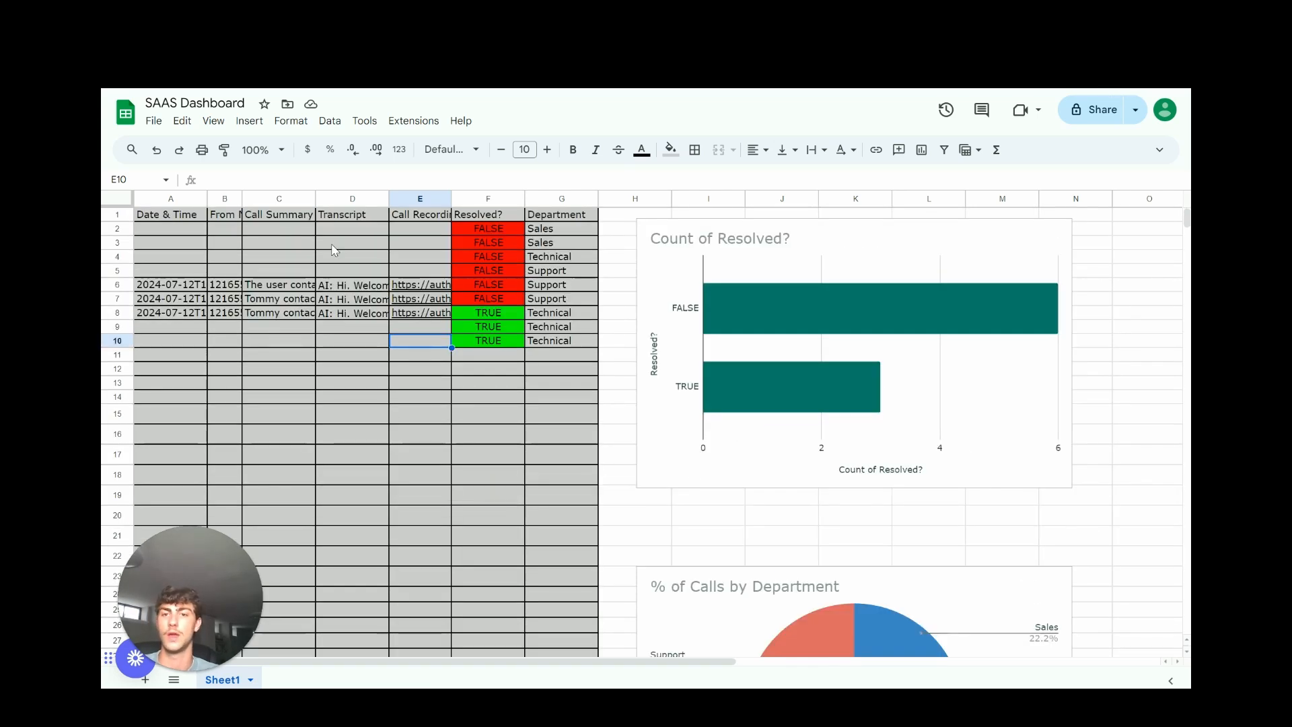